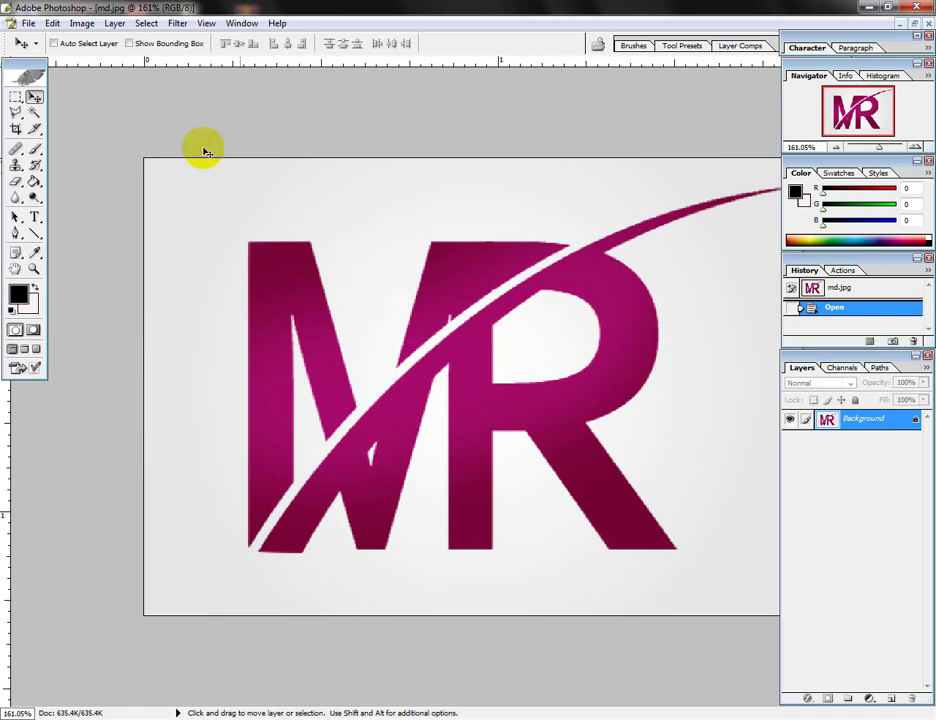
- Start a new blank document from the File > New menu
click(28, 23)
mouse_move(28, 23)
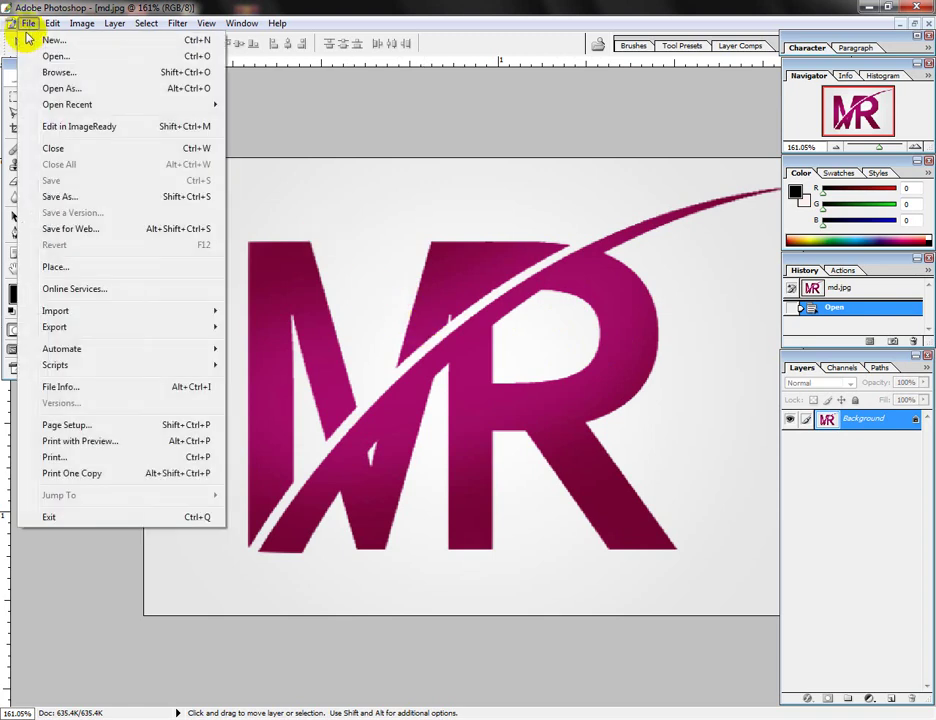
click(10, 23)
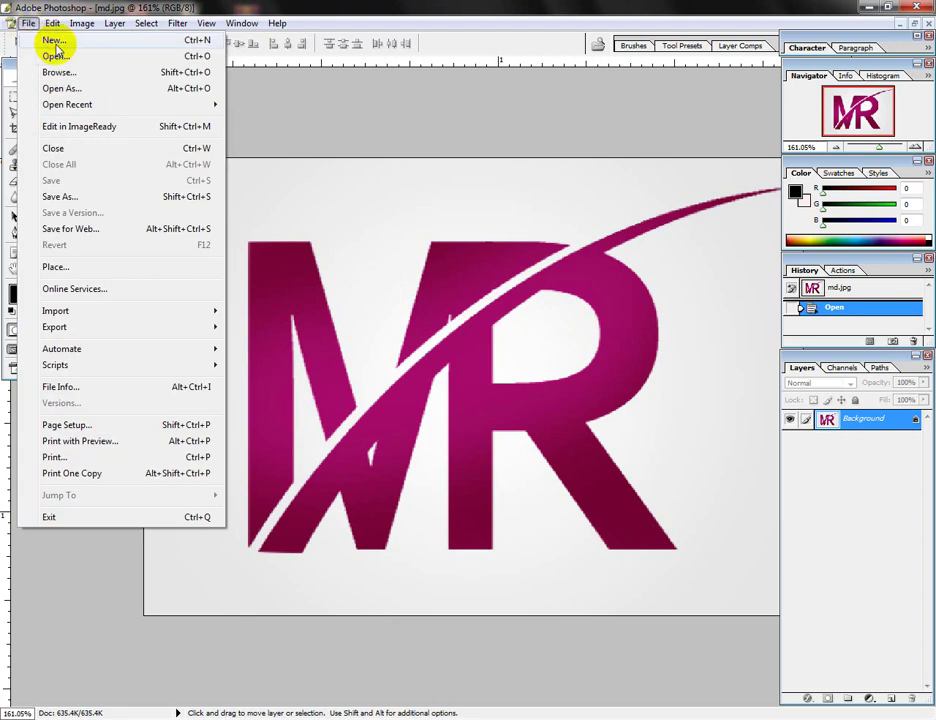
click(55, 38)
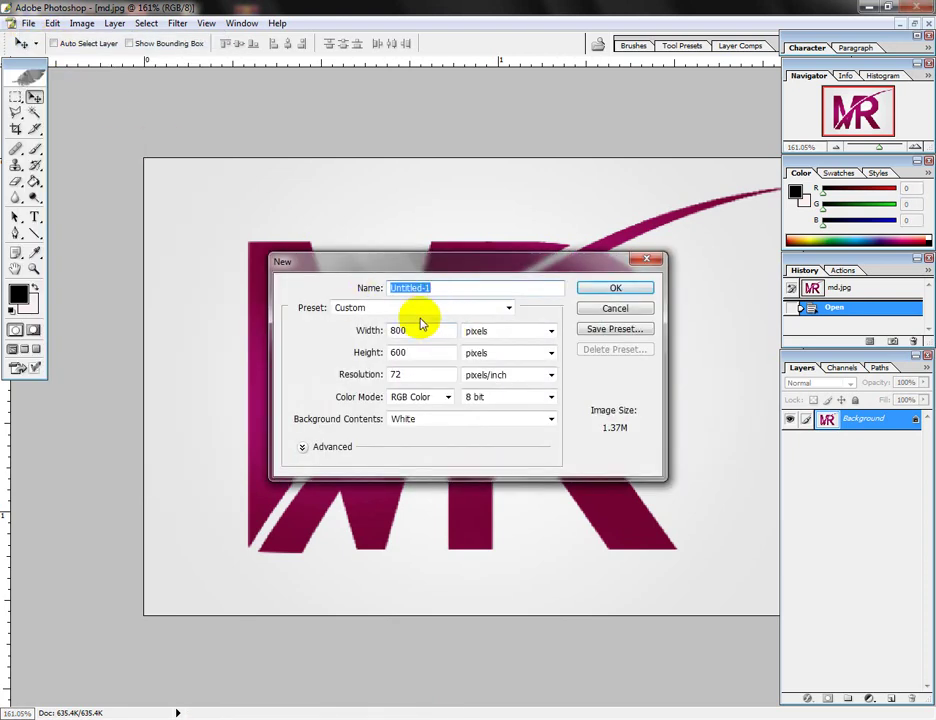
- Create an 800 x 600 pixel document using the preset size
click(440, 309)
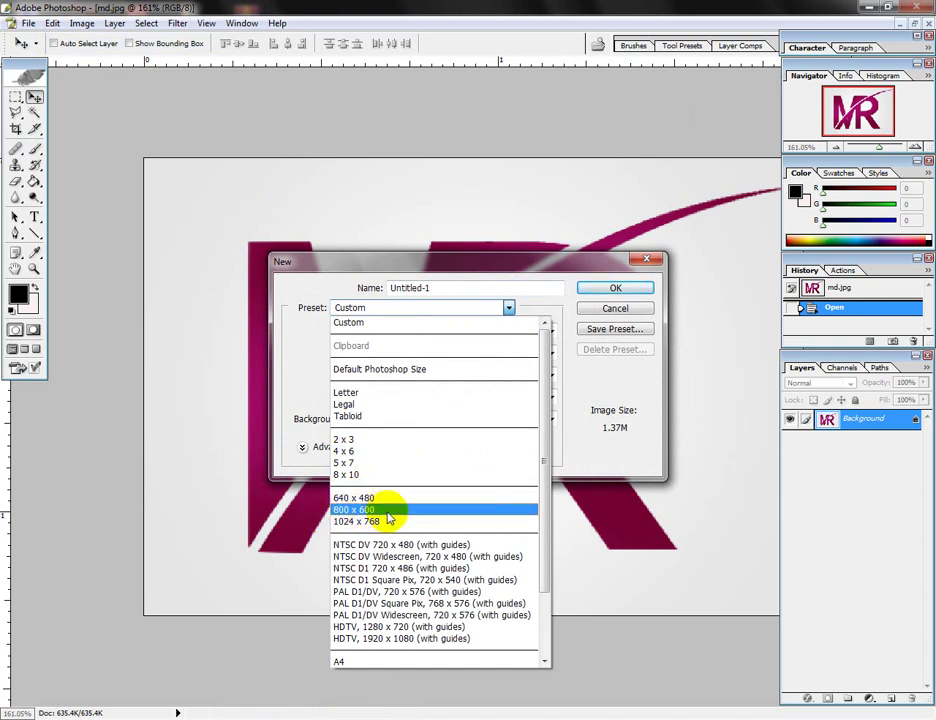
click(385, 510)
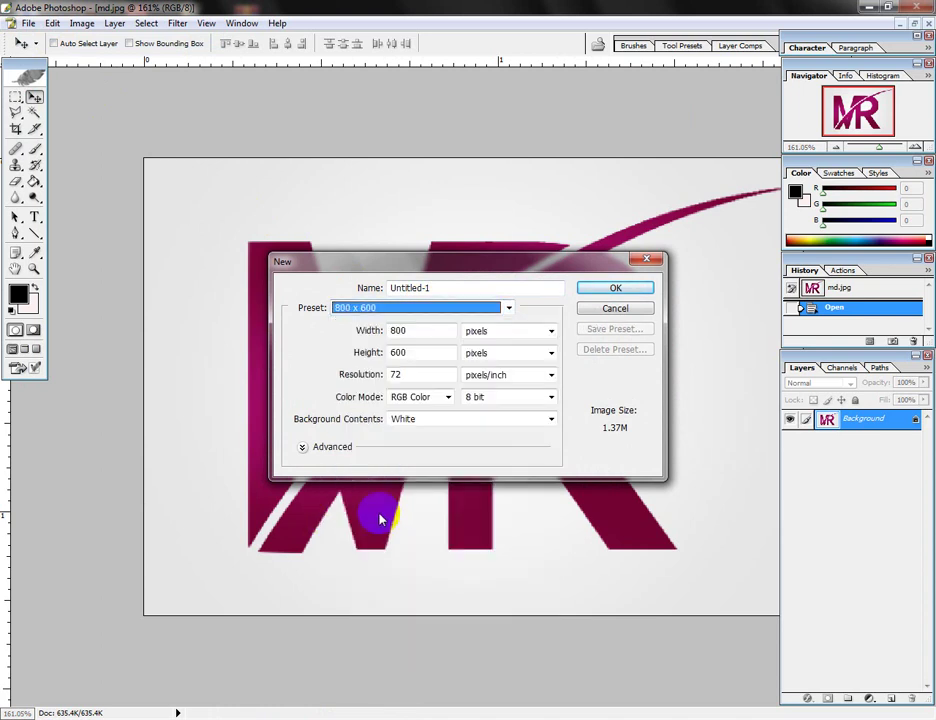
click(626, 293)
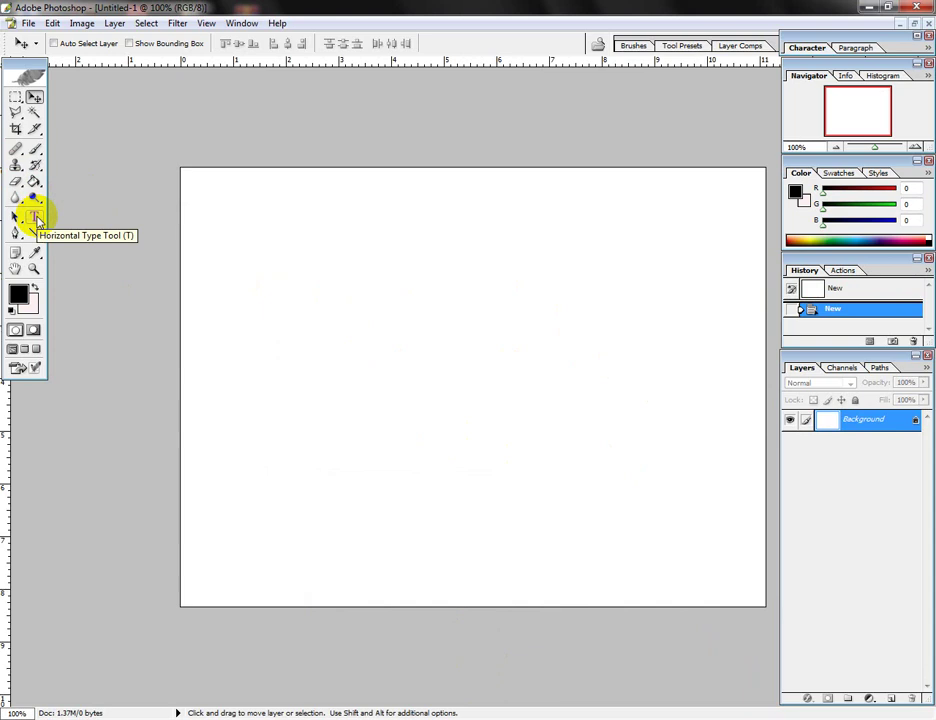
- Place a horizontal type layer on the canvas and begin entering the Corbel font
click(36, 218)
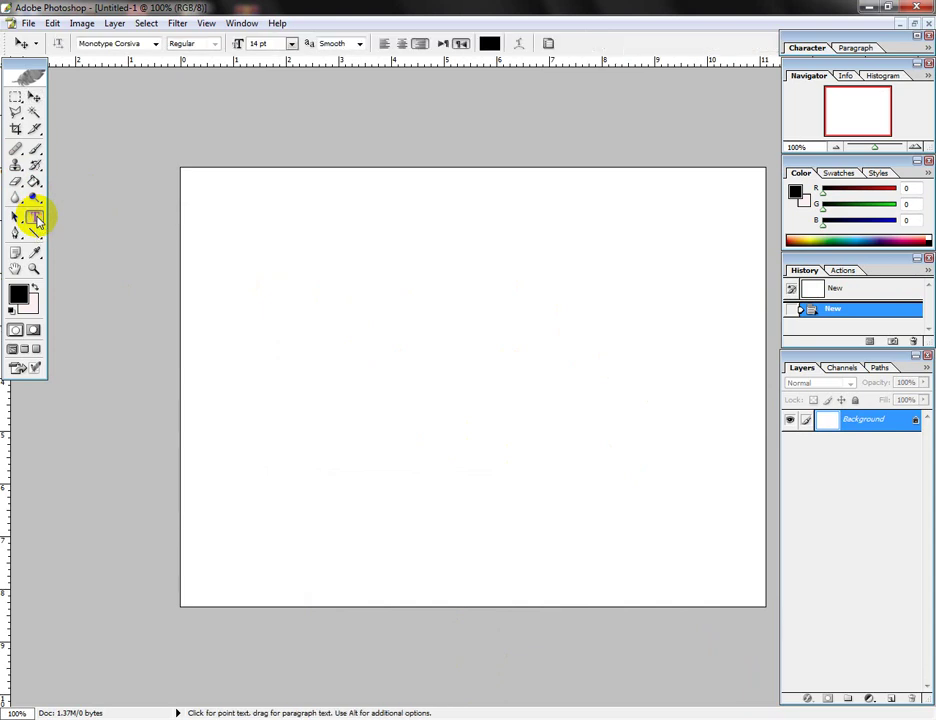
click(286, 341)
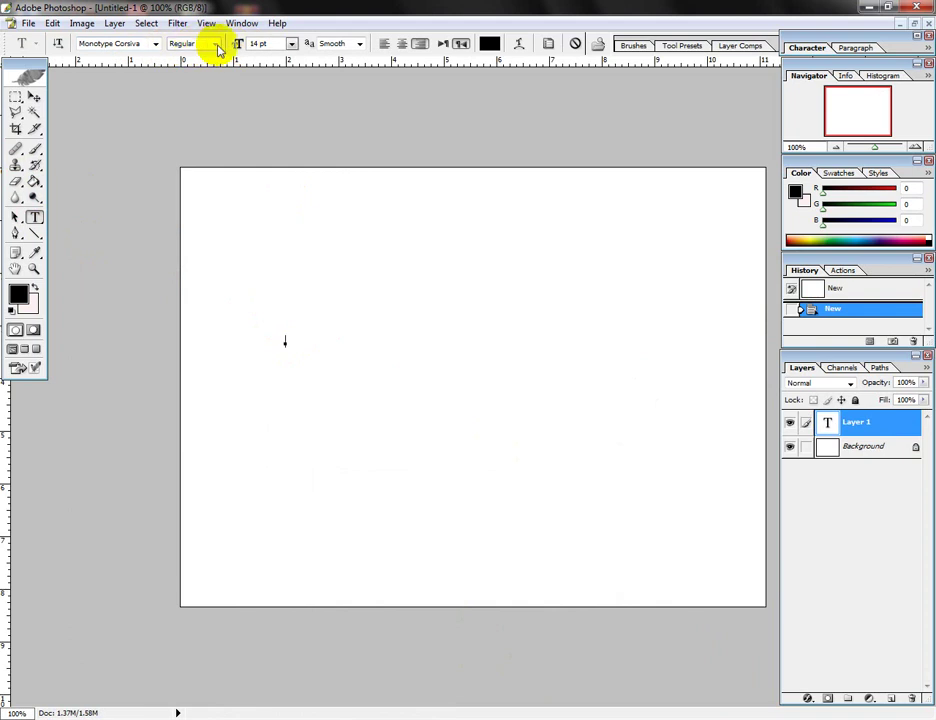
click(155, 44)
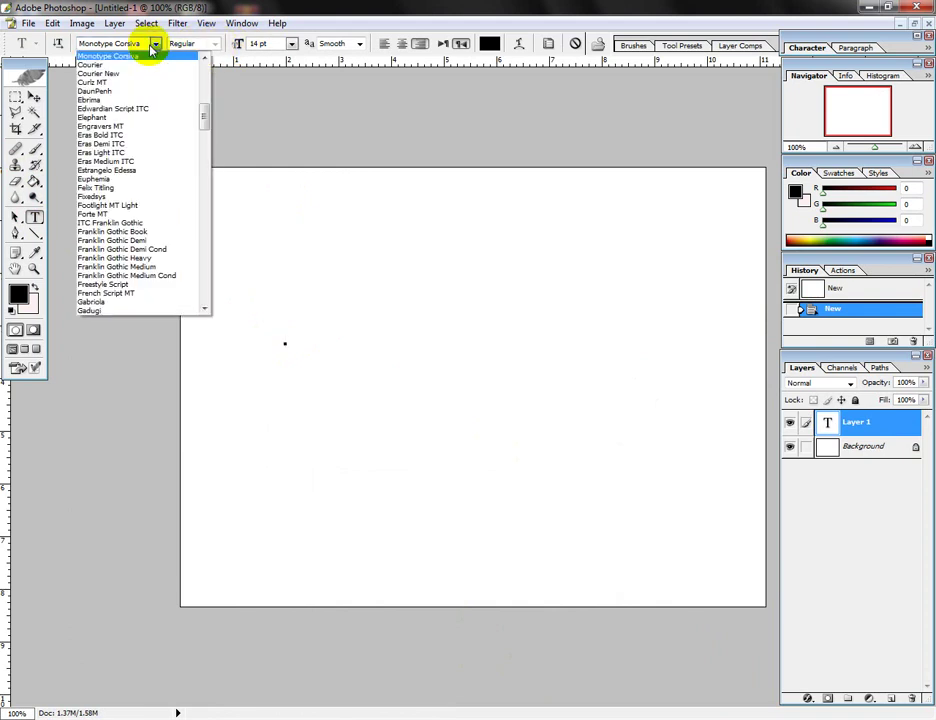
click(155, 44)
text(corf)
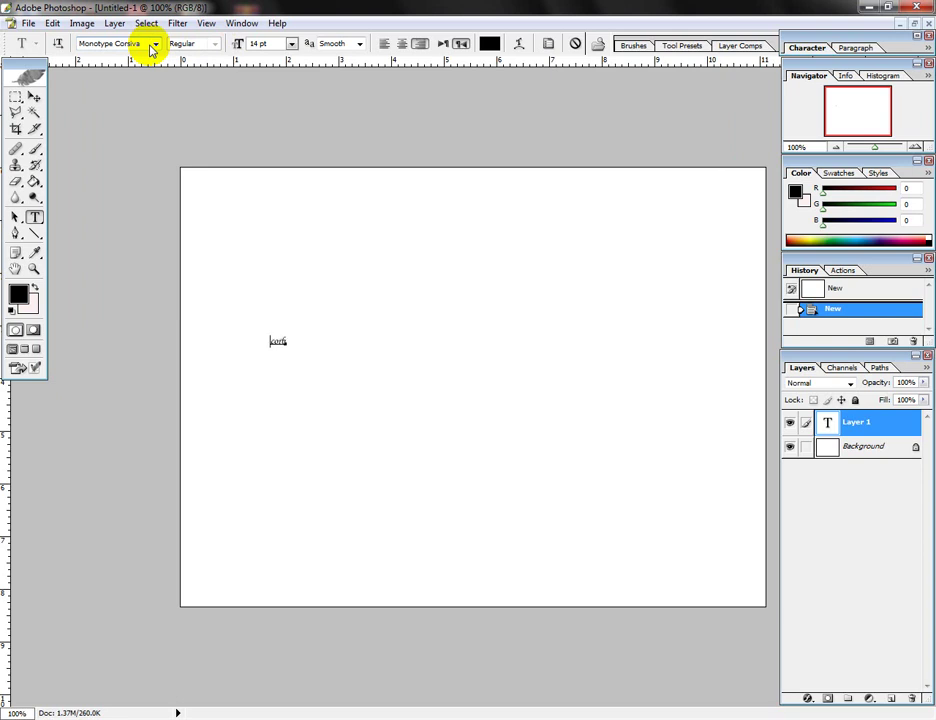
click(141, 50)
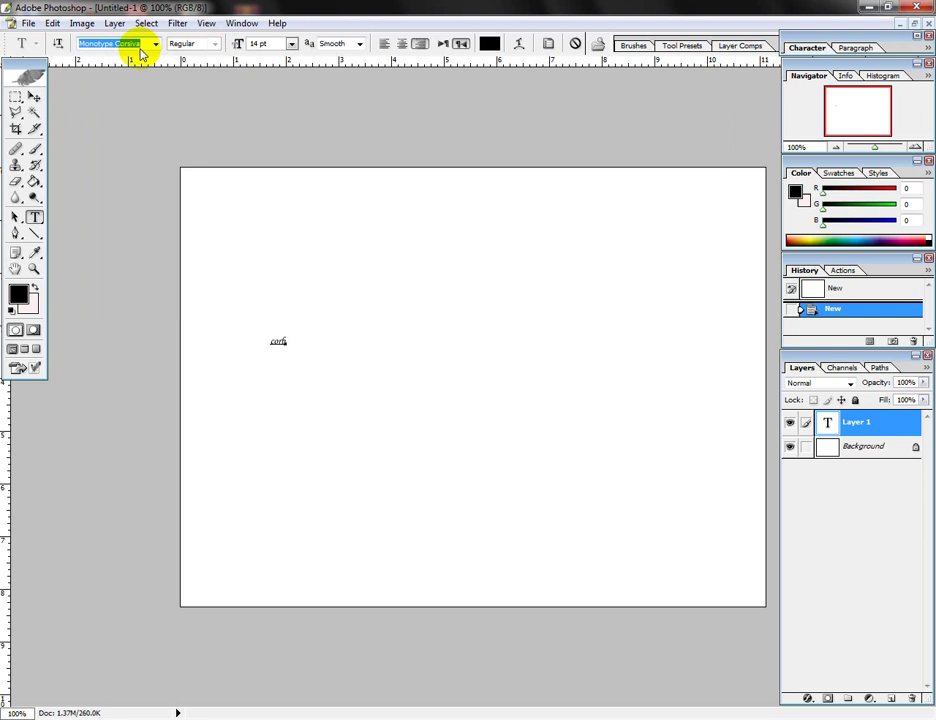
text(Corbel)
- Set the type style to Bold with Smooth anti-aliasing
click(244, 47)
text(40)
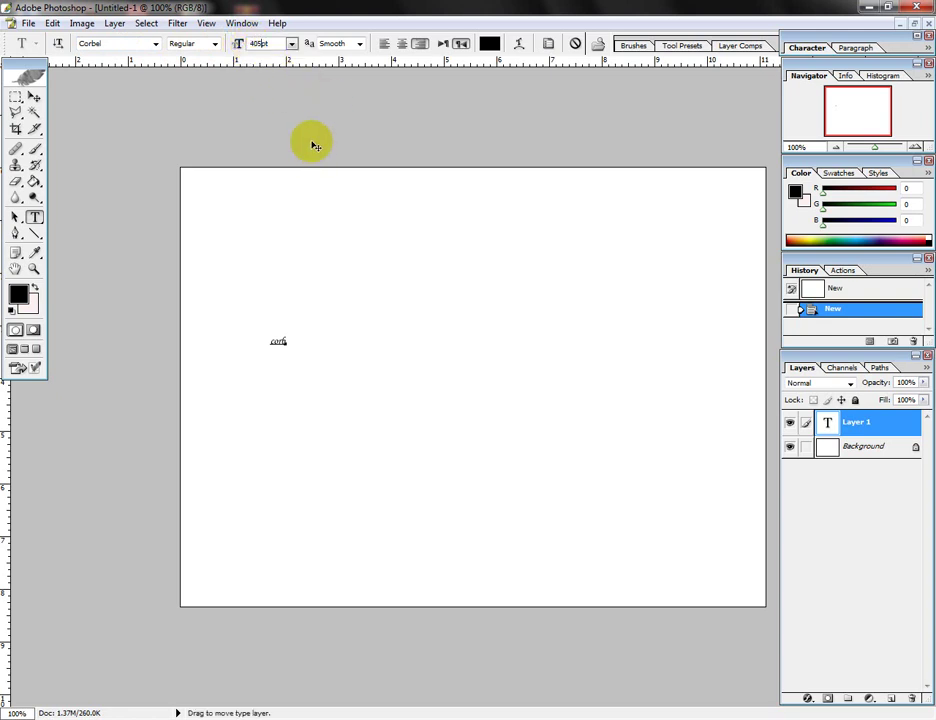
click(215, 44)
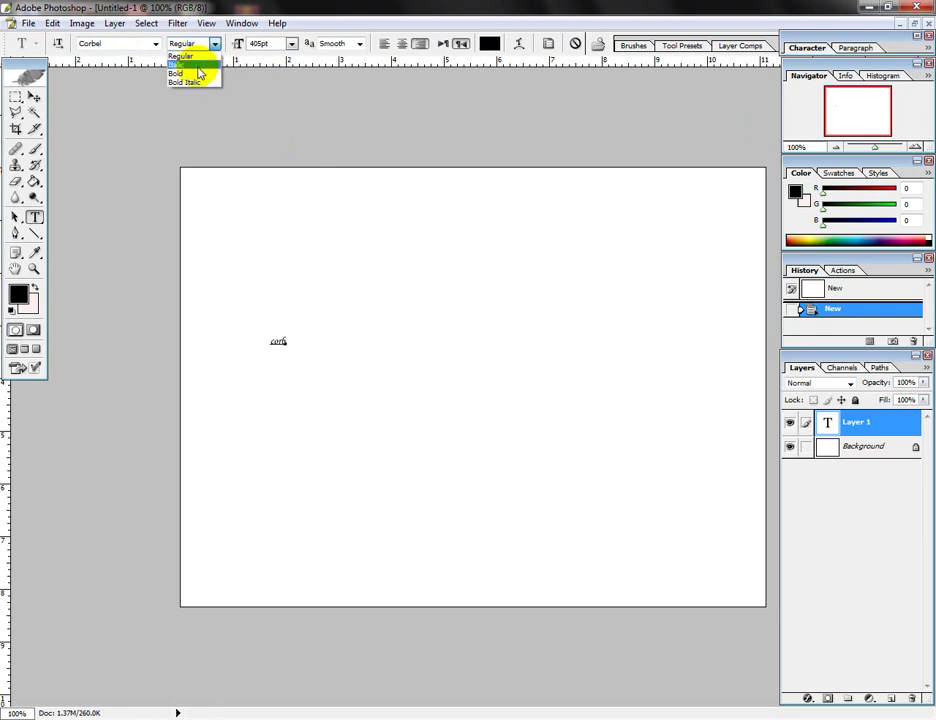
click(192, 74)
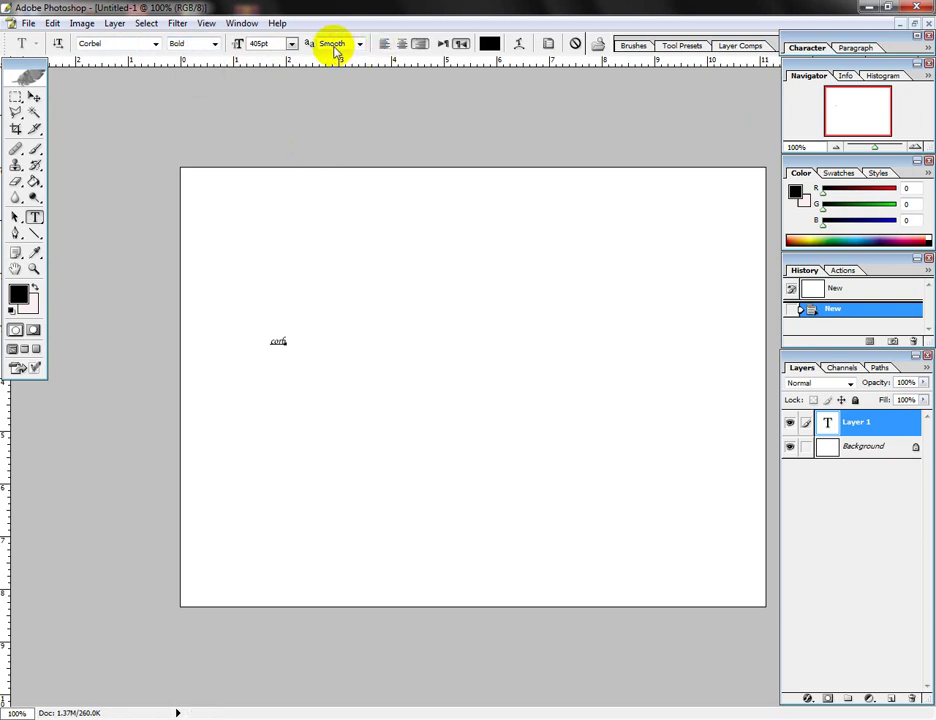
click(334, 46)
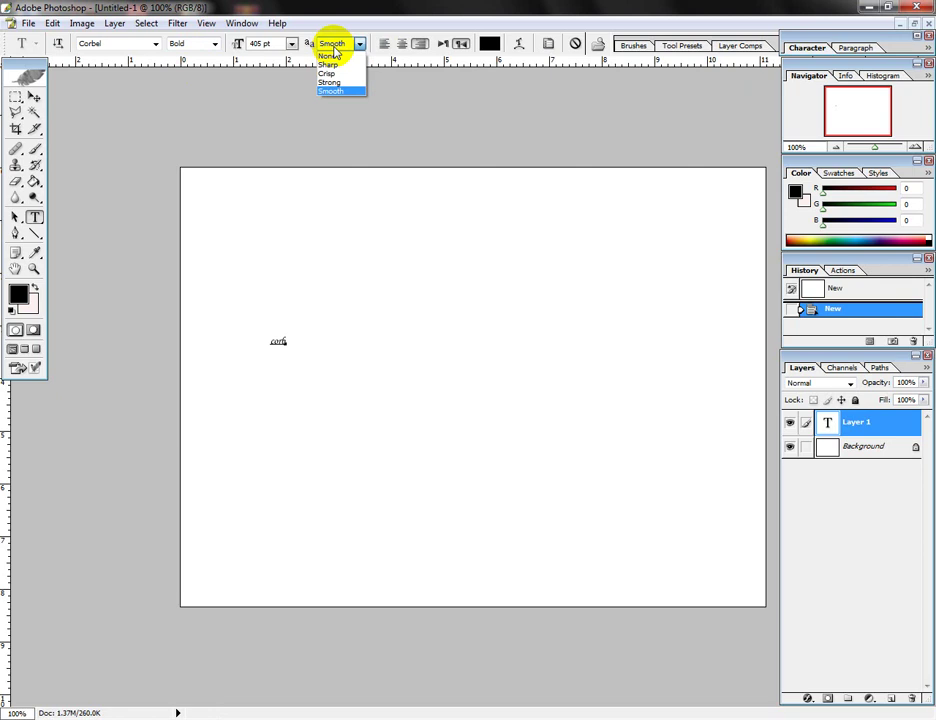
click(332, 91)
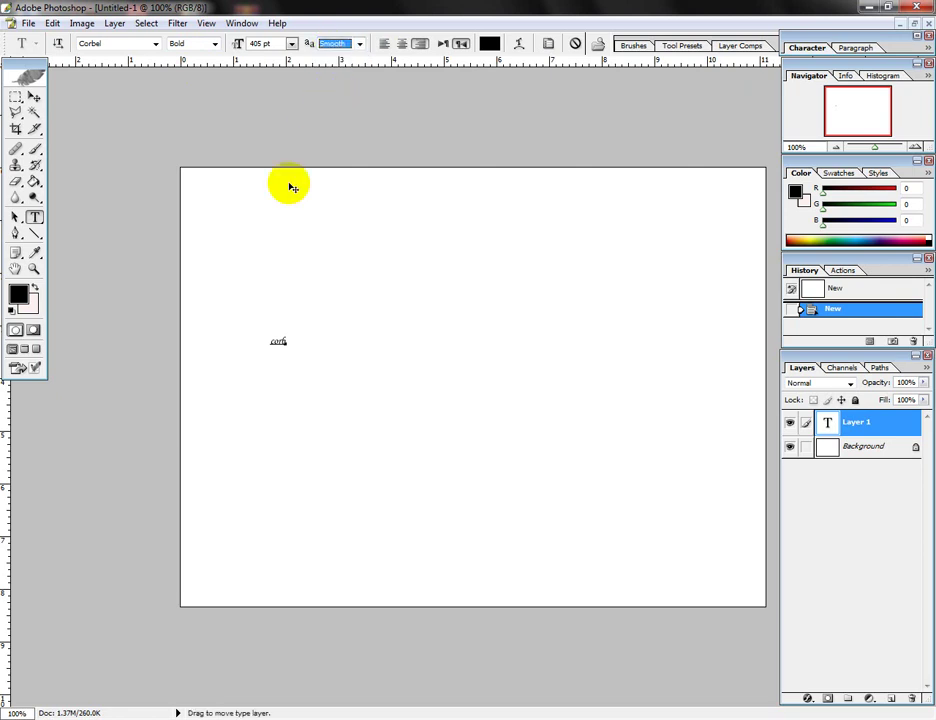
- Delete the stray 'corfs' text and re-enter the Corbel font name
drag(290, 341, 272, 341)
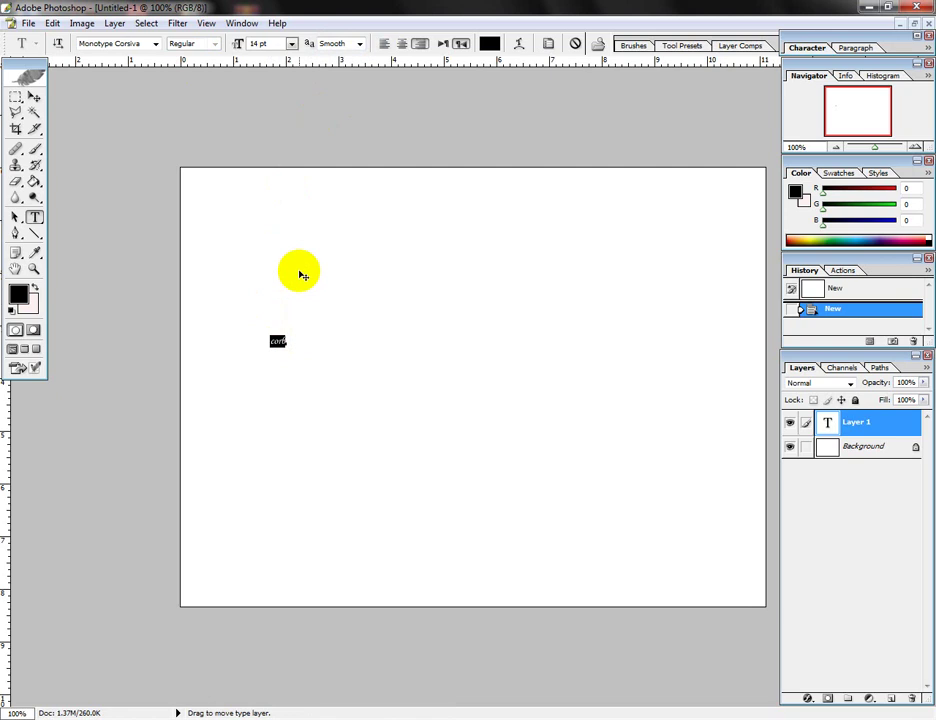
key(BackSpace)
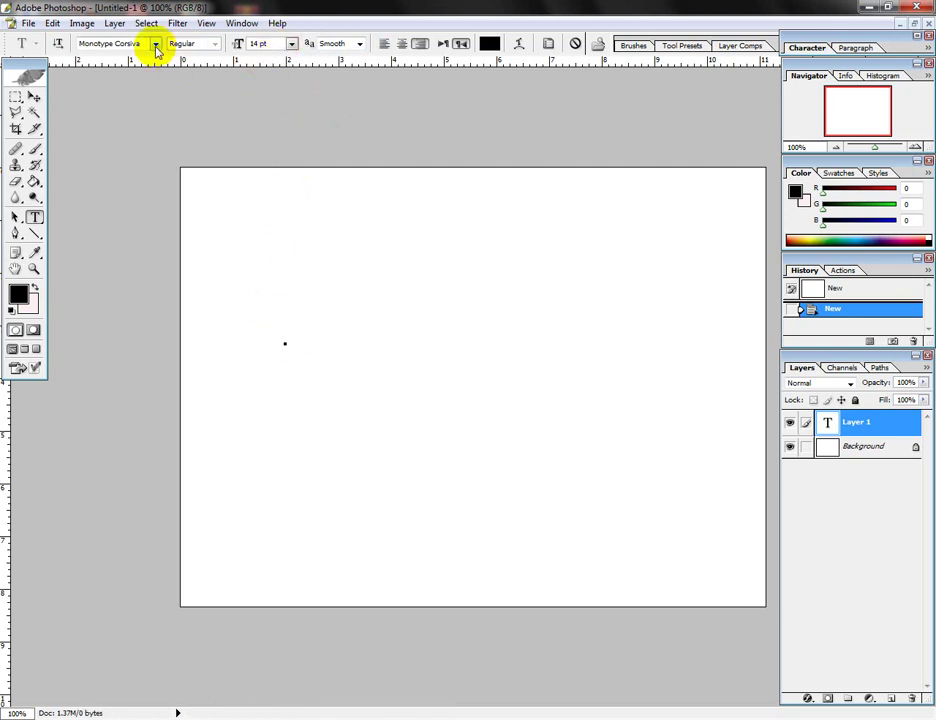
click(140, 45)
text(c)
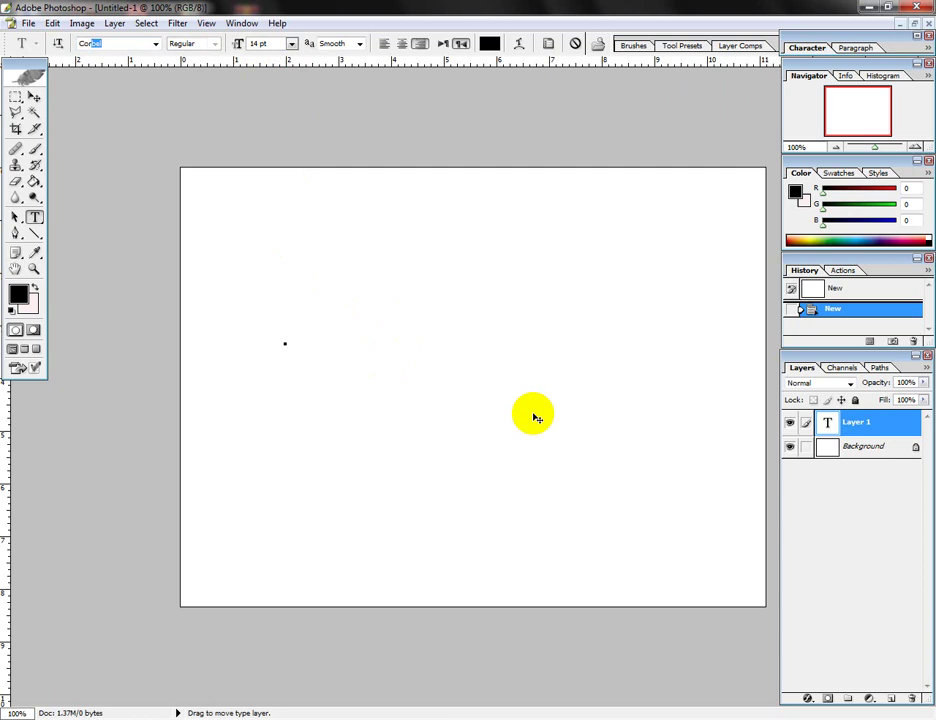
- Delete the old Layer 1 and set the font size to 405 pt
right_click(857, 426)
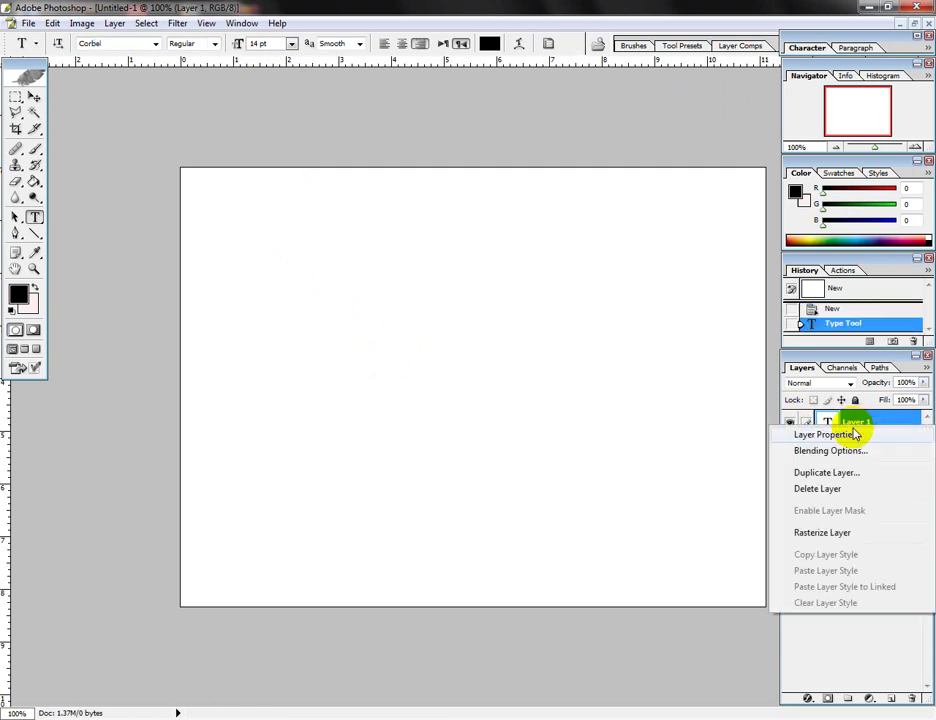
click(826, 489)
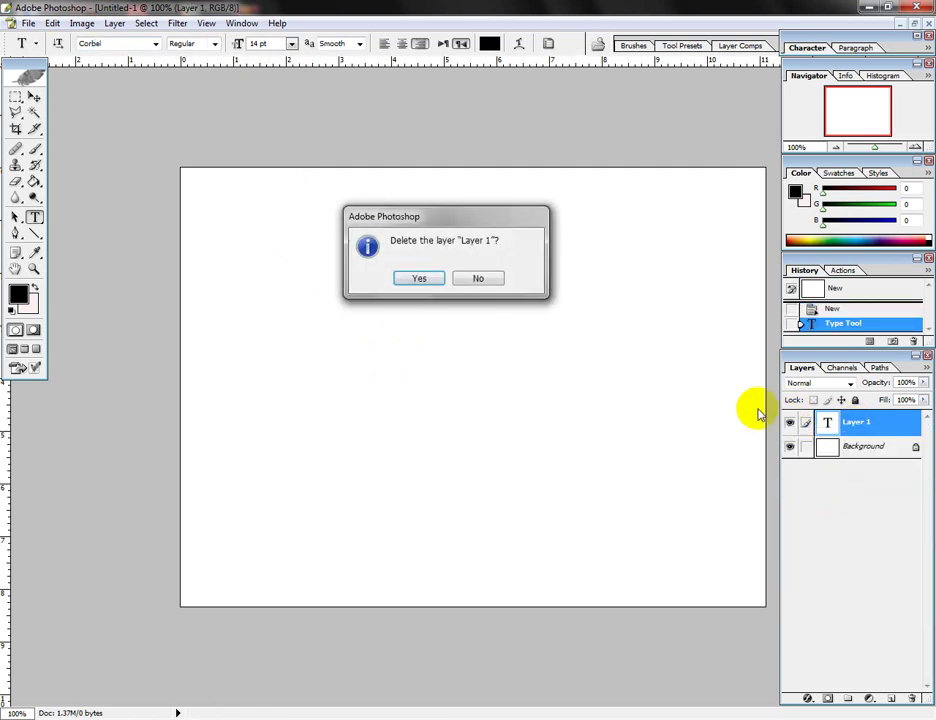
click(421, 278)
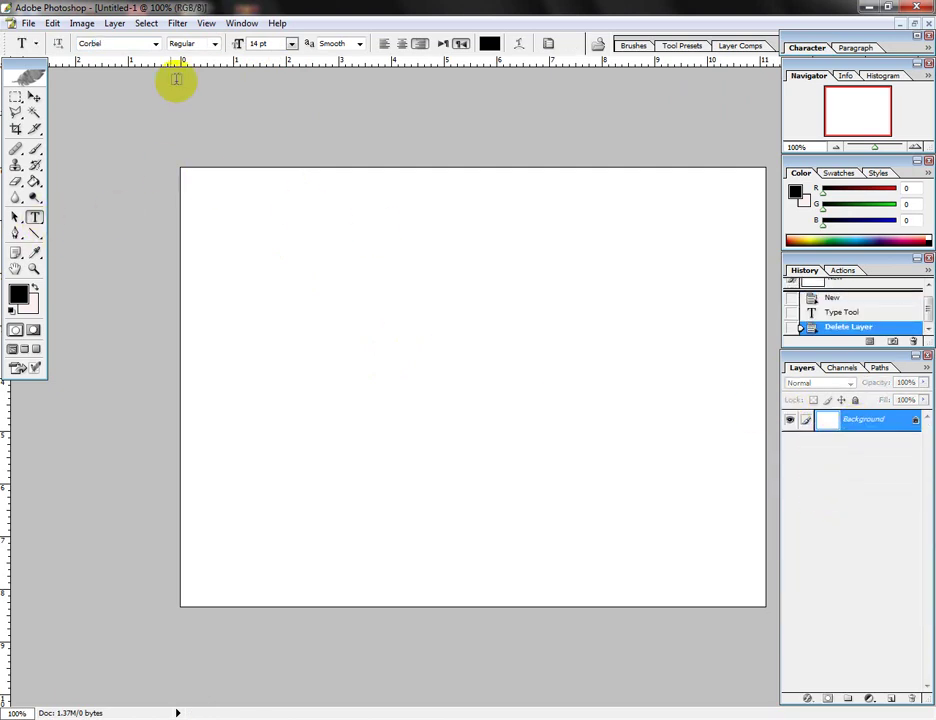
click(238, 44)
drag(238, 46, 251, 47)
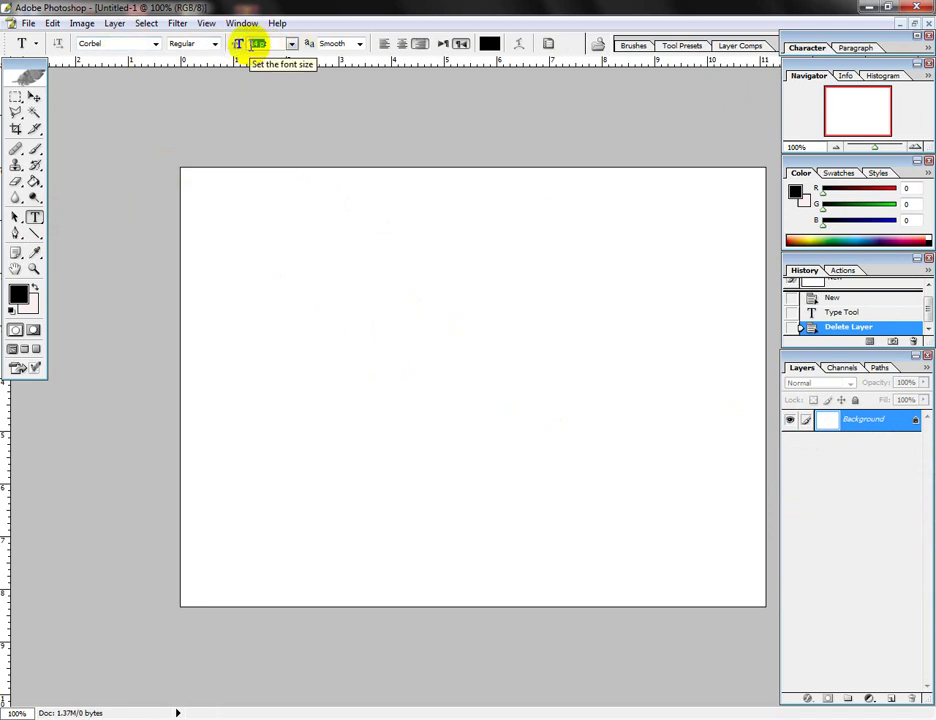
text(8)
text(40)
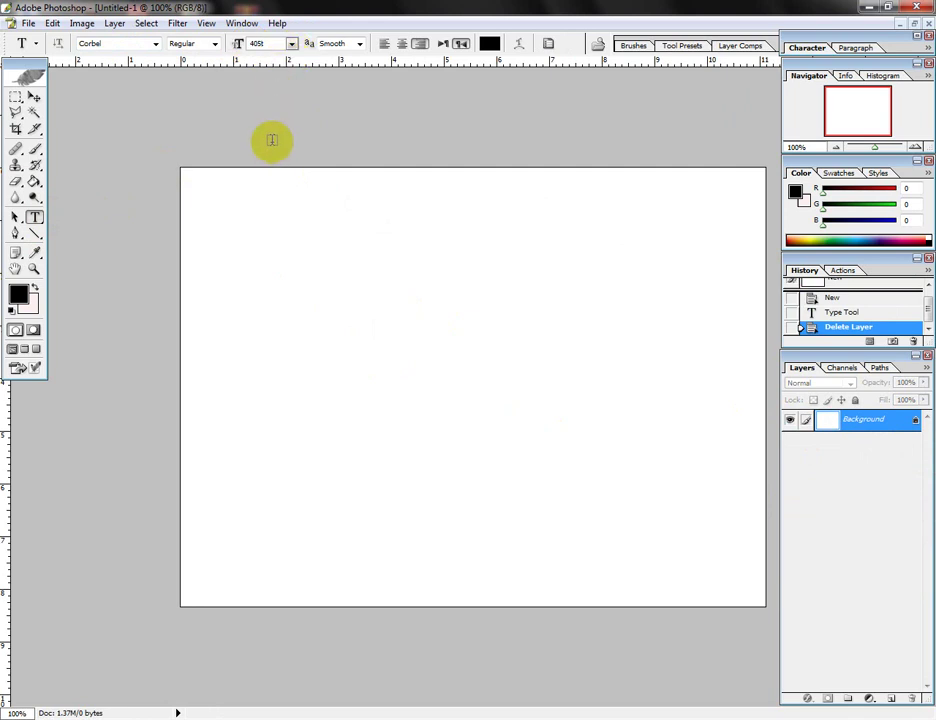
text(px)
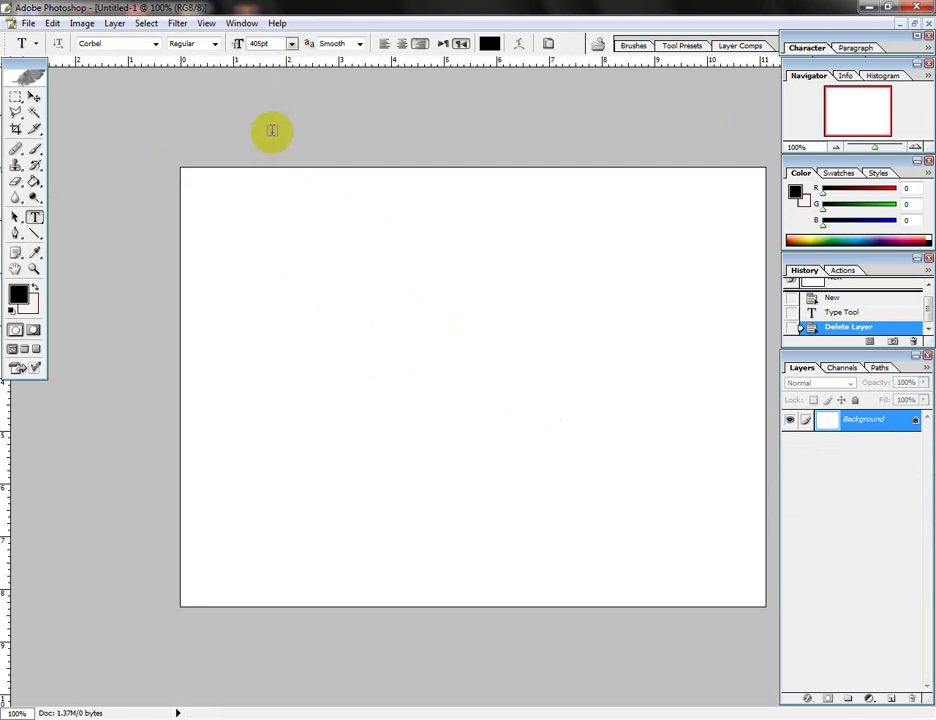
click(203, 44)
- Confirm Corbel Bold with Smooth anti-aliasing and type the letter A on the canvas
click(219, 46)
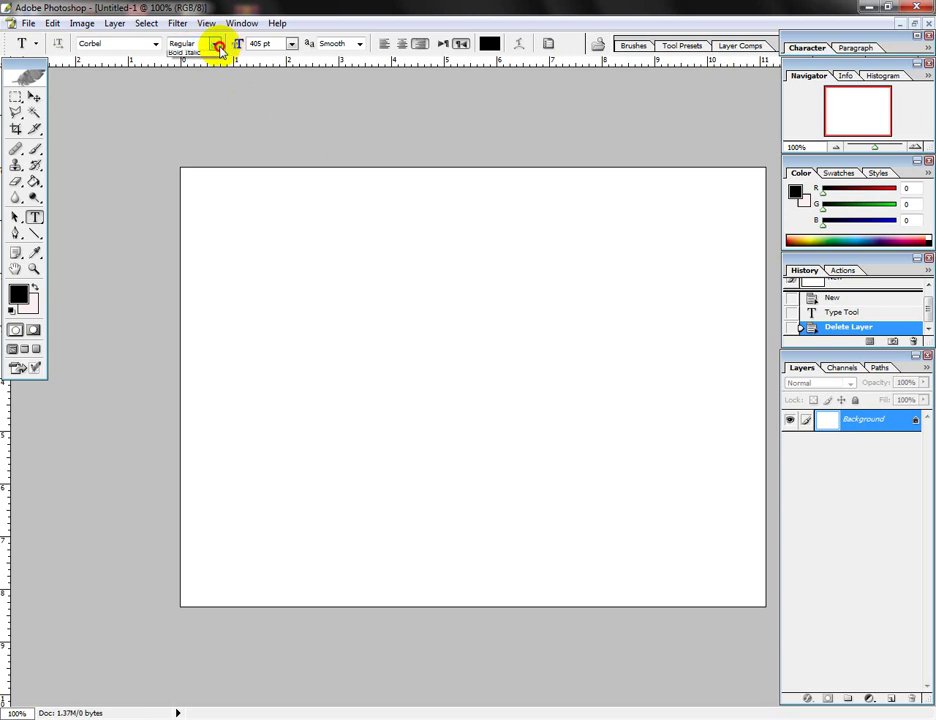
click(192, 78)
click(151, 45)
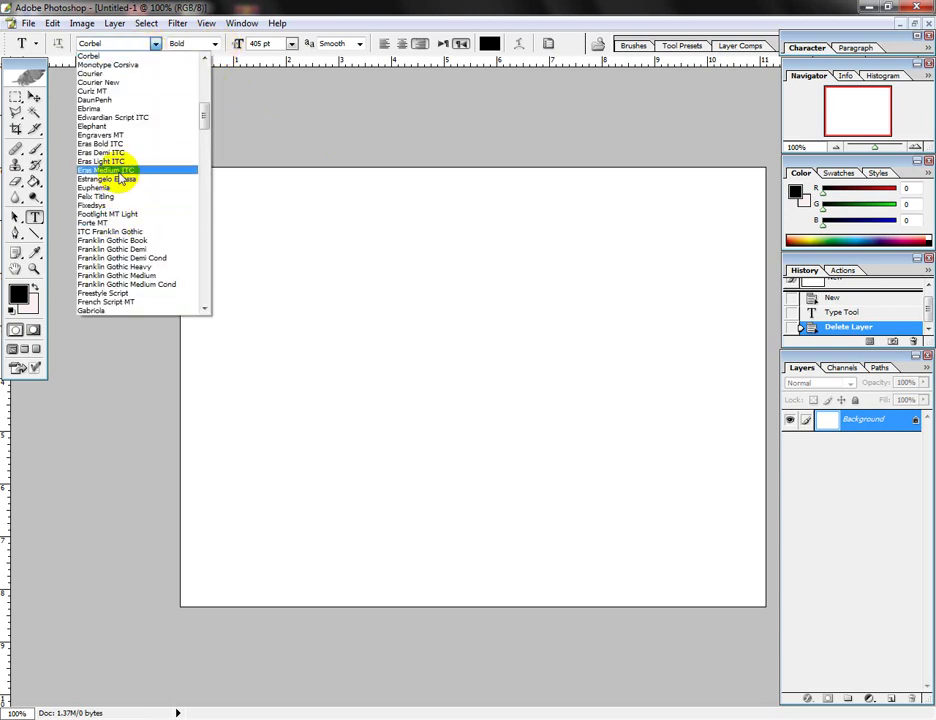
click(272, 99)
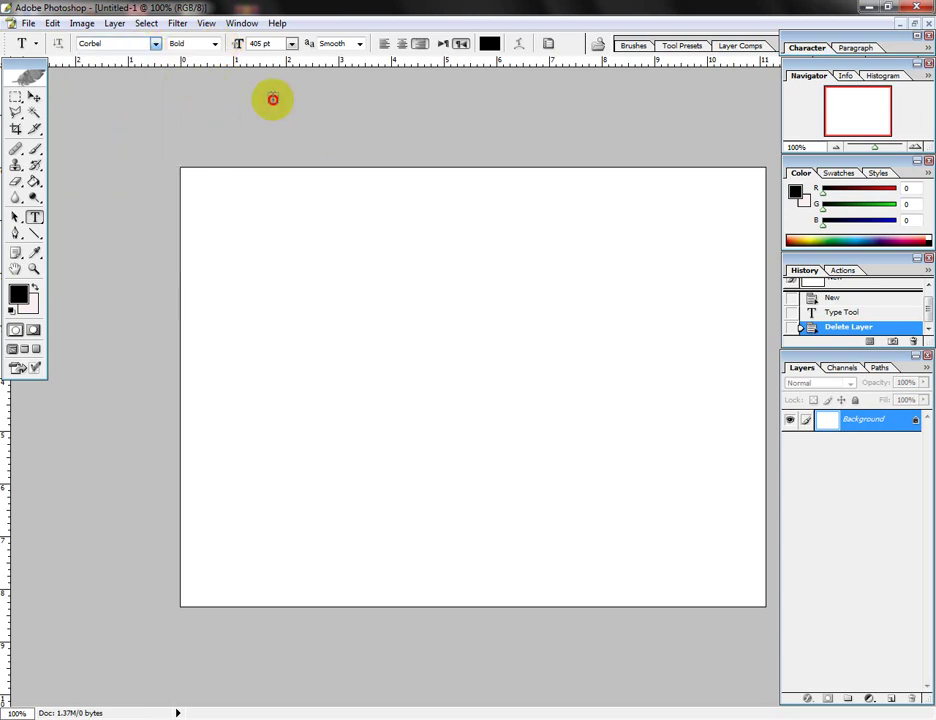
click(340, 45)
click(285, 340)
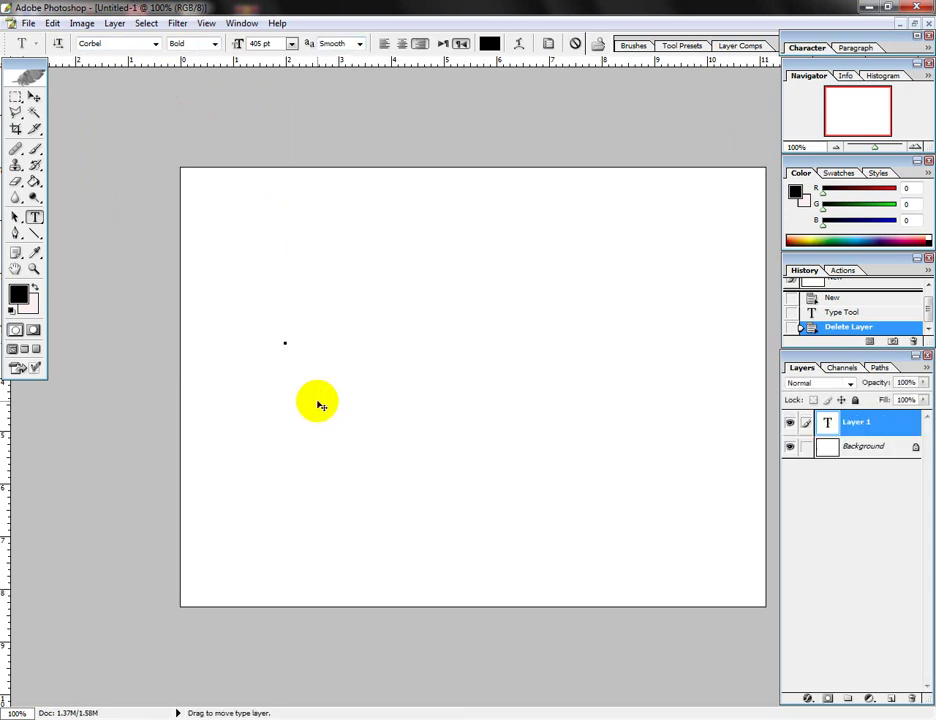
text(A)
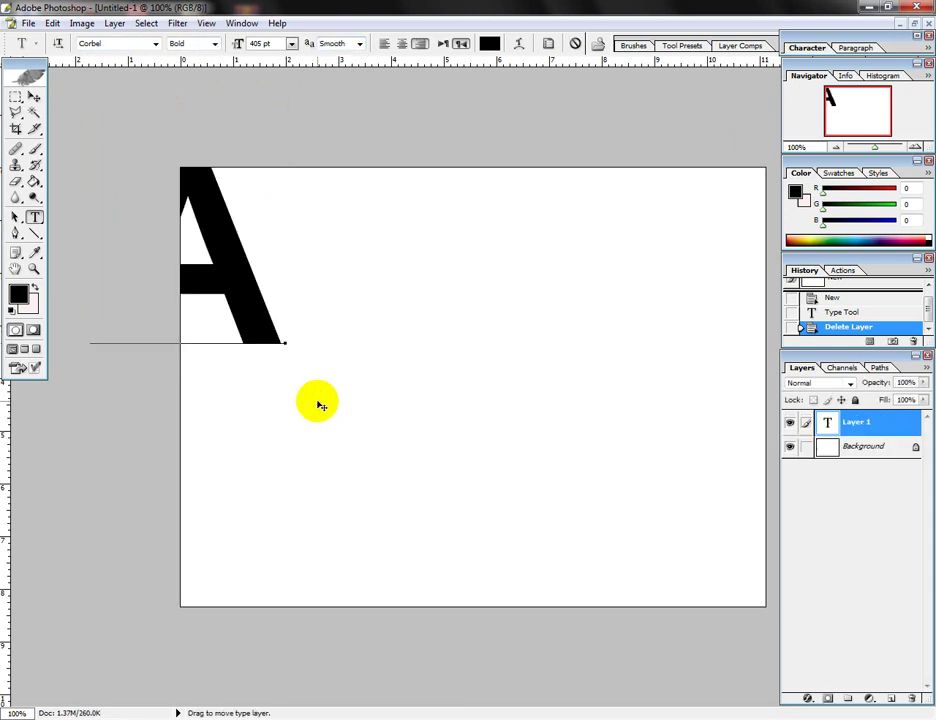
- Commit the letter A and drag it to the centre of the canvas
click(33, 96)
mouse_move(240, 410)
mouse_down()
mouse_move(532, 460)
mouse_move(474, 488)
mouse_up()
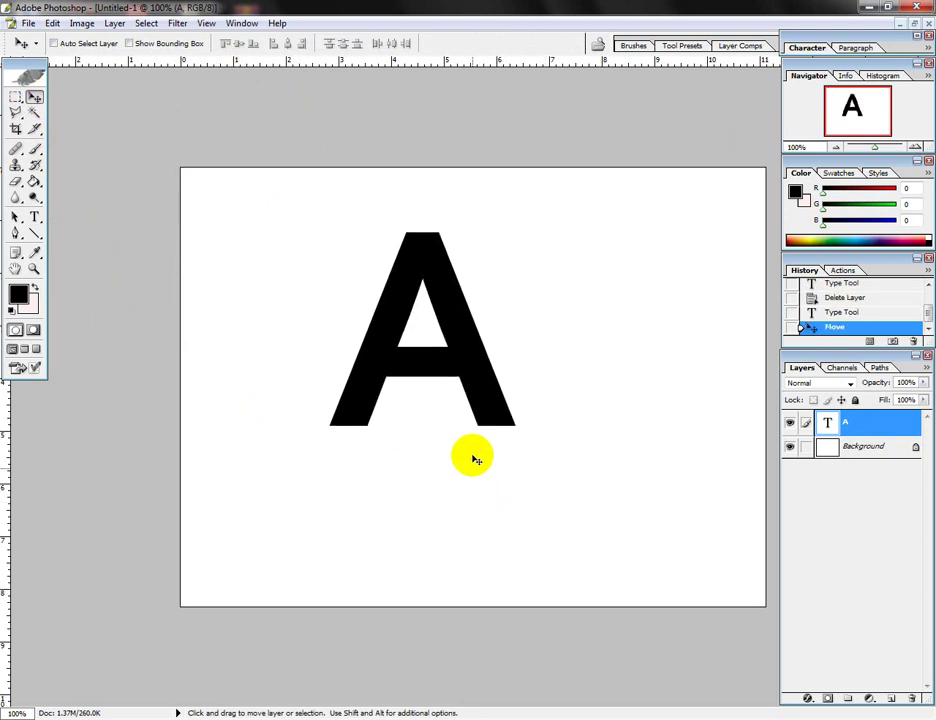
drag(476, 361, 496, 400)
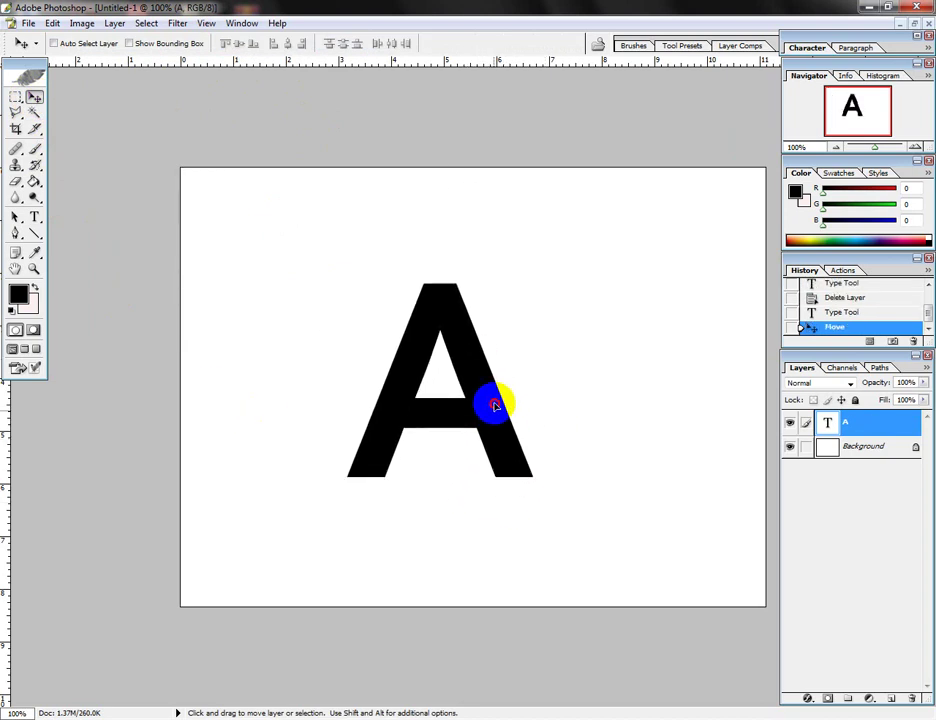
click(537, 449)
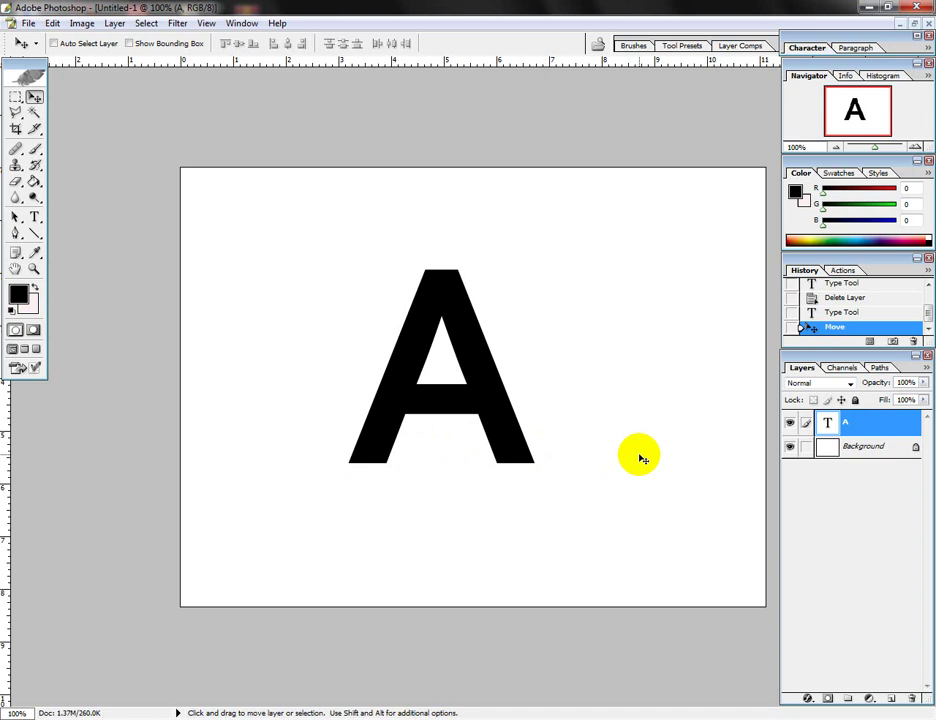
click(381, 463)
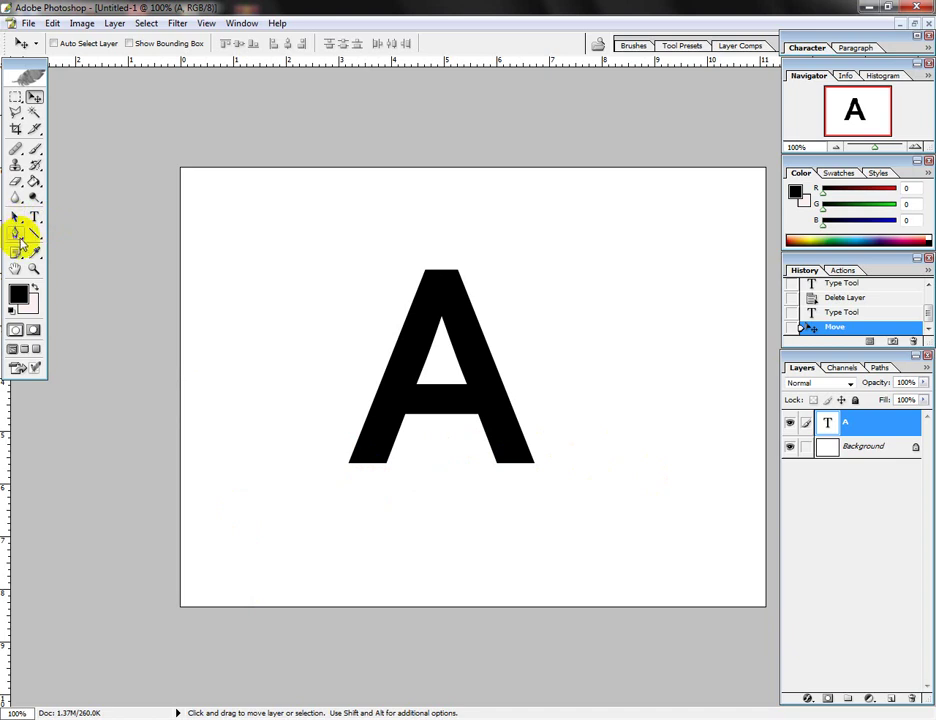
- Select the Pen tool and delete the accidentally created shape layer
click(16, 234)
click(347, 467)
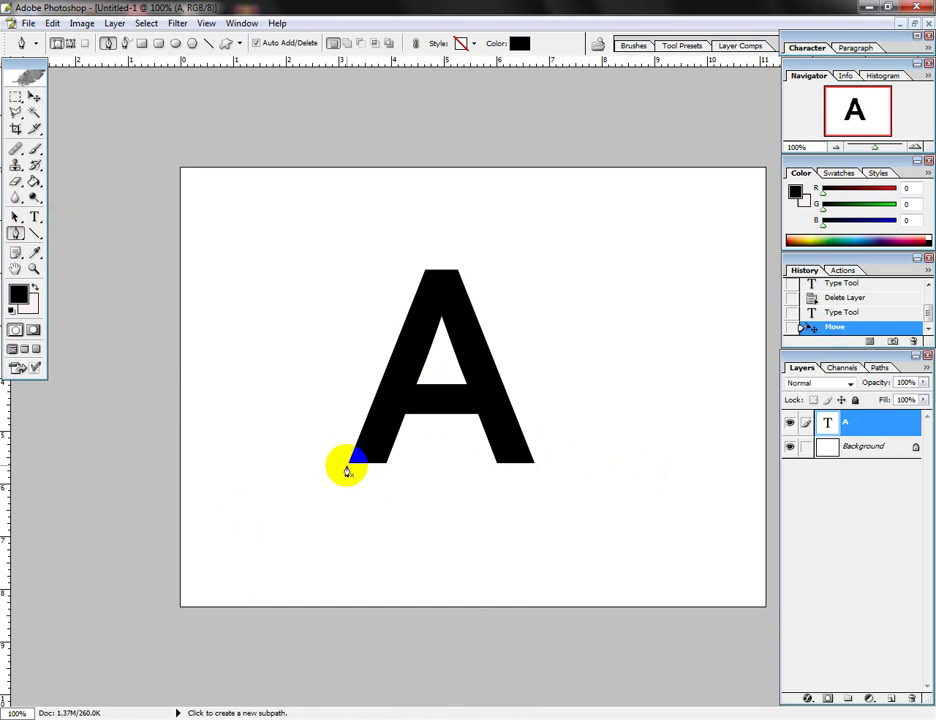
click(348, 468)
key(Delete)
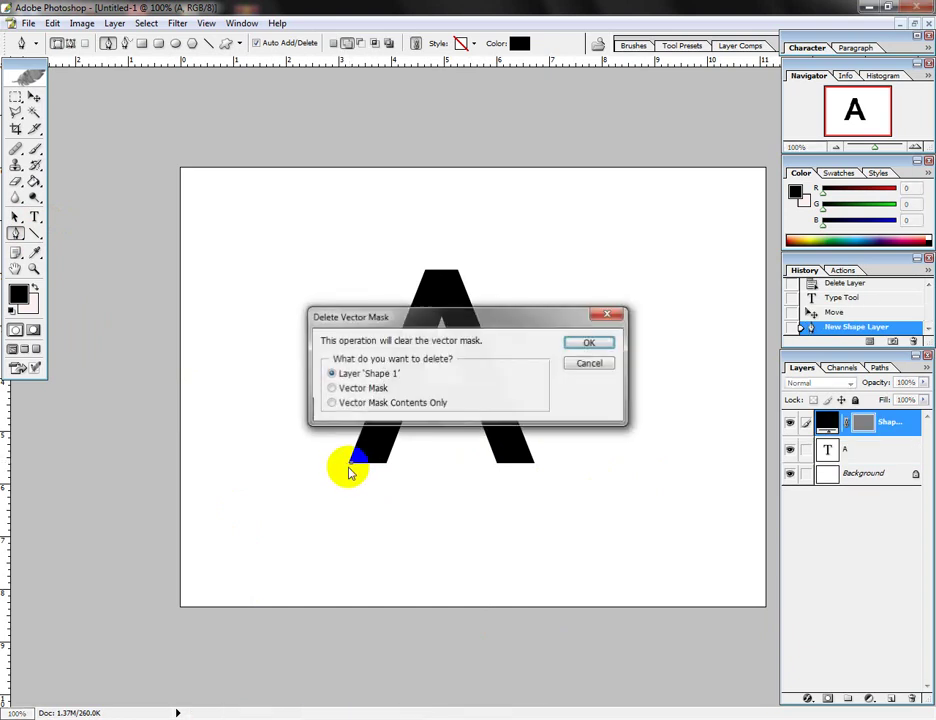
click(589, 343)
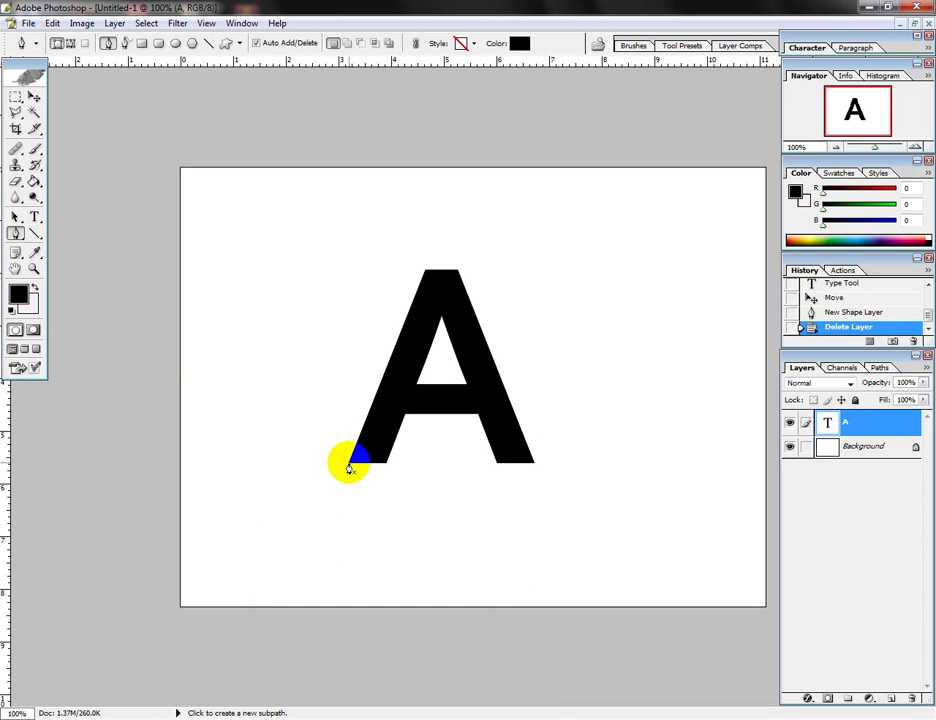
- Draw a closed curved swoosh path from the A's lower-left corner past its upper right
click(348, 468)
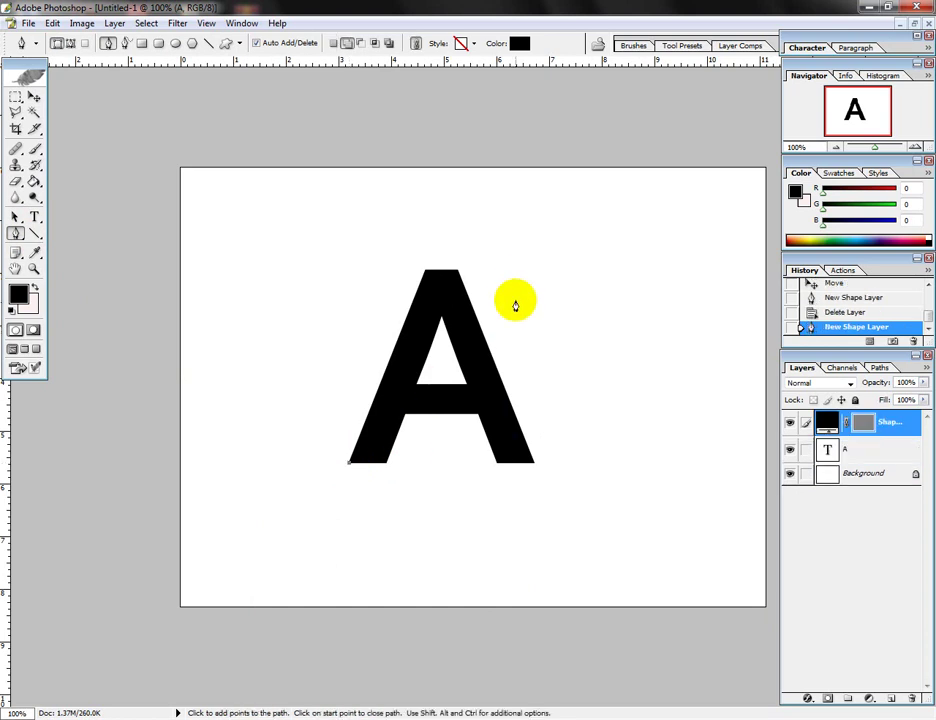
drag(540, 276, 672, 205)
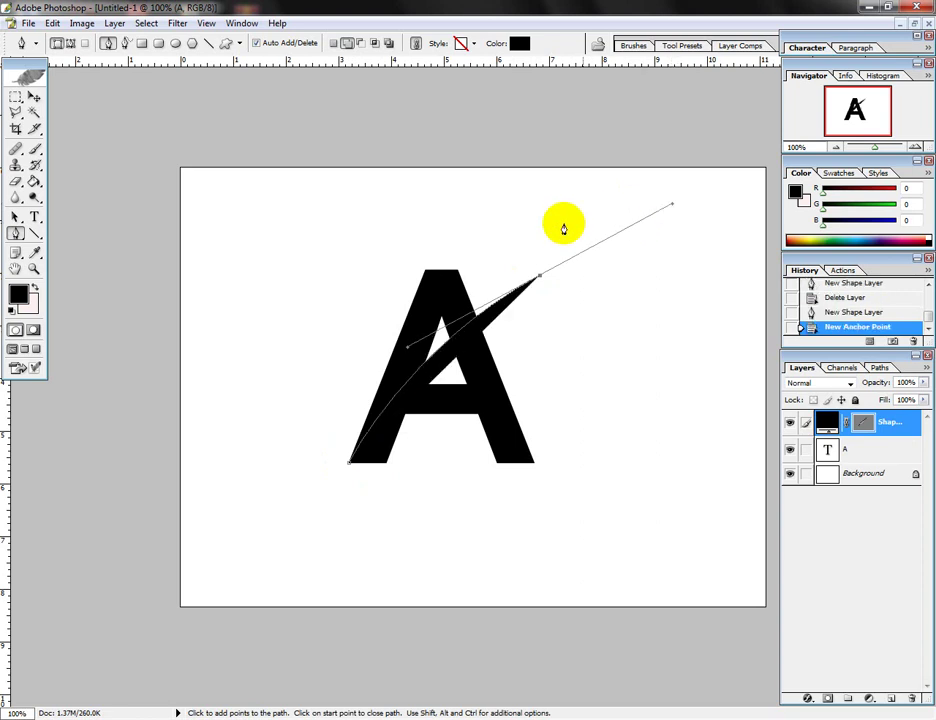
click(540, 275)
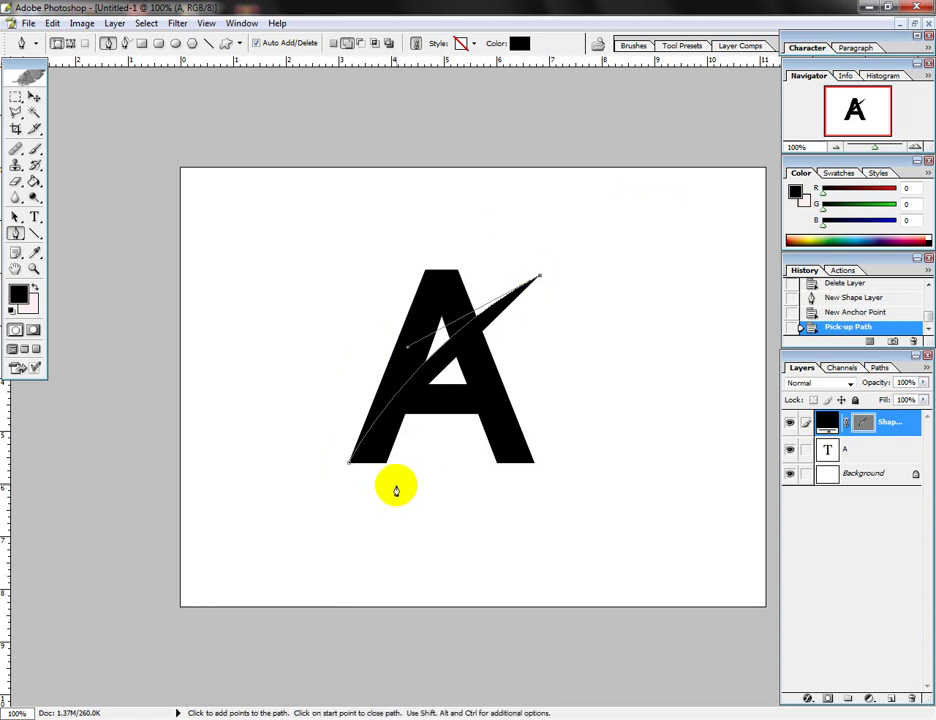
drag(380, 466, 403, 525)
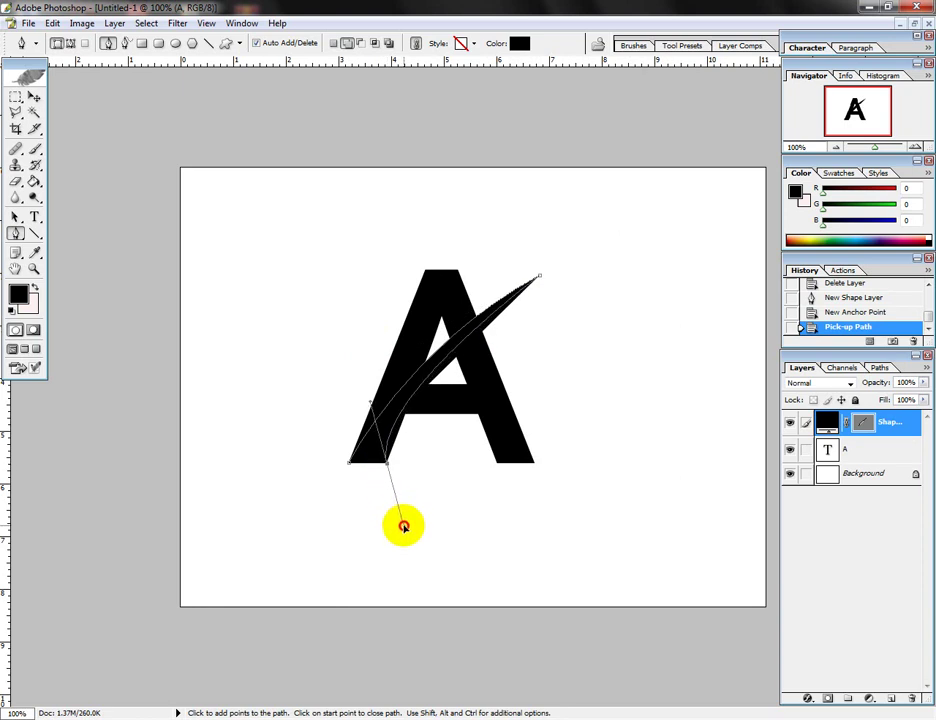
drag(403, 525, 400, 544)
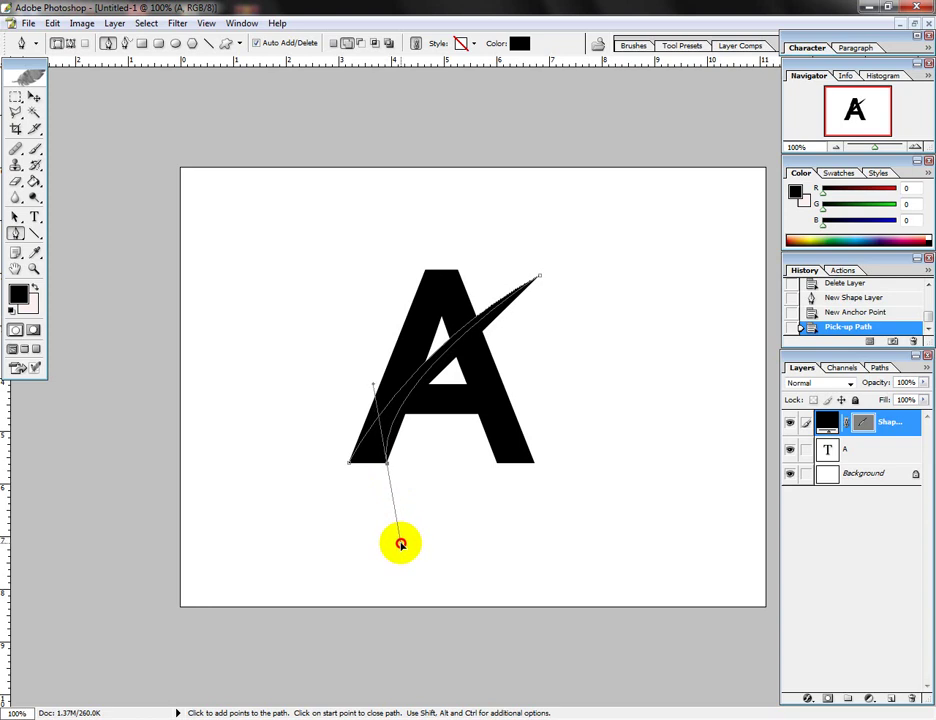
drag(400, 544, 400, 544)
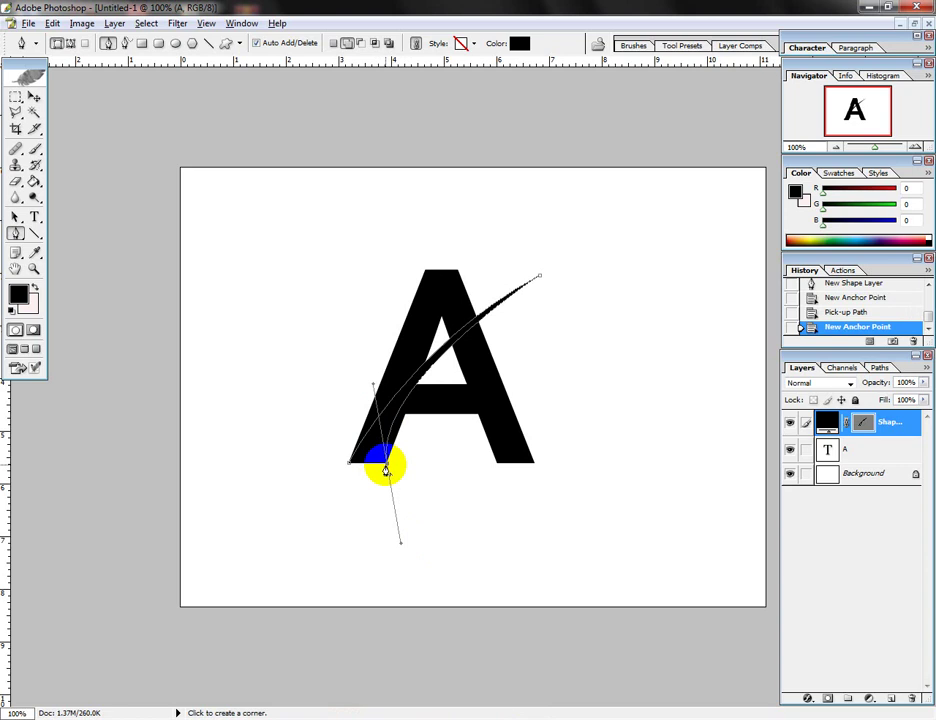
click(386, 467)
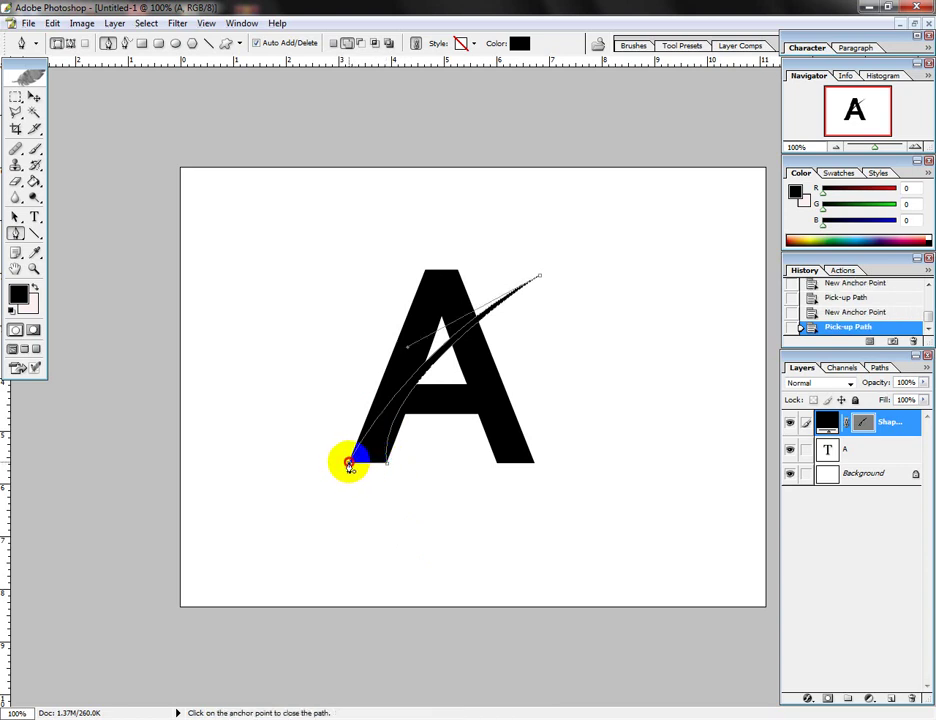
click(351, 467)
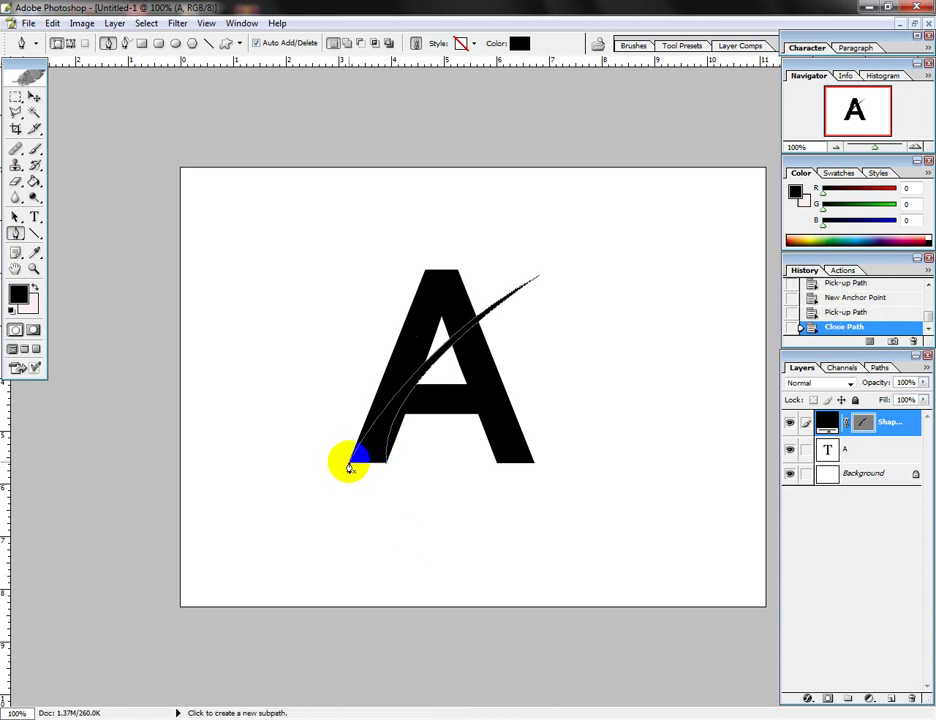
- Turn the swoosh path into a selection and rasterize the swoosh shape layer
right_click(397, 410)
click(446, 475)
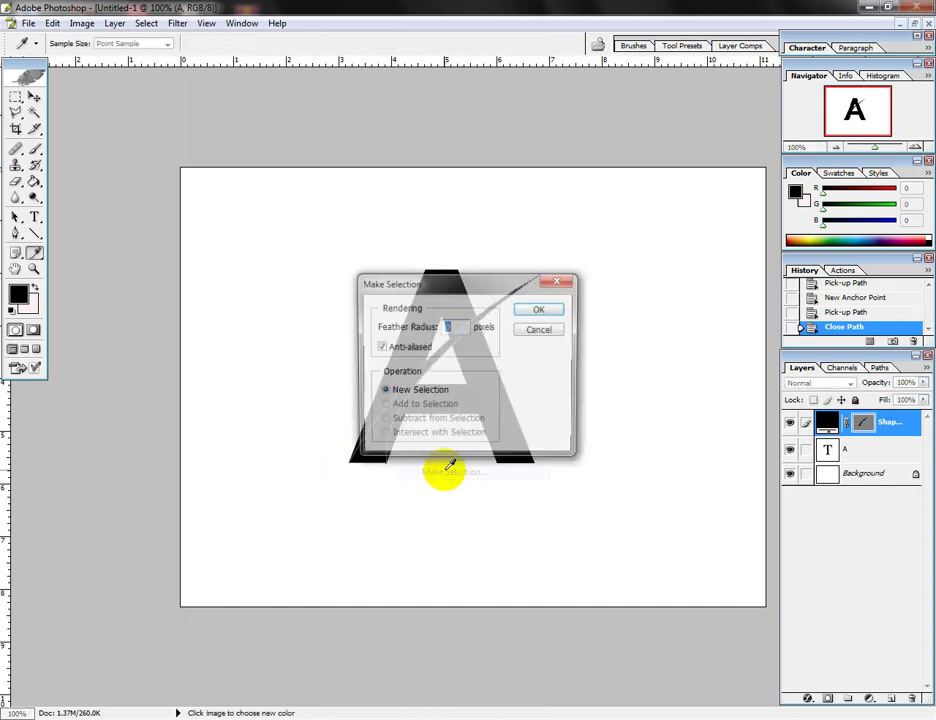
click(540, 311)
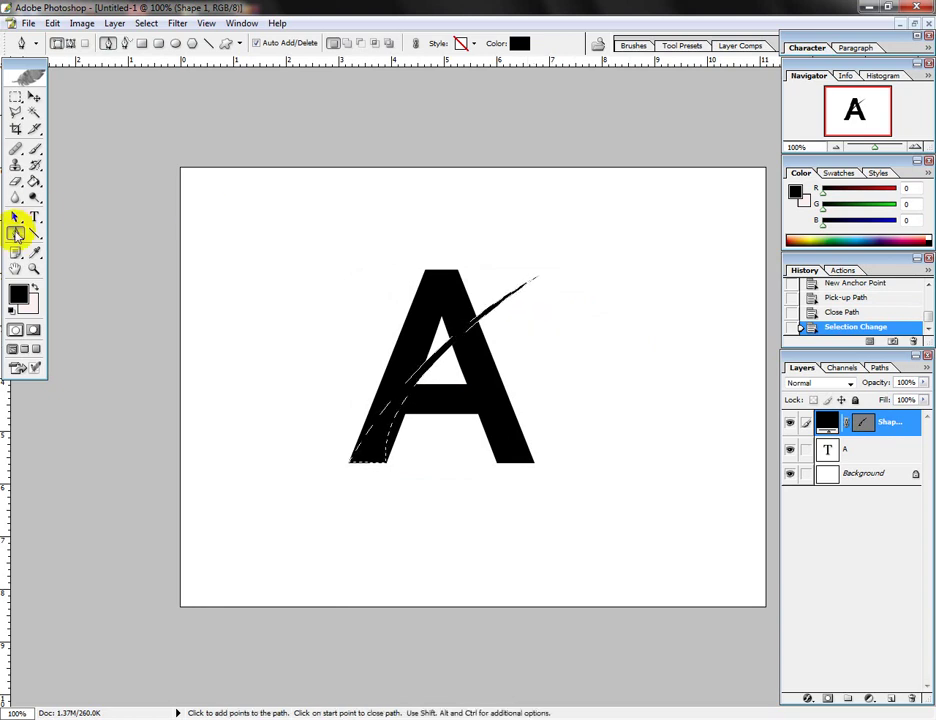
click(16, 183)
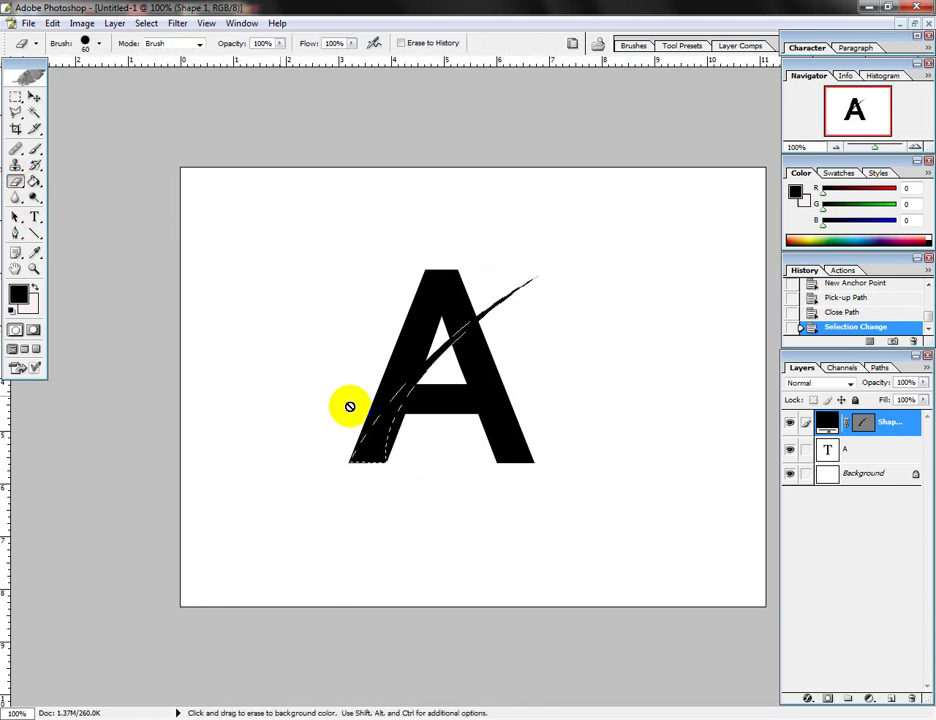
click(426, 362)
click(460, 286)
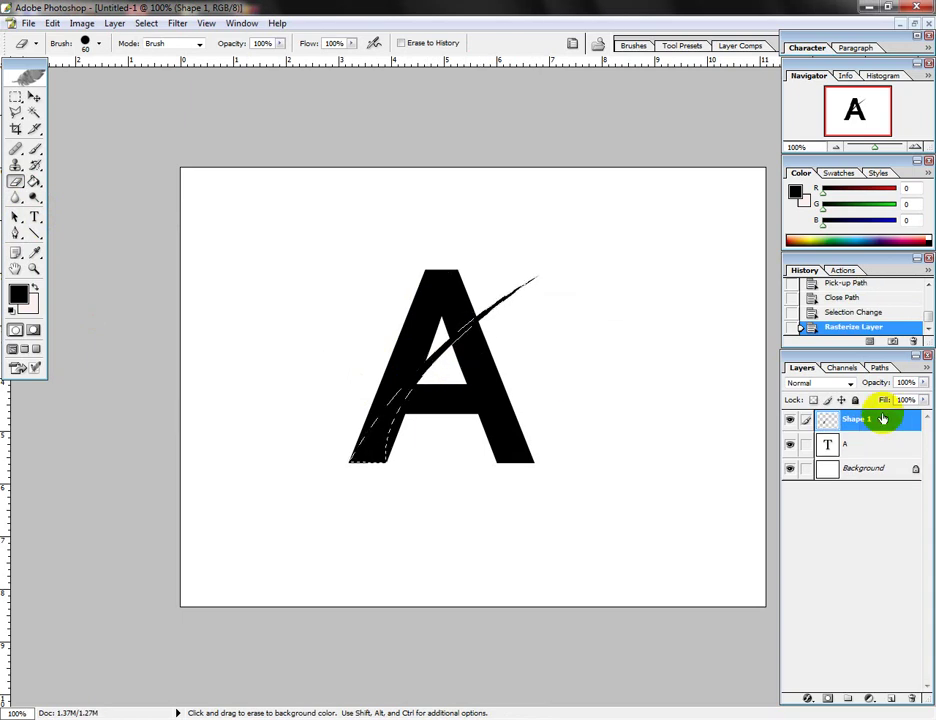
- Delete the Shape 1 layer and rasterize the A text layer for erasing
right_click(848, 420)
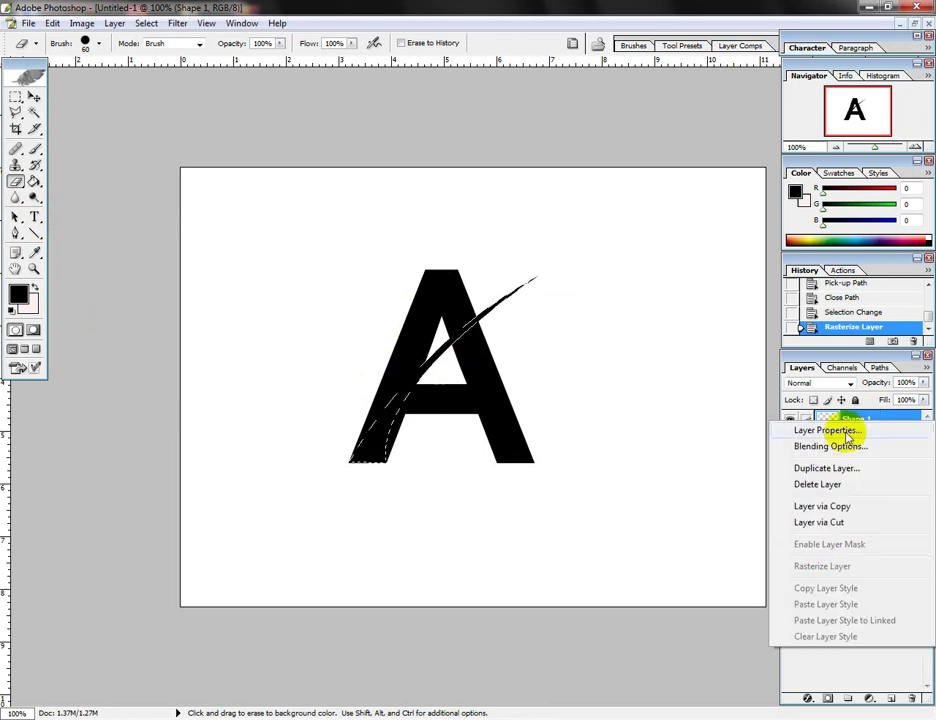
click(805, 484)
click(421, 278)
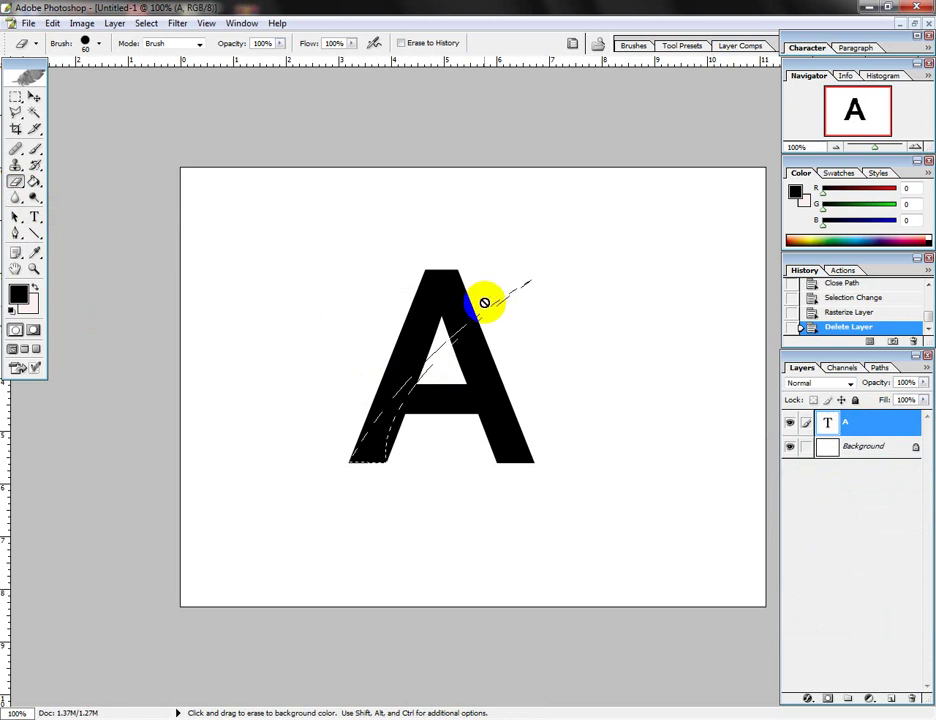
click(498, 303)
click(447, 286)
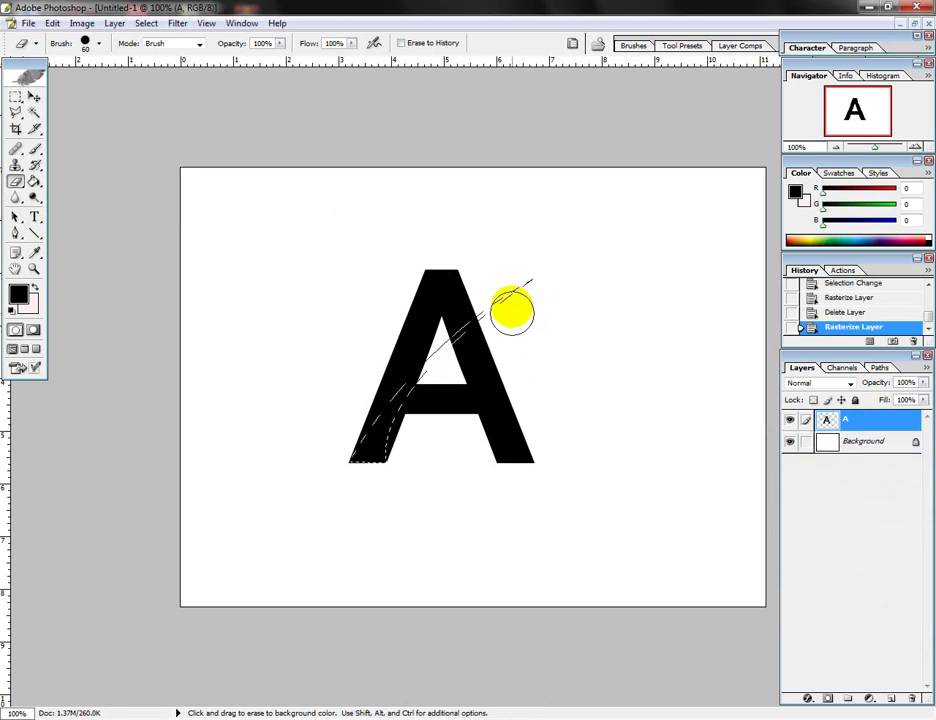
- Erase the swoosh cut through the A's left leg and add a new empty layer
mouse_move(409, 399)
mouse_down()
mouse_move(359, 483)
mouse_move(464, 340)
mouse_move(533, 295)
mouse_up()
drag(357, 450, 455, 331)
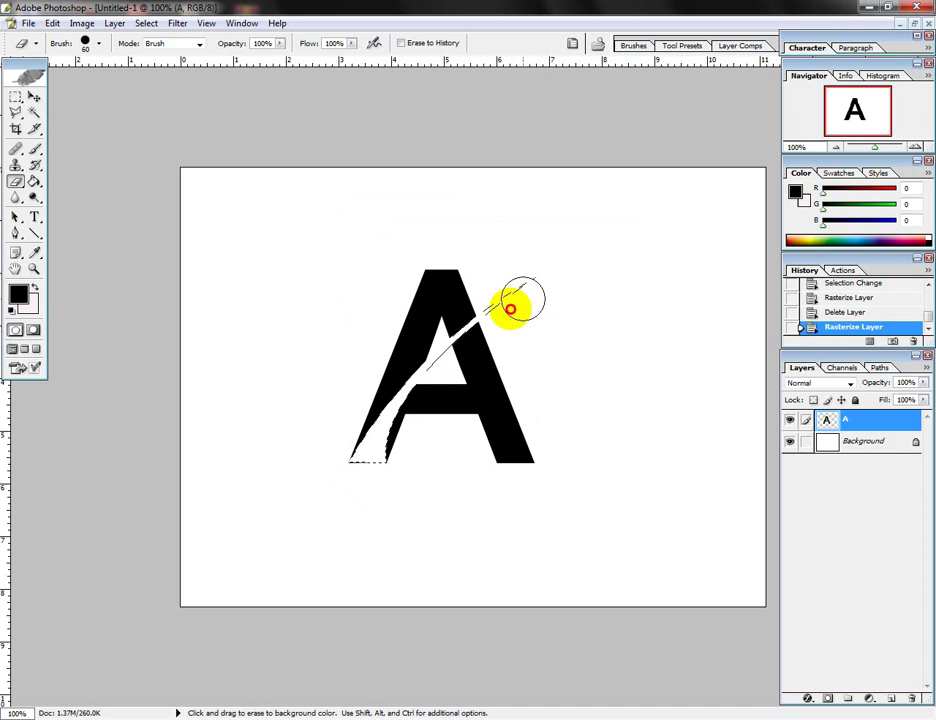
drag(510, 309, 384, 482)
drag(388, 434, 507, 308)
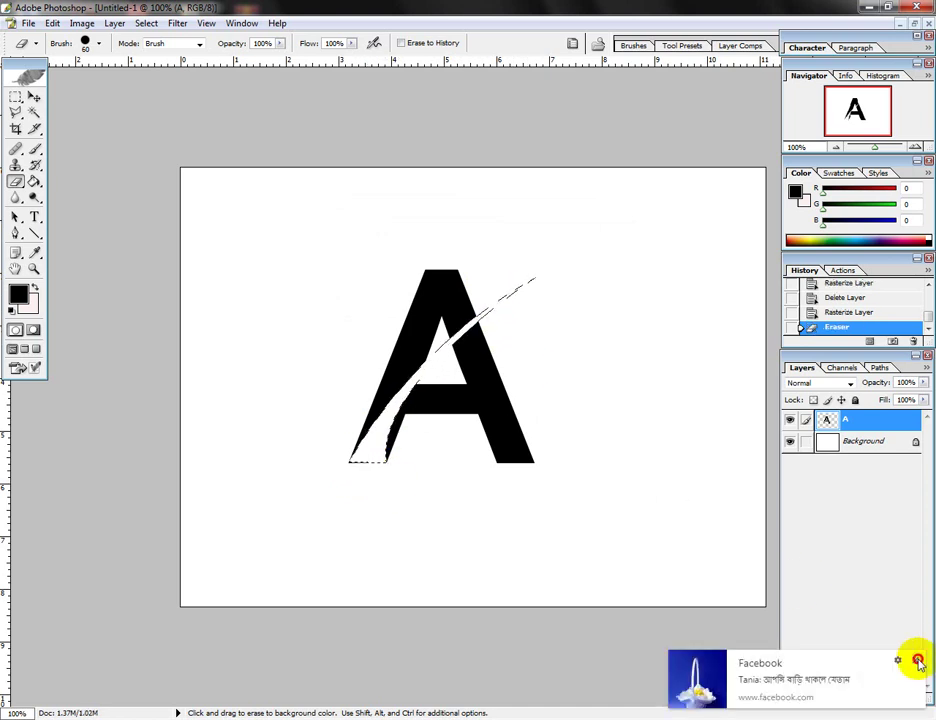
click(917, 662)
click(336, 501)
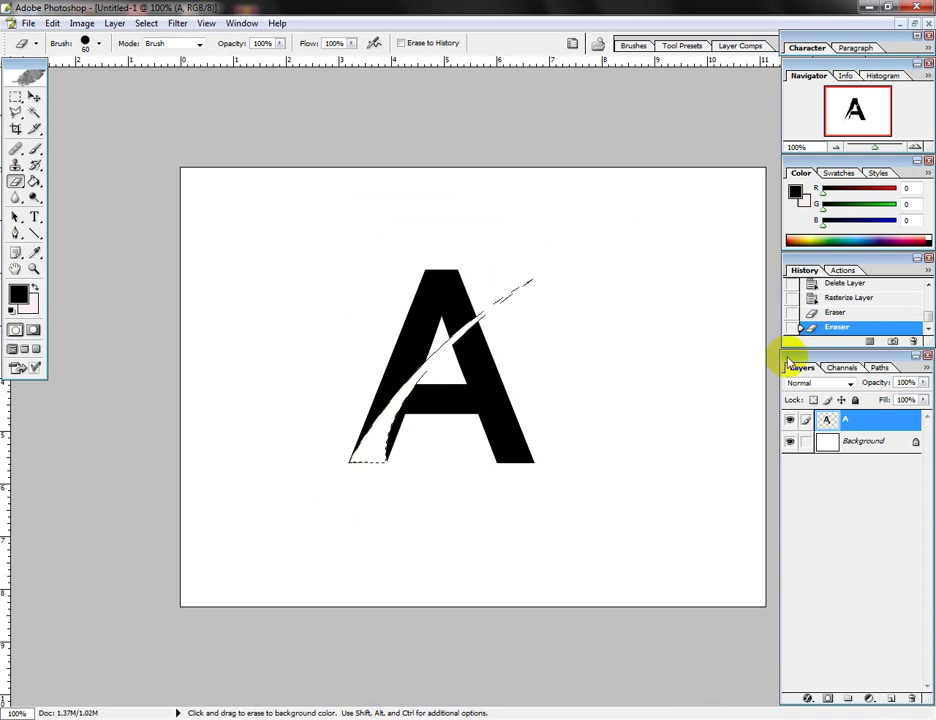
click(893, 701)
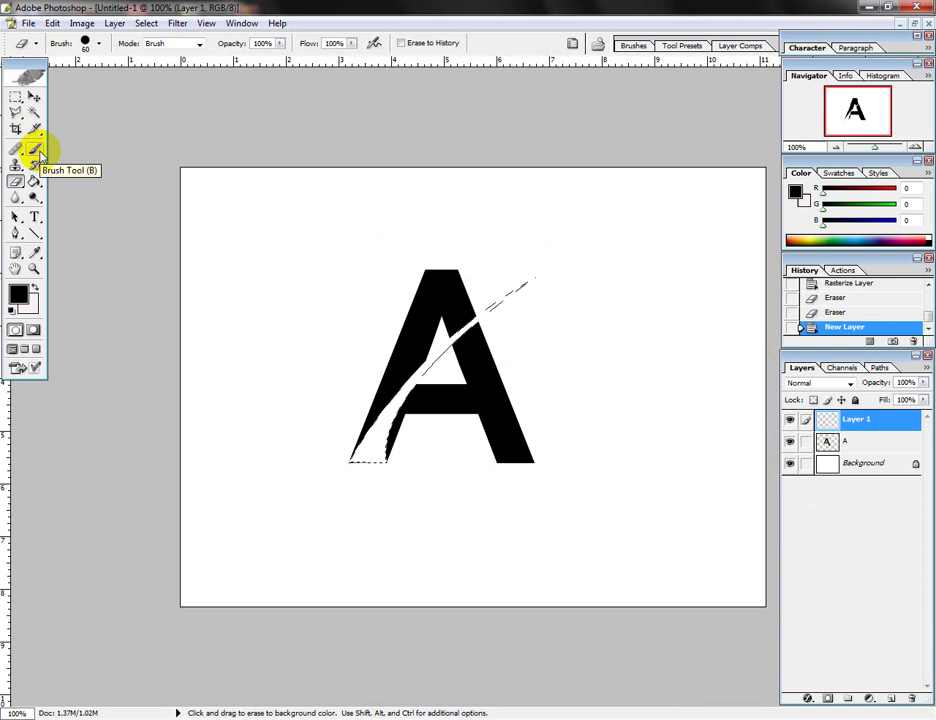
- Brush-paint the swoosh selection black on Layer 1, then deselect with Ctrl+D
click(36, 150)
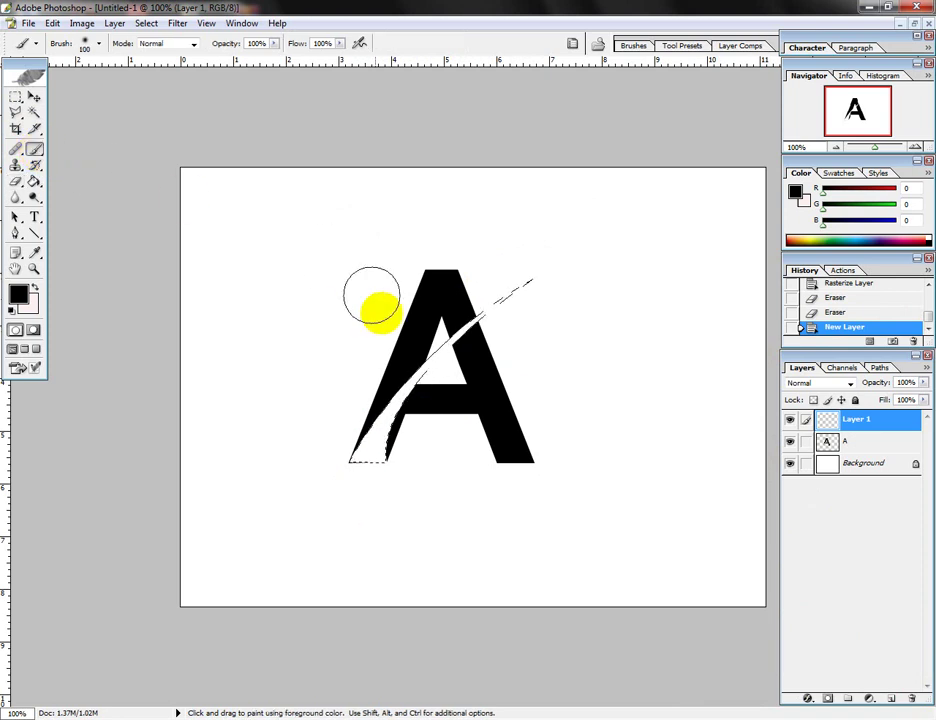
drag(533, 282, 425, 362)
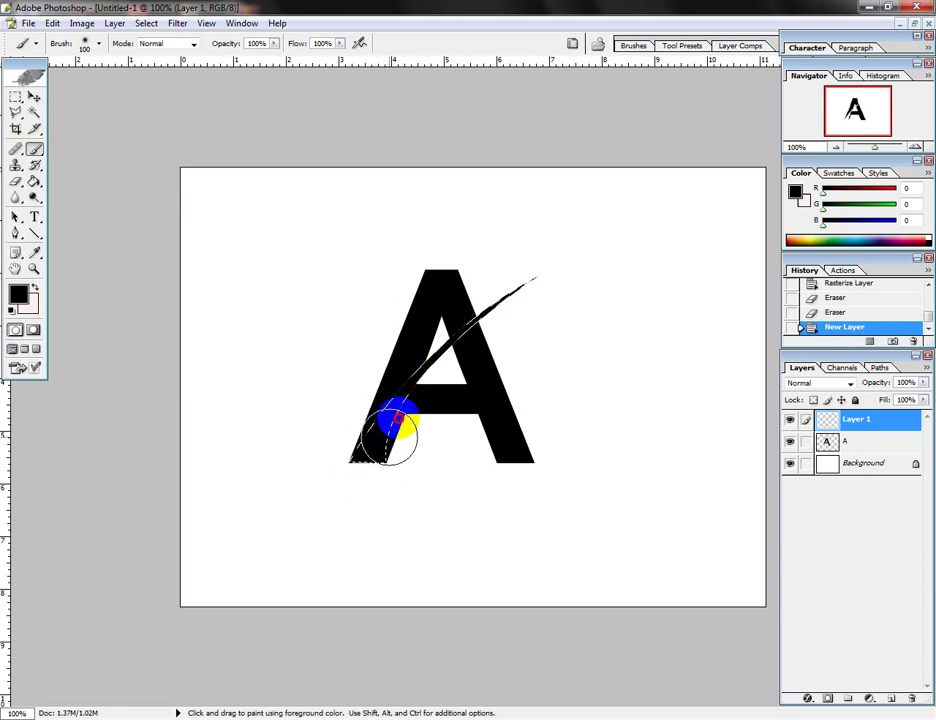
mouse_move(398, 418)
mouse_down()
mouse_move(531, 288)
mouse_move(380, 445)
mouse_move(508, 313)
mouse_move(548, 293)
mouse_move(380, 430)
mouse_move(516, 286)
mouse_move(368, 450)
mouse_up()
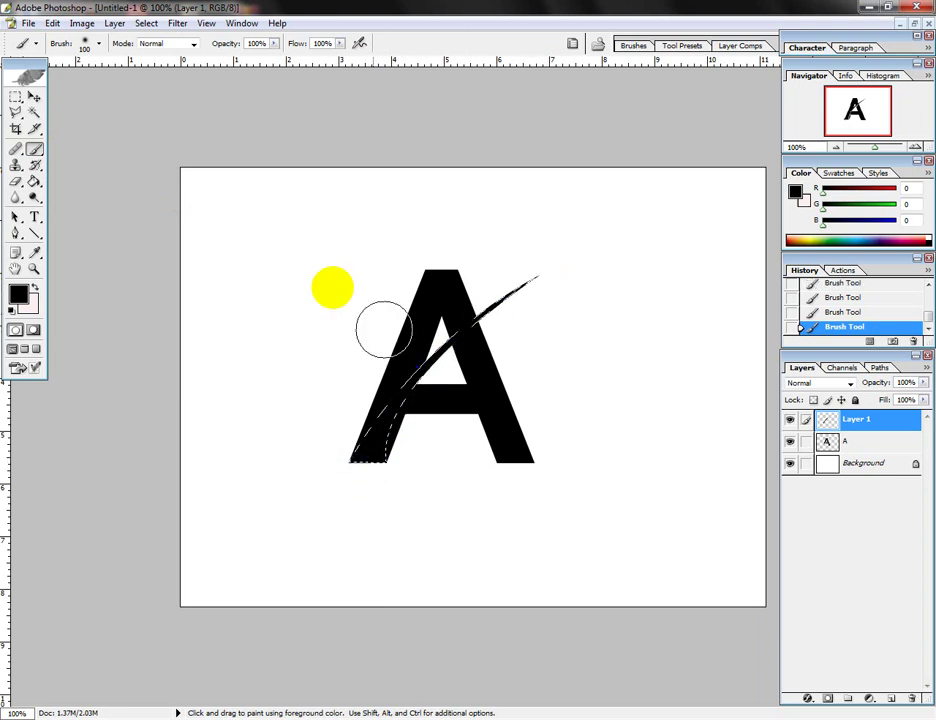
click(34, 97)
key(ctrl+d)
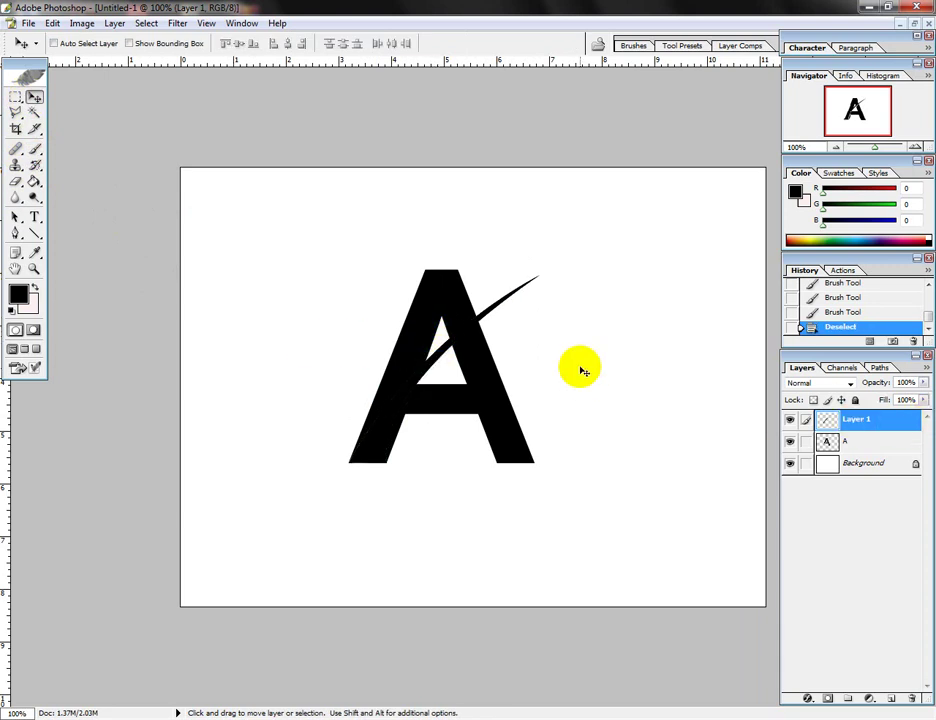
- Free Transform the swoosh: rotate about 3° clockwise and stretch it slightly taller
key(ctrl+t)
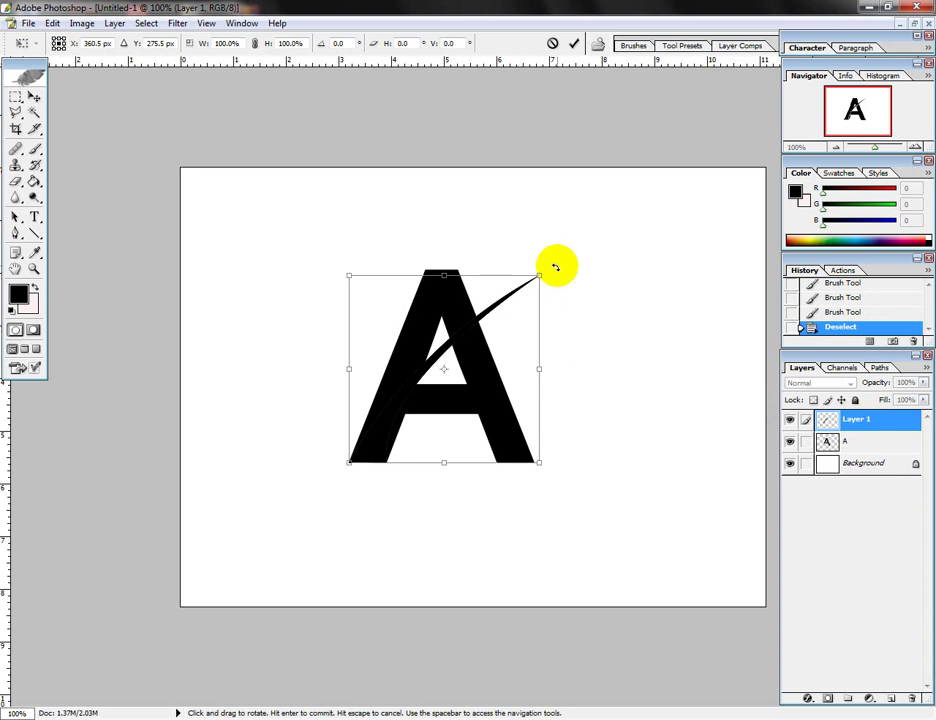
drag(557, 266, 560, 272)
drag(437, 353, 448, 364)
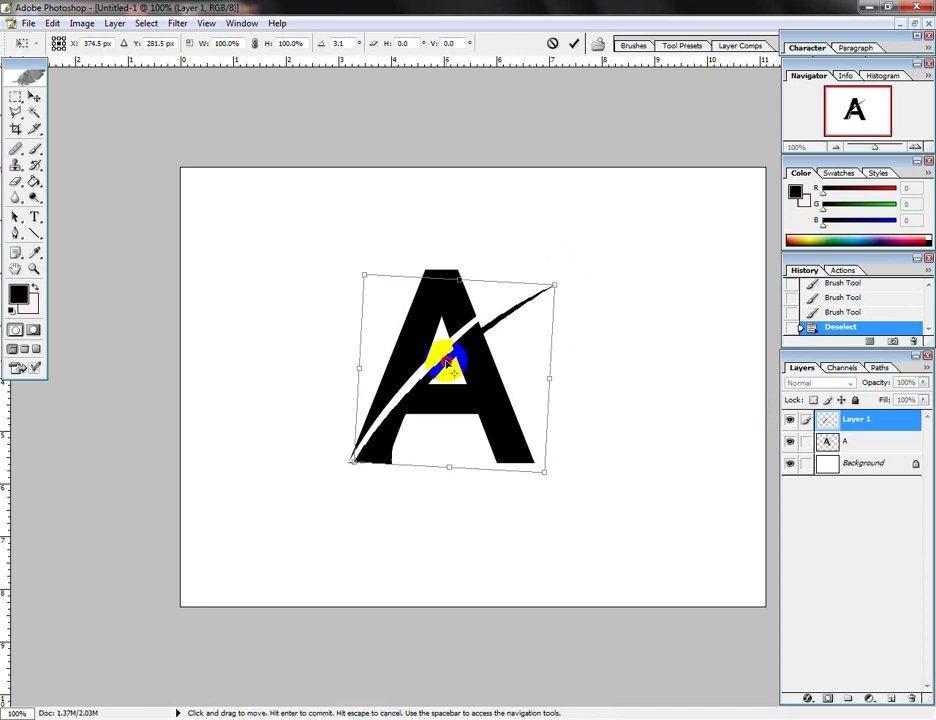
drag(556, 284, 548, 276)
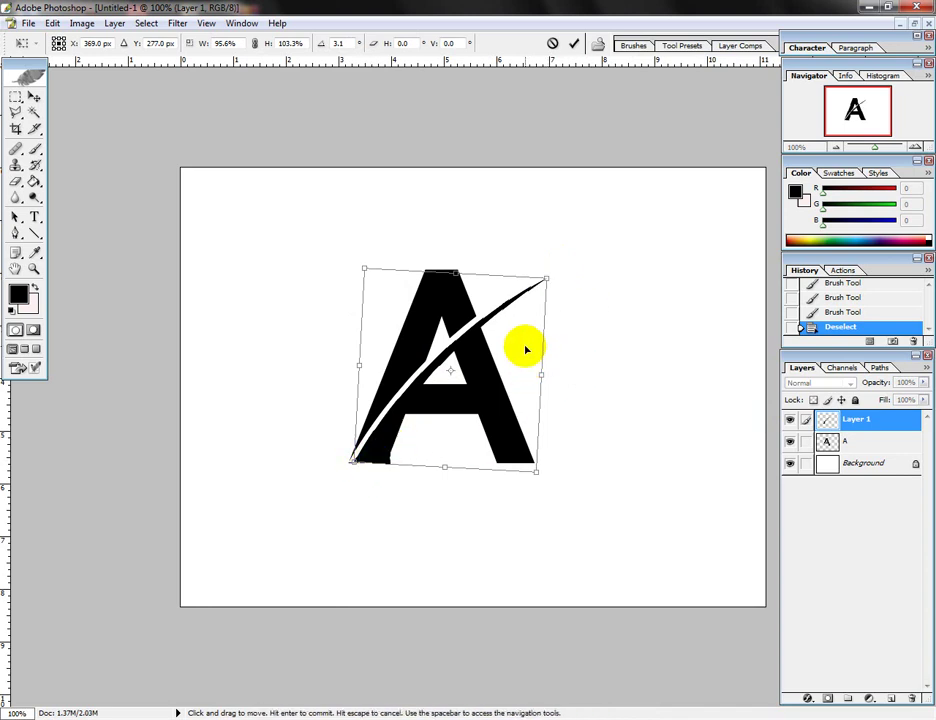
key(Return)
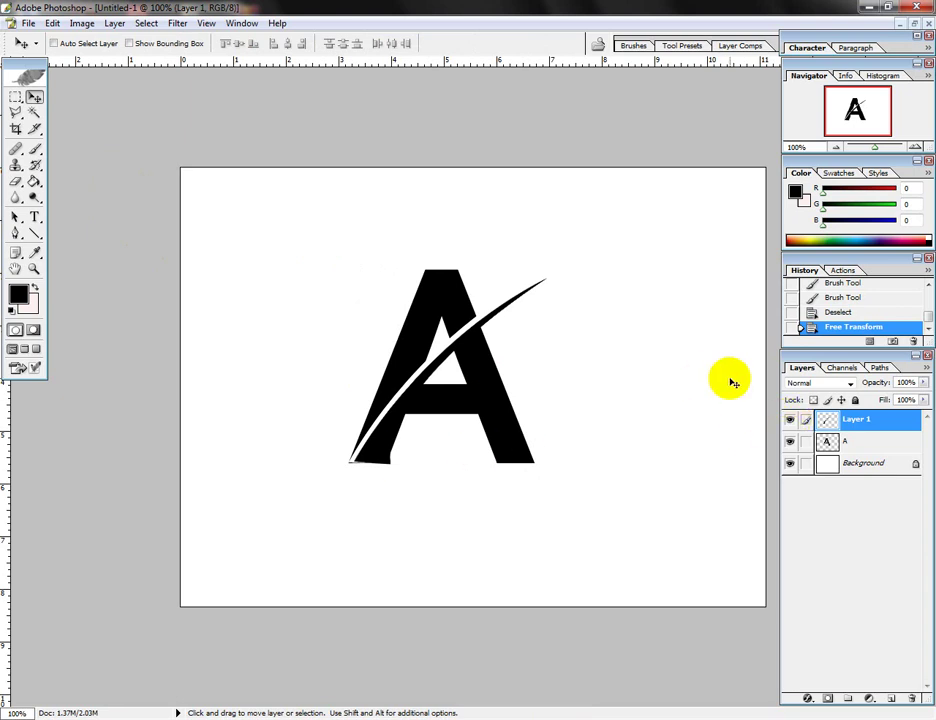
- Hide the swoosh layer and dismiss the hidden-layer eraser warning
click(356, 465)
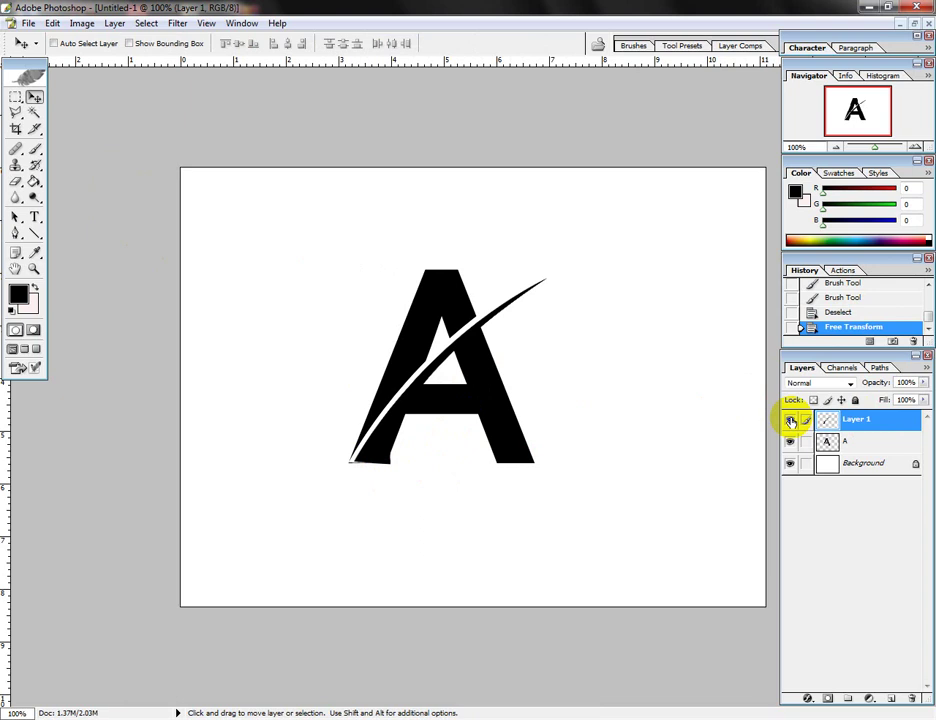
click(790, 422)
click(15, 183)
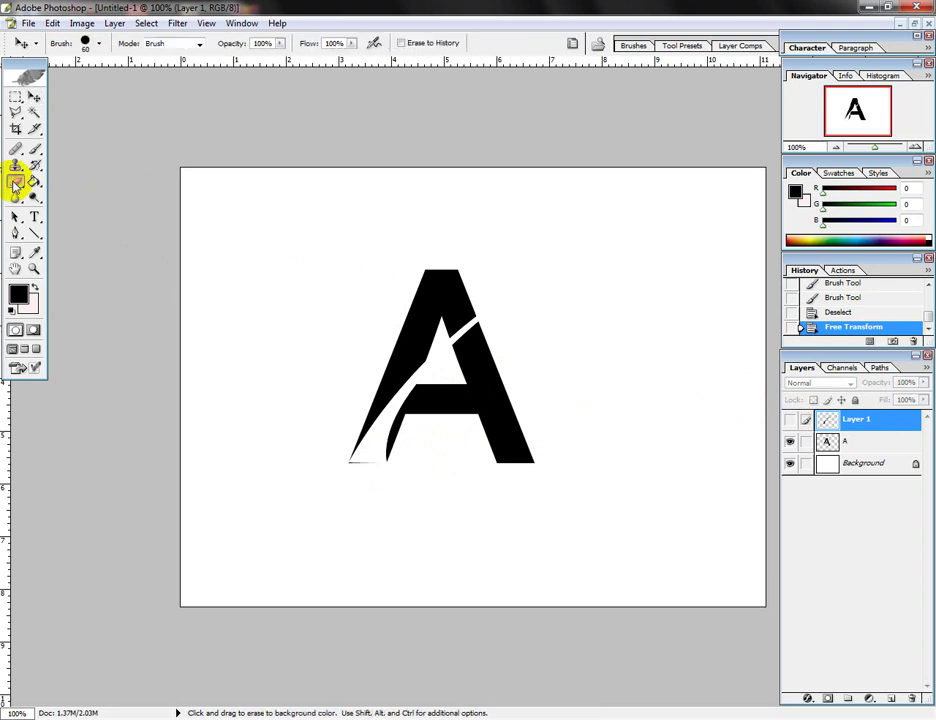
click(355, 462)
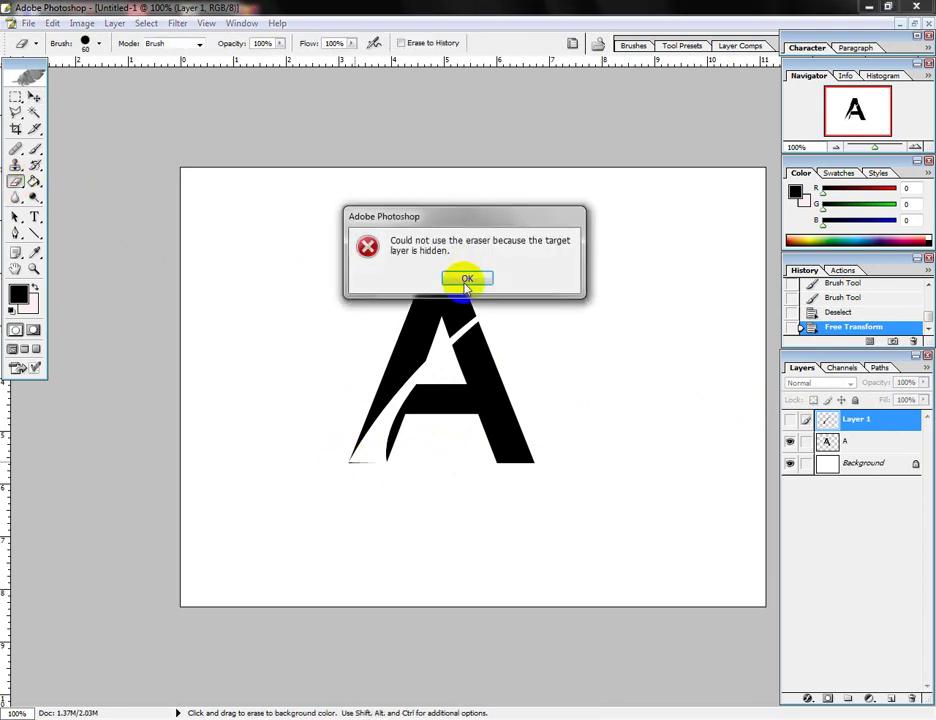
click(466, 279)
- Erase the sliver at the A layer's lower-left tip and unhide Layer 1
click(862, 441)
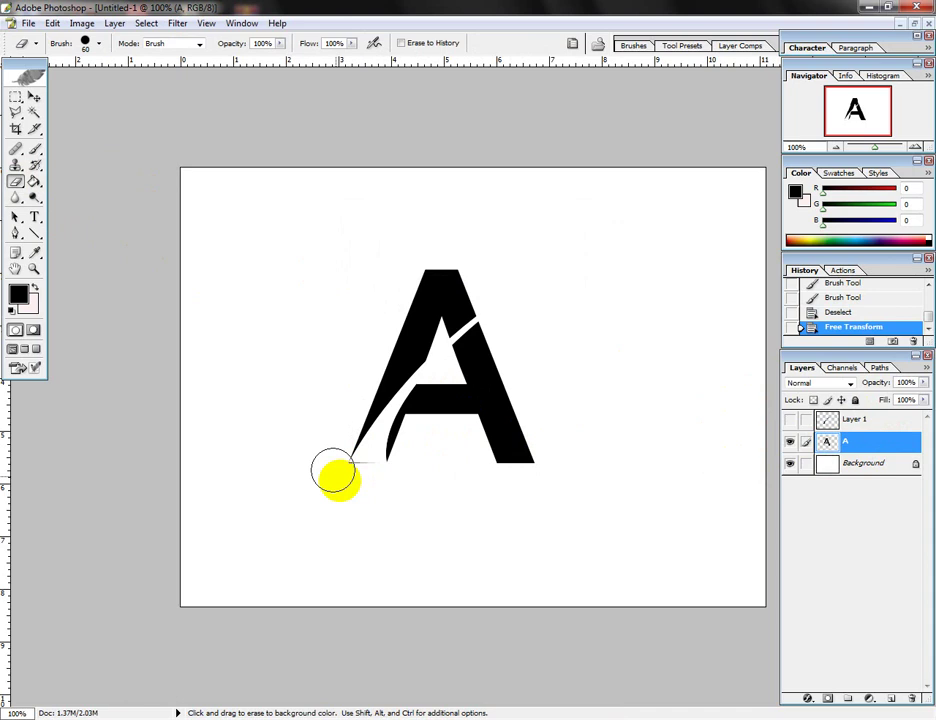
drag(333, 470, 359, 484)
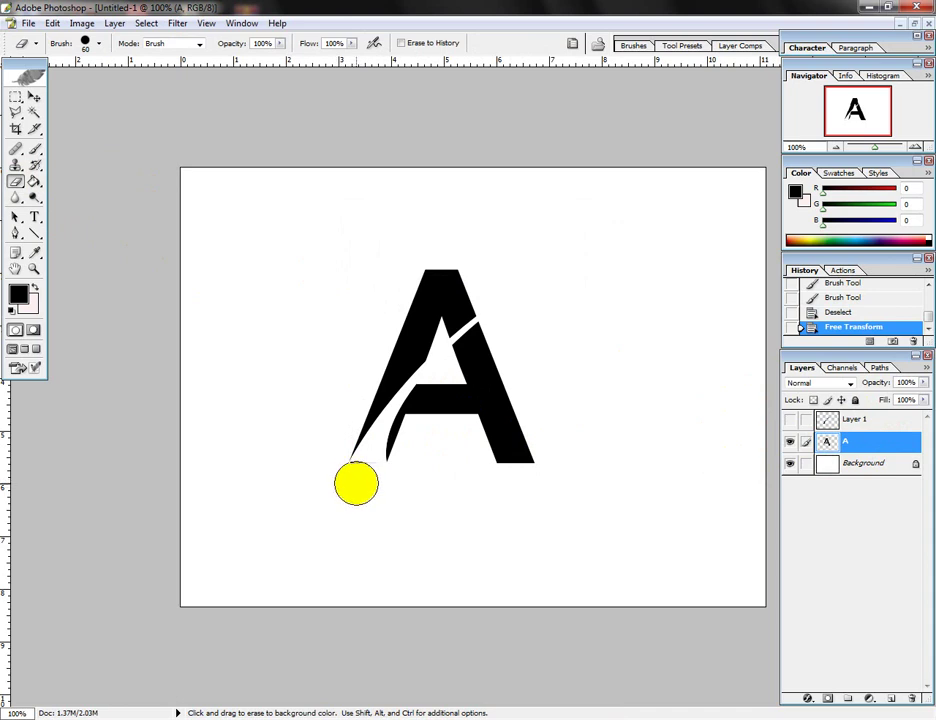
drag(356, 484, 359, 489)
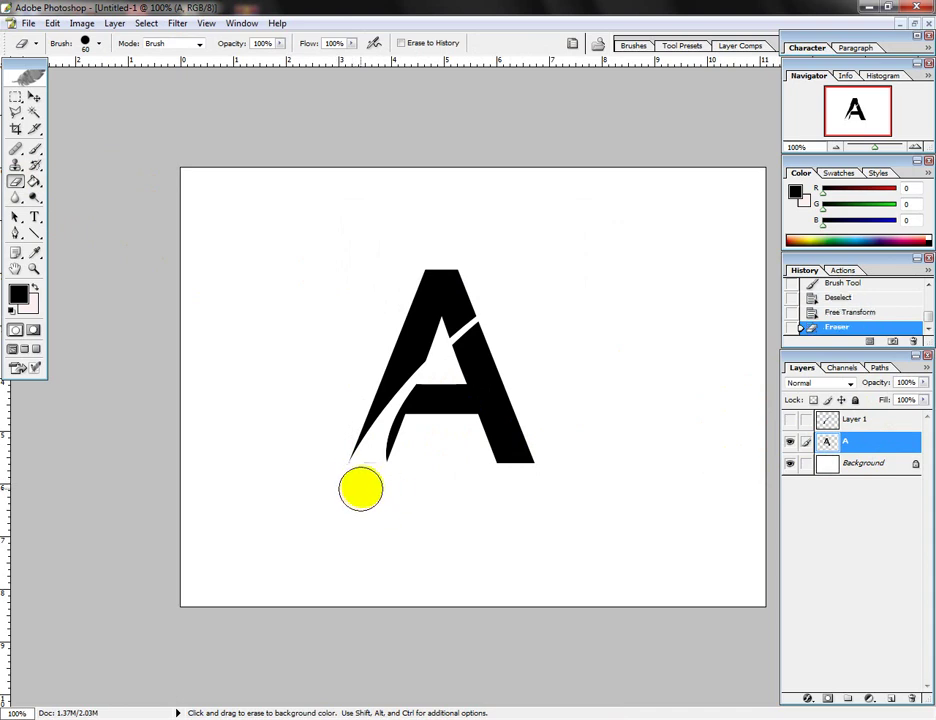
click(35, 97)
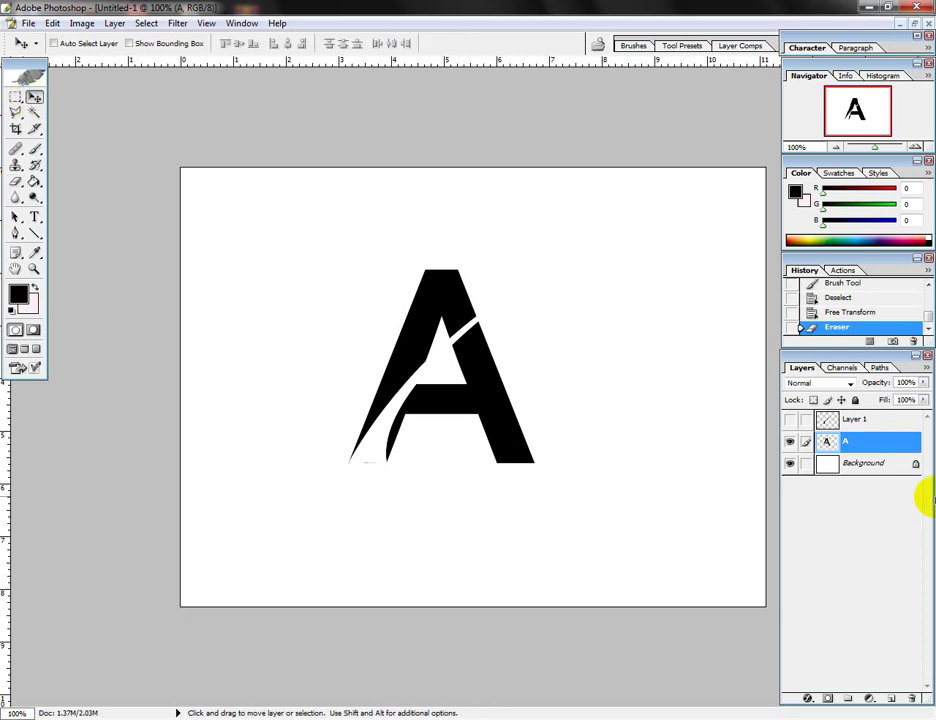
click(789, 420)
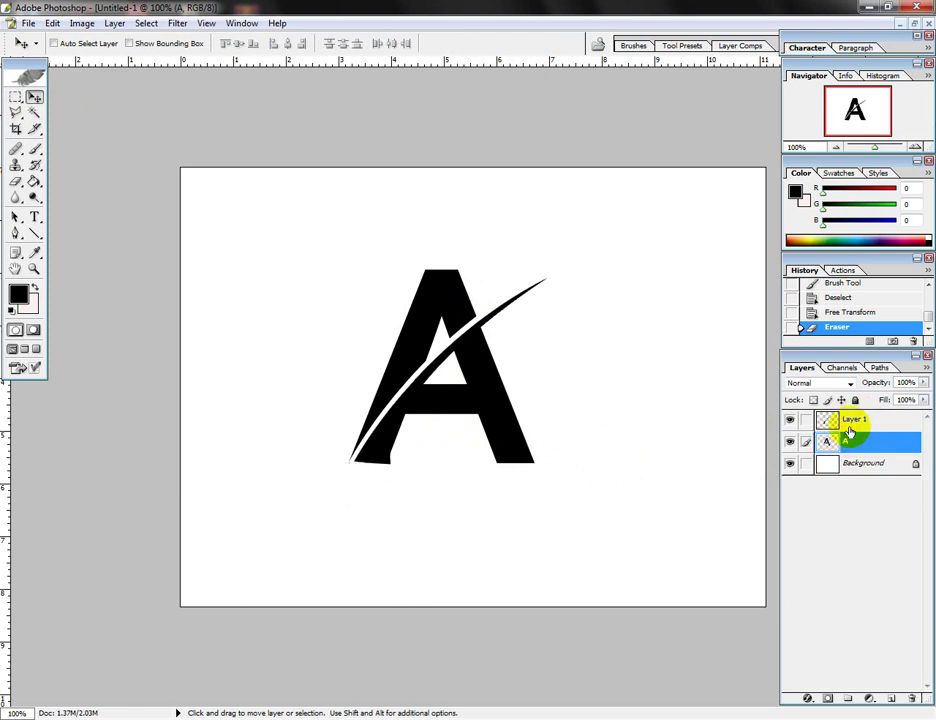
- Merge the swoosh into the A layer, nudge the logo down-right, and load its outline as a selection
click(851, 421)
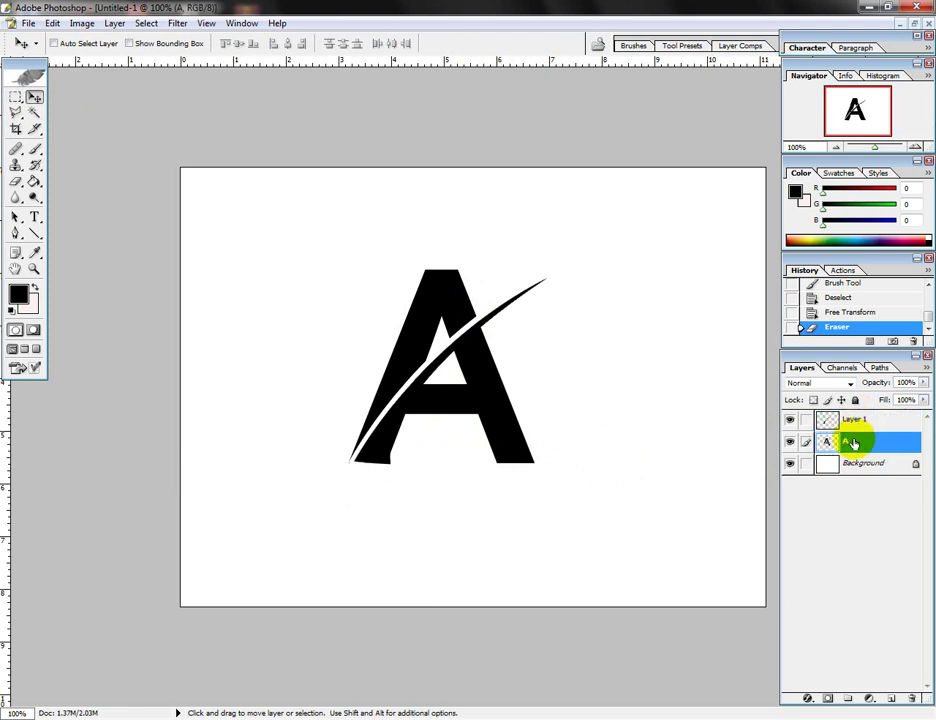
click(851, 421)
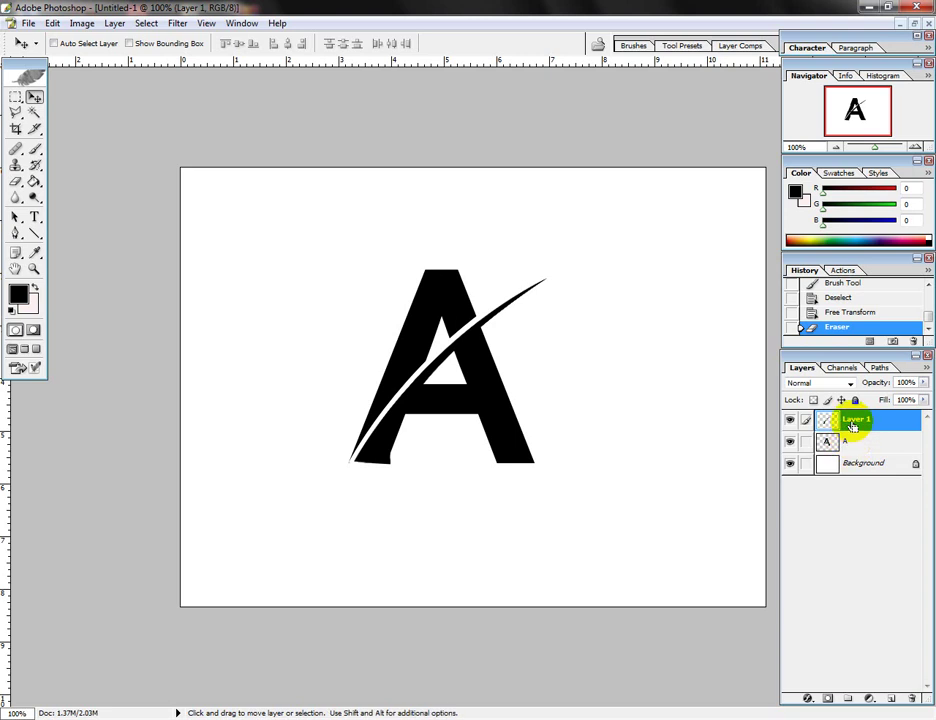
key(ctrl+e)
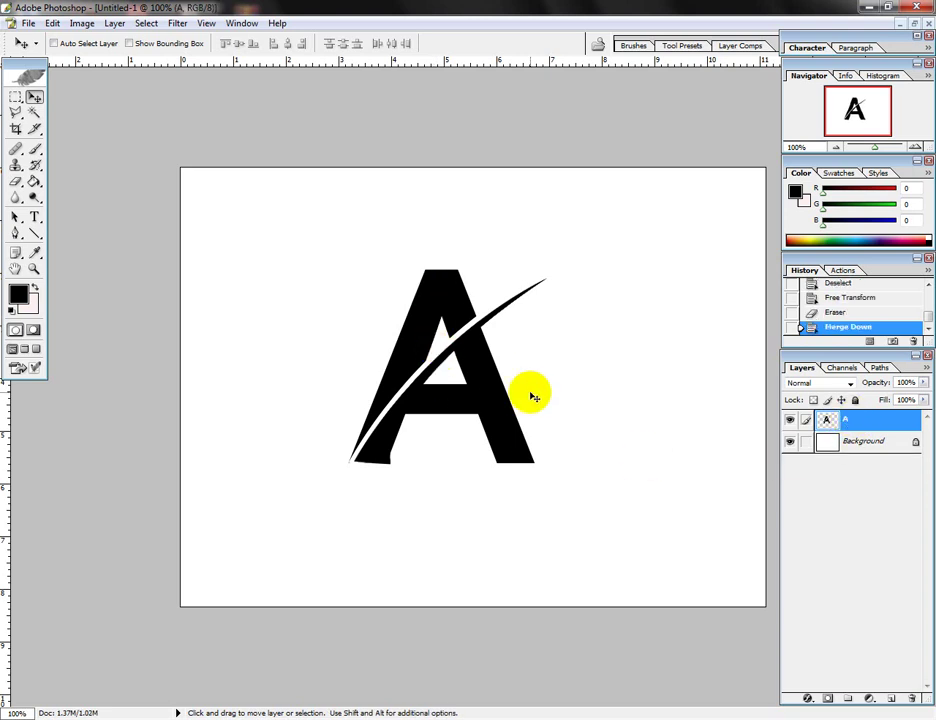
mouse_move(440, 363)
mouse_down()
mouse_move(483, 432)
mouse_move(457, 364)
mouse_up()
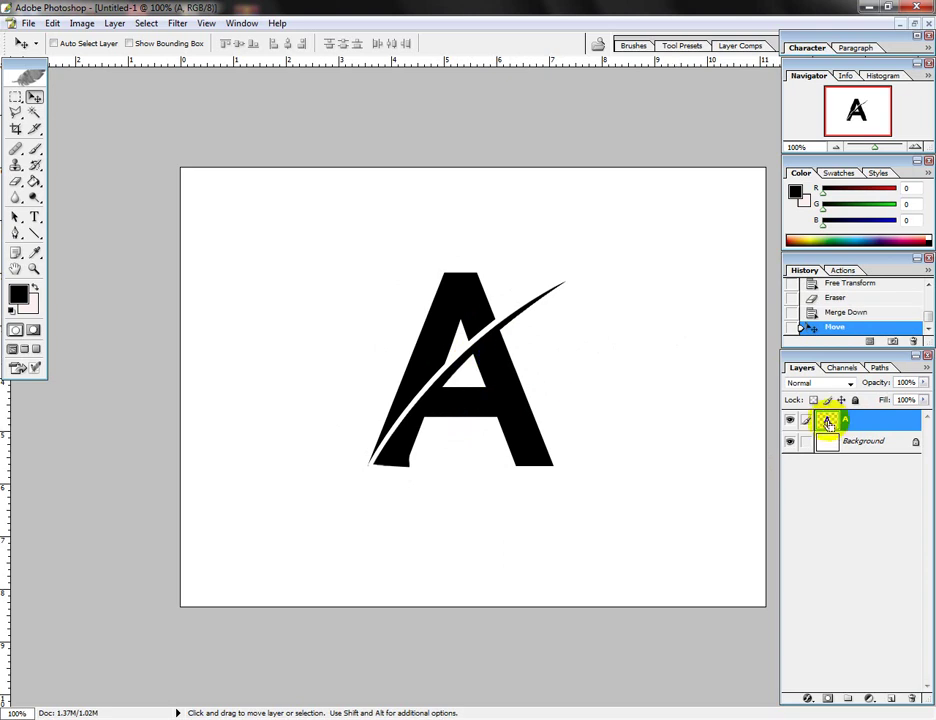
ctrl+click(828, 422)
- Set the foreground colour to dark maroon hex 730331 in the Color Picker
click(19, 303)
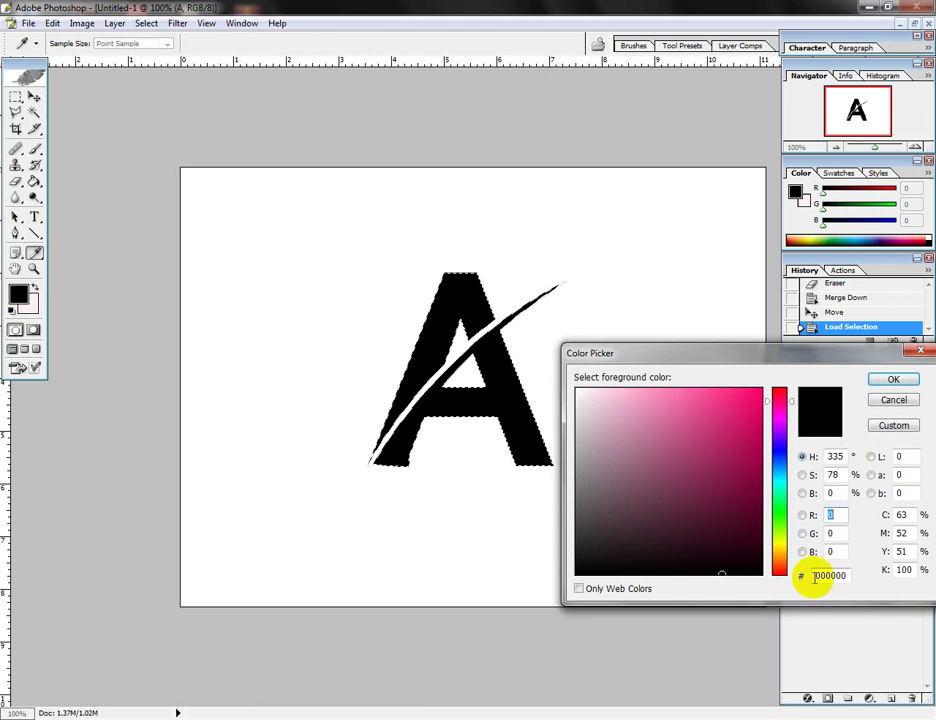
click(726, 409)
click(738, 461)
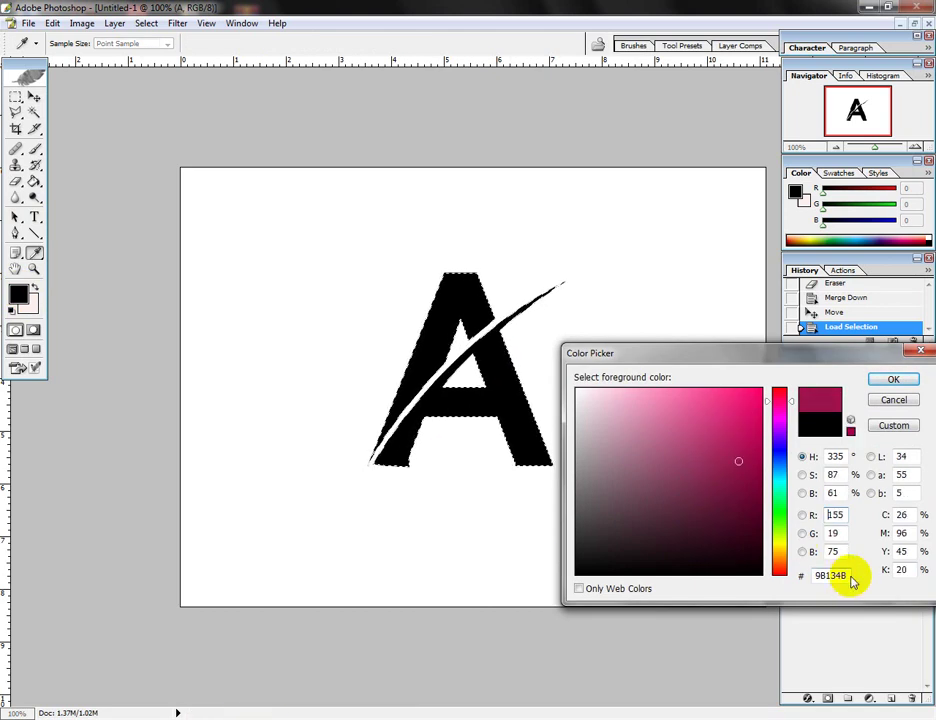
drag(843, 576, 808, 577)
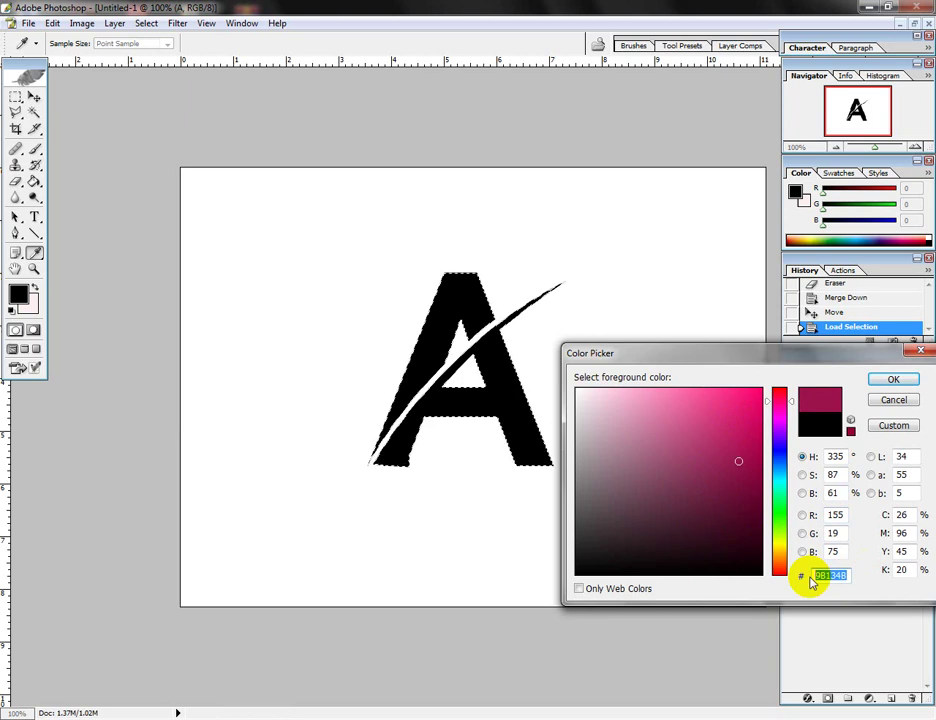
text(7)
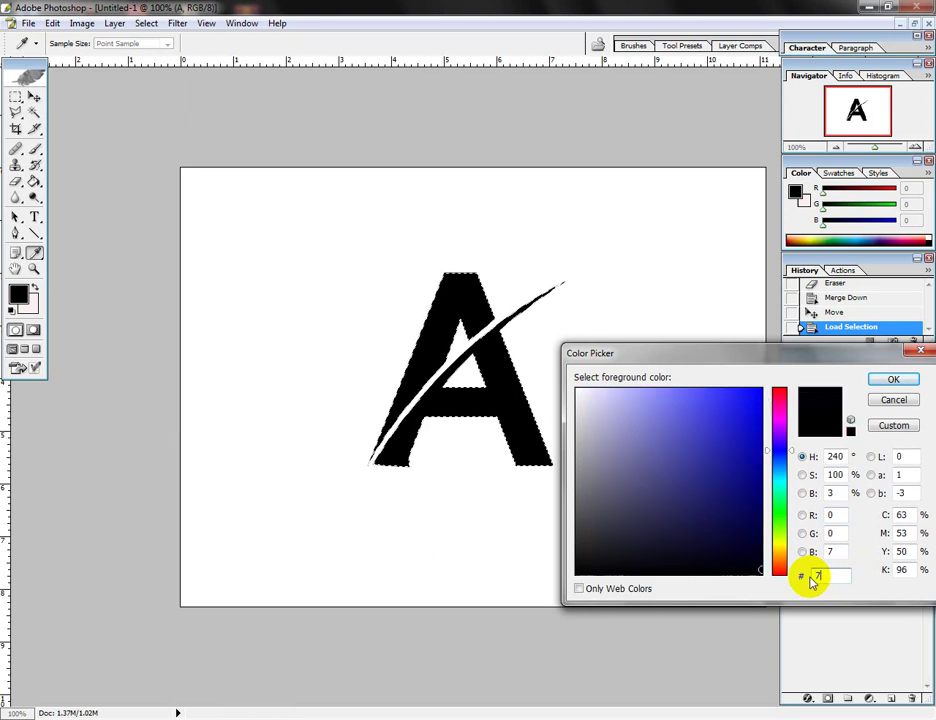
text(30)
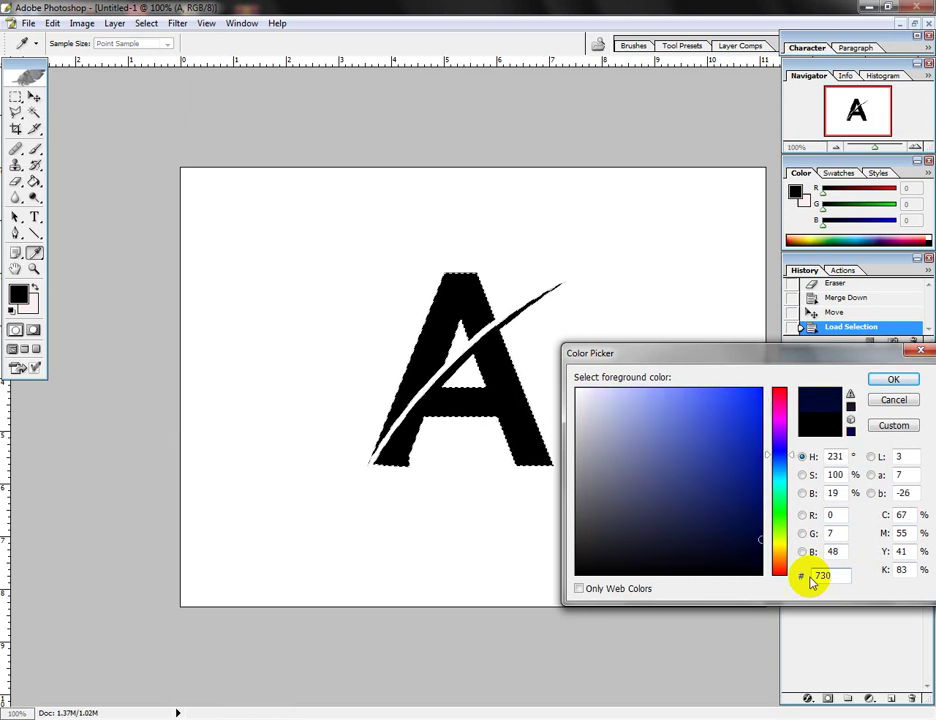
text(33)
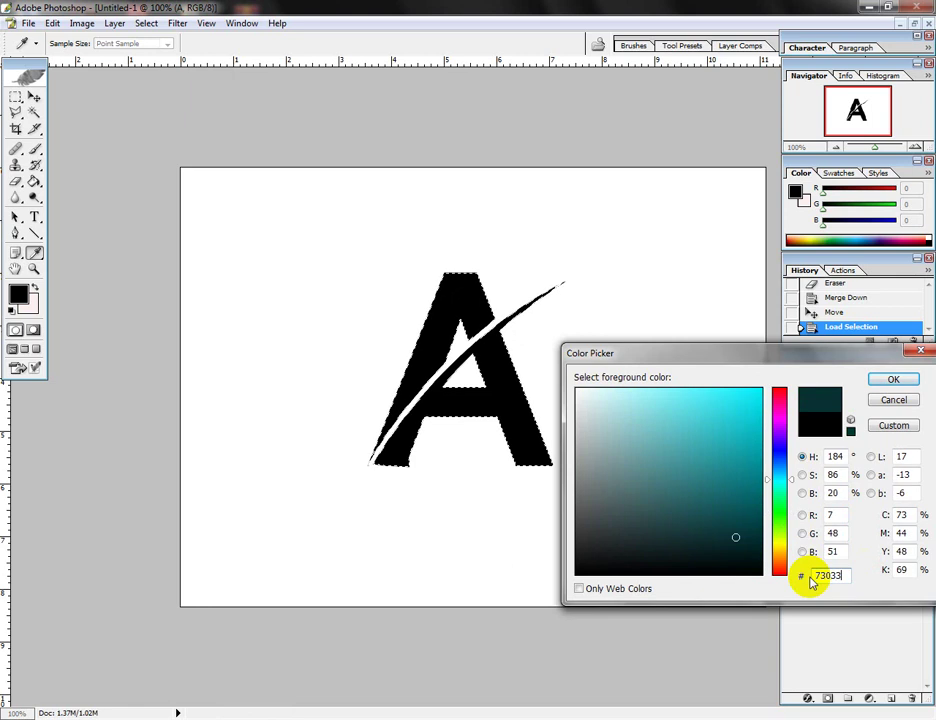
text(1)
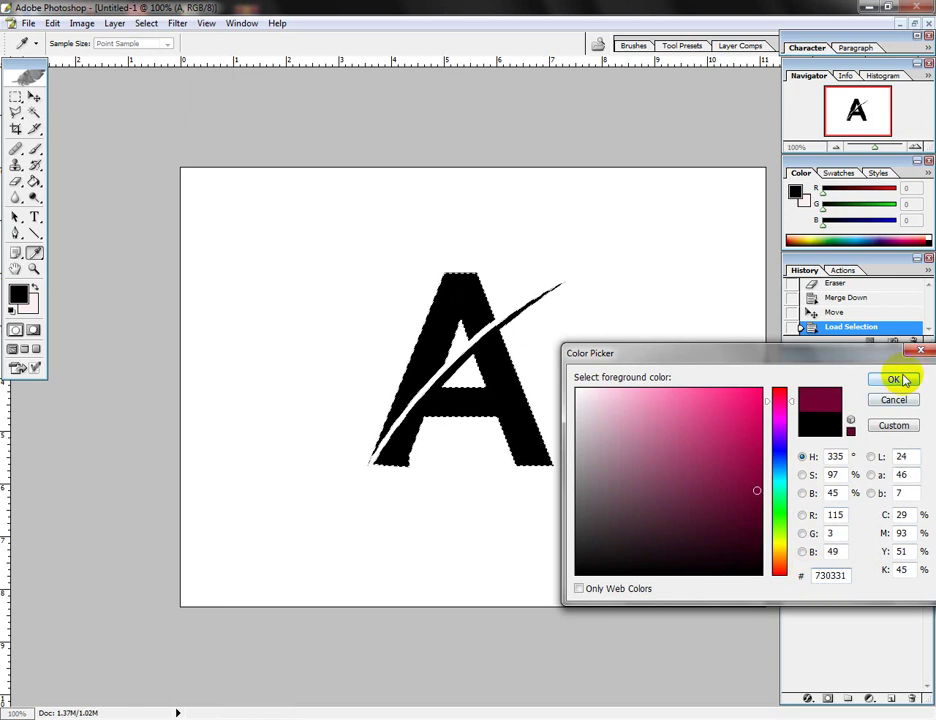
- Brush-paint the A and swoosh maroon 730331 inside the selection, then deselect
click(899, 378)
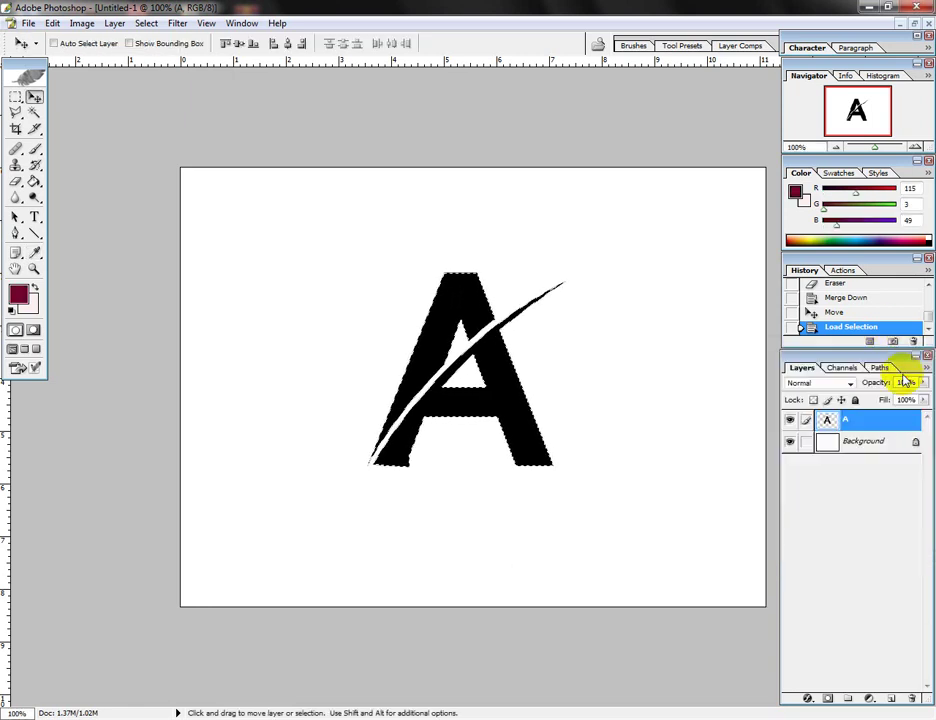
click(35, 150)
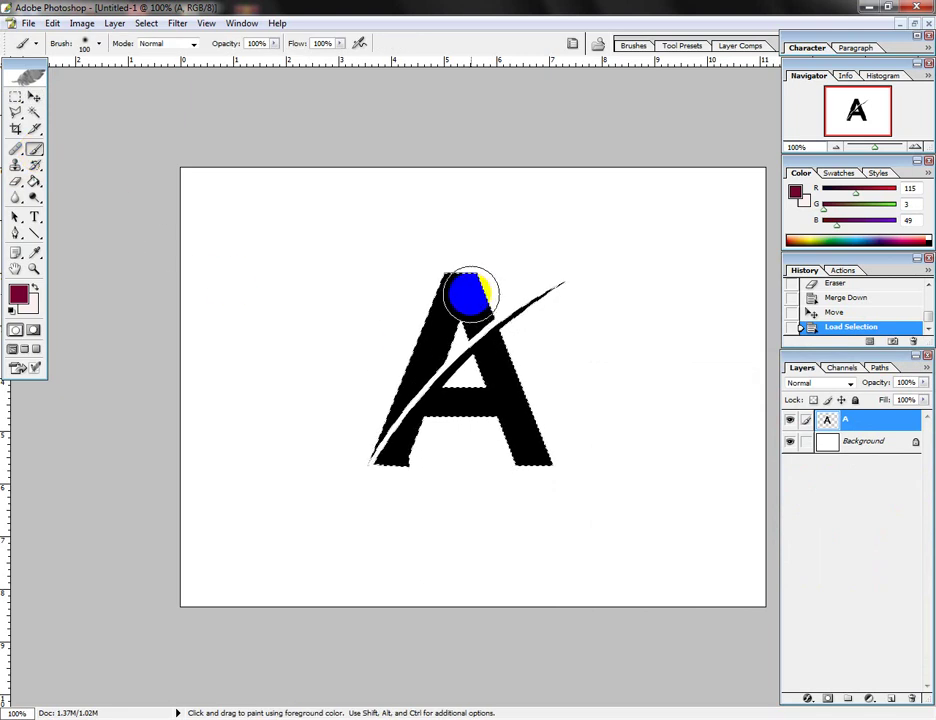
drag(447, 281, 497, 404)
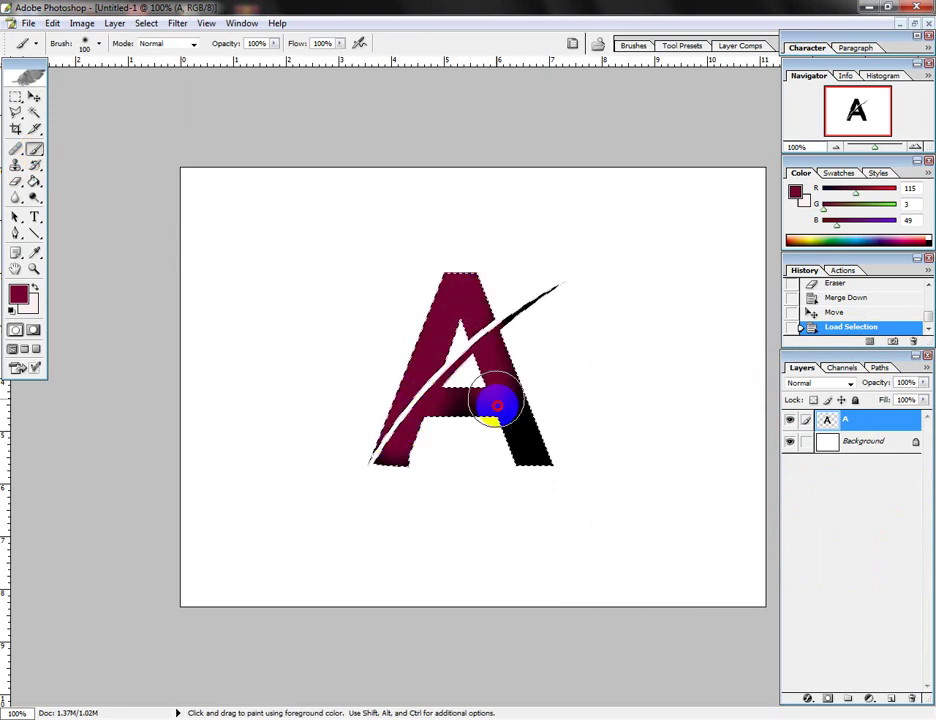
drag(524, 319, 374, 460)
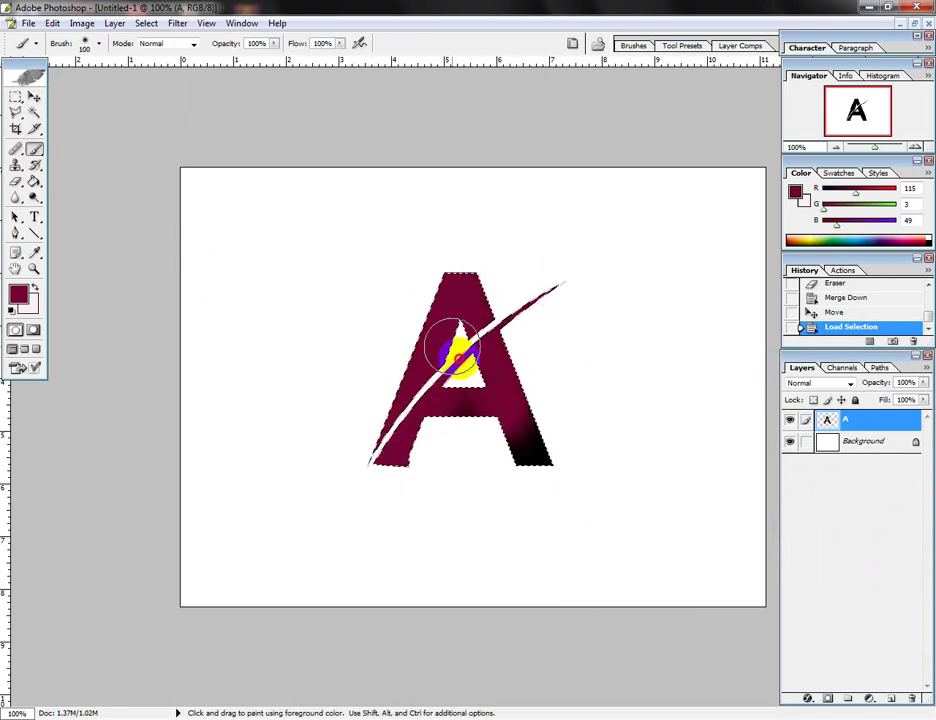
mouse_move(520, 435)
mouse_down()
mouse_move(547, 478)
mouse_move(537, 320)
mouse_move(386, 435)
mouse_move(423, 342)
mouse_move(512, 428)
mouse_up()
mouse_move(493, 299)
mouse_down()
mouse_move(560, 280)
mouse_move(433, 386)
mouse_move(381, 478)
mouse_move(474, 271)
mouse_move(531, 447)
mouse_move(522, 382)
mouse_move(405, 457)
mouse_move(428, 272)
mouse_move(560, 163)
mouse_up()
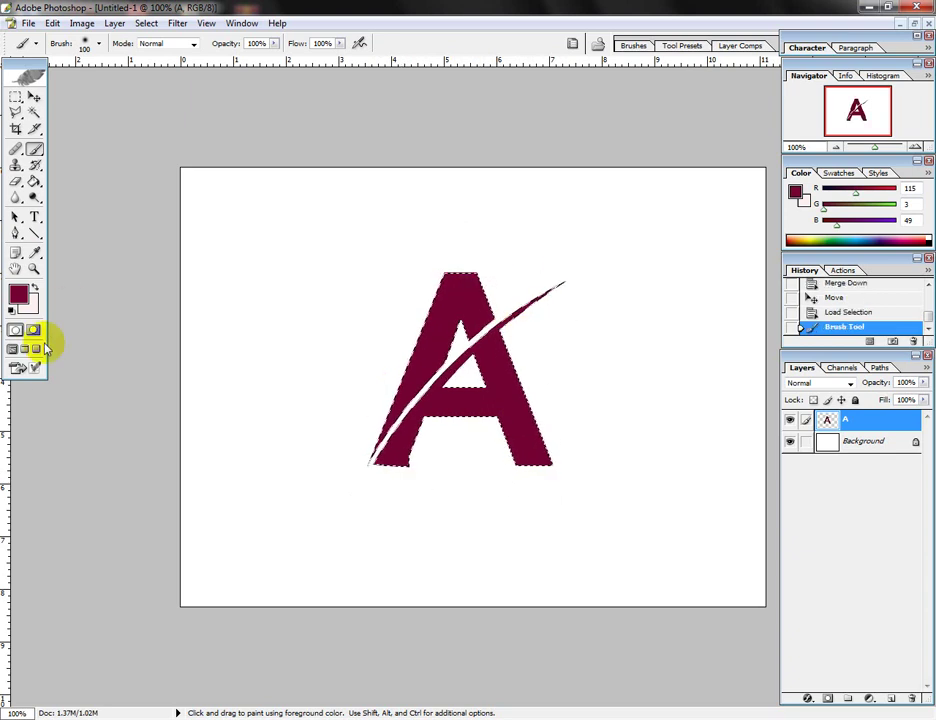
click(33, 96)
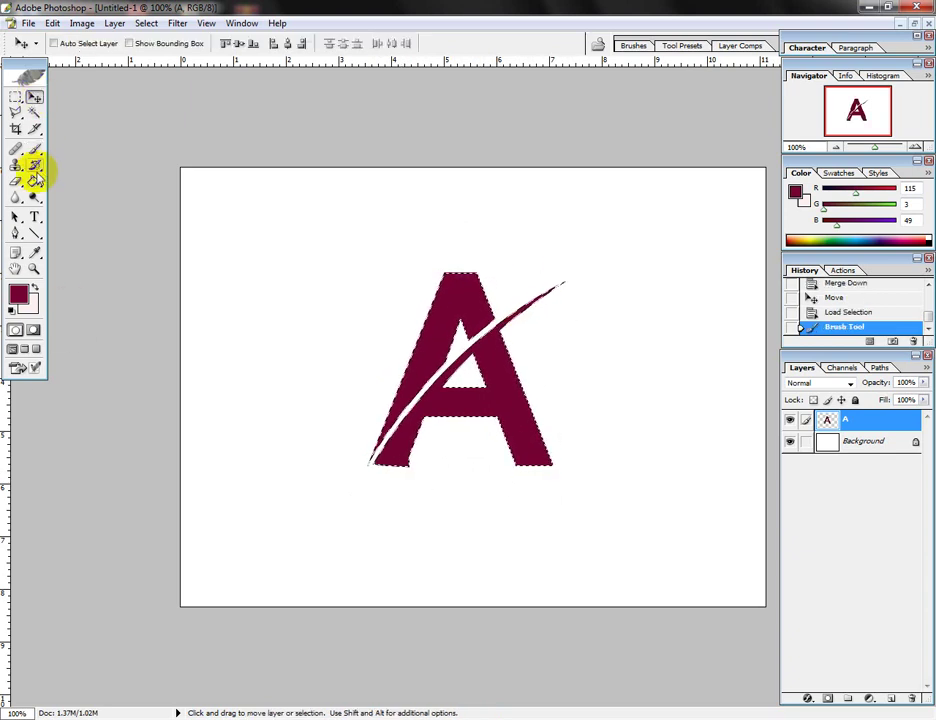
key(ctrl+d)
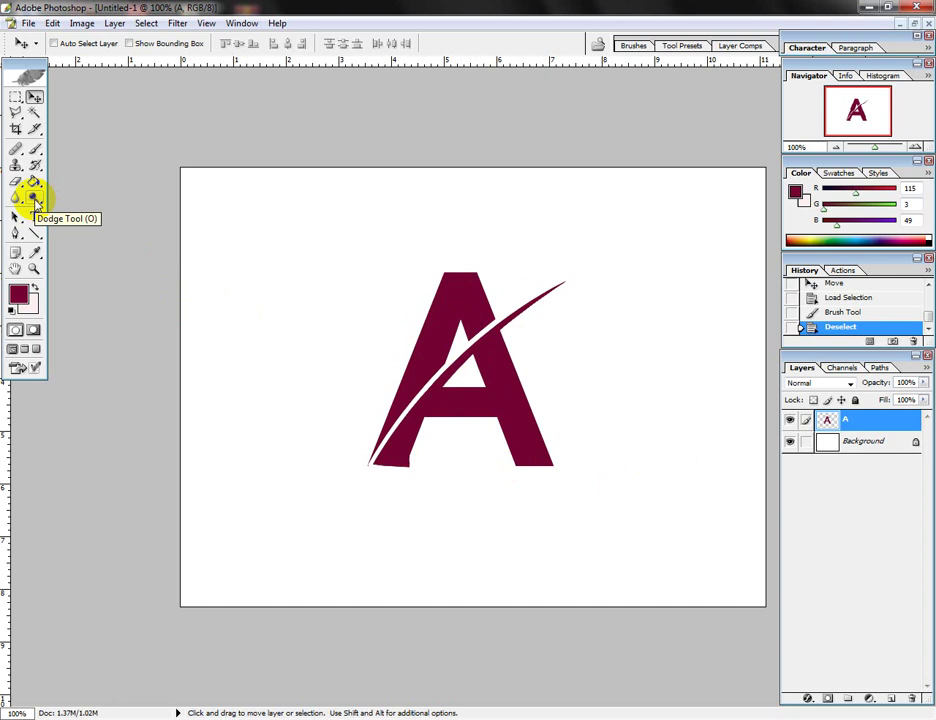
- Dodge the top, crossbar and left leg of the A with a 125 px brush
click(35, 201)
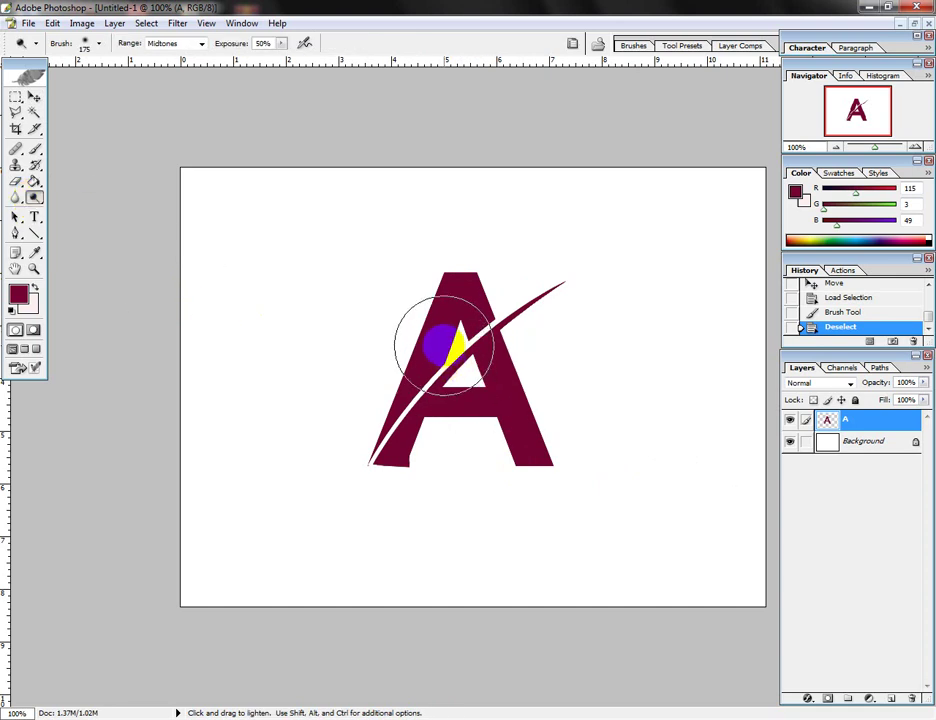
key(bracketleft)
key(bracketleft)
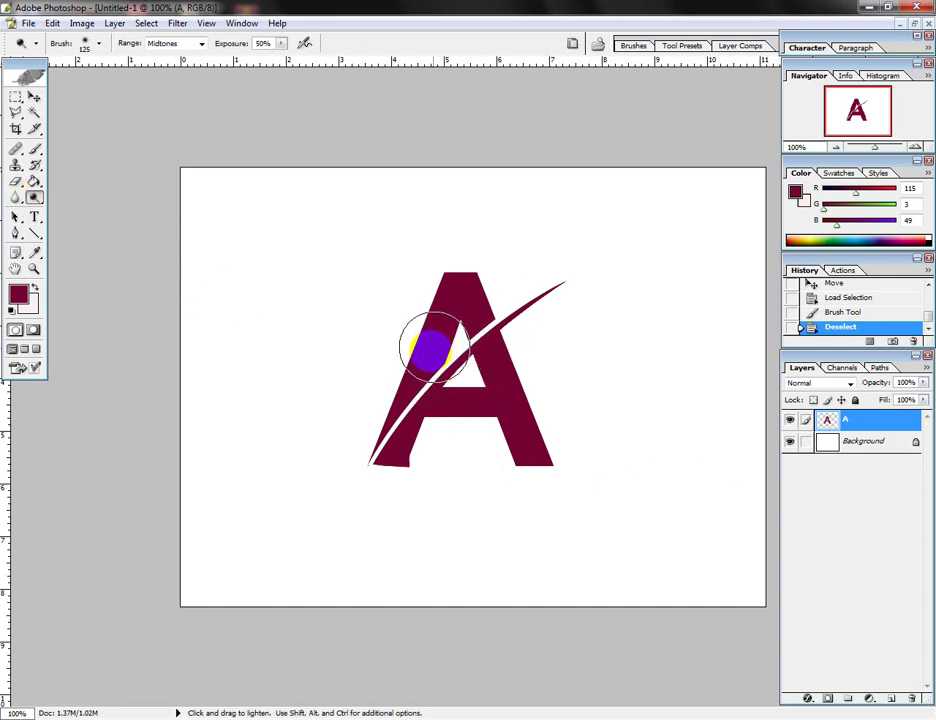
mouse_move(433, 347)
mouse_down()
mouse_move(455, 372)
mouse_move(397, 370)
mouse_move(464, 339)
mouse_up()
mouse_move(500, 328)
mouse_down()
mouse_move(516, 313)
mouse_move(464, 372)
mouse_move(416, 355)
mouse_move(497, 330)
mouse_move(495, 345)
mouse_move(408, 385)
mouse_move(501, 338)
mouse_move(446, 323)
mouse_move(464, 293)
mouse_move(497, 372)
mouse_move(439, 397)
mouse_move(450, 333)
mouse_up()
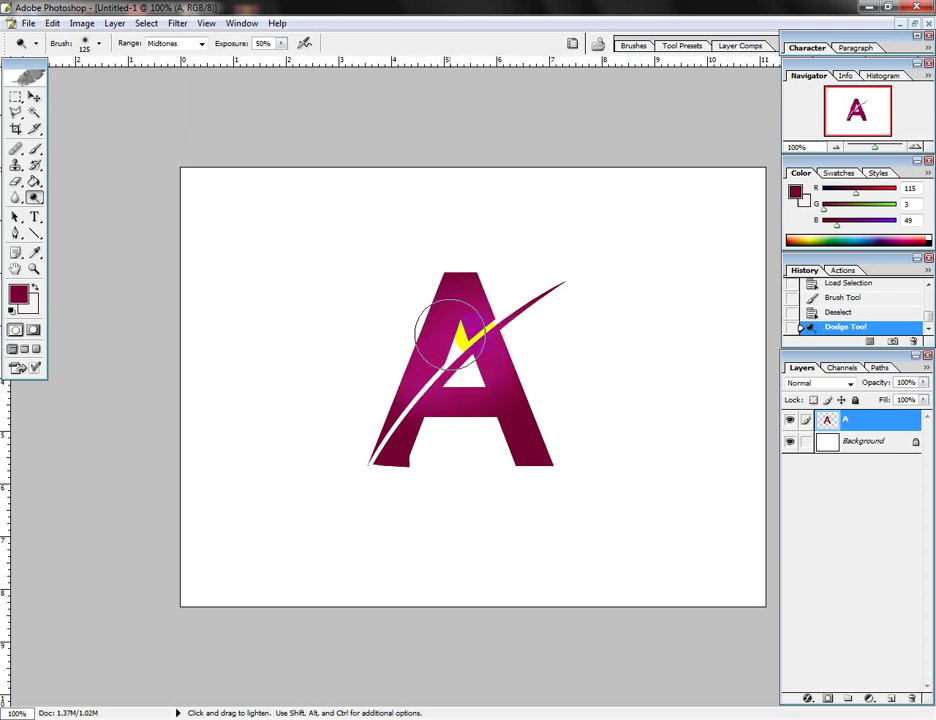
click(34, 98)
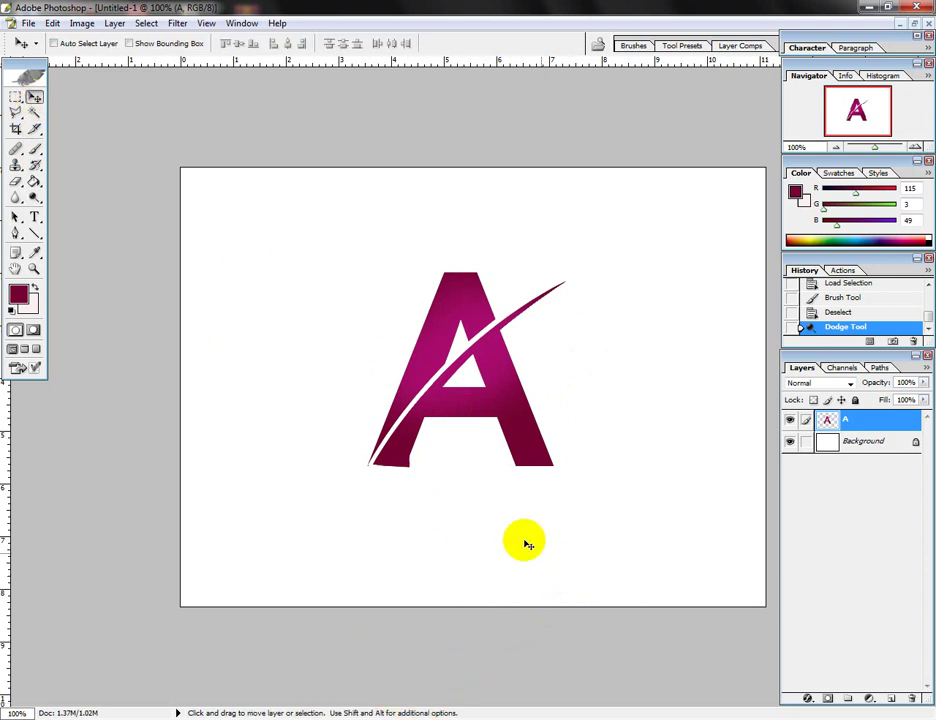
- Convert the Background layer into Layer 0 through the New Layer dialog
click(520, 426)
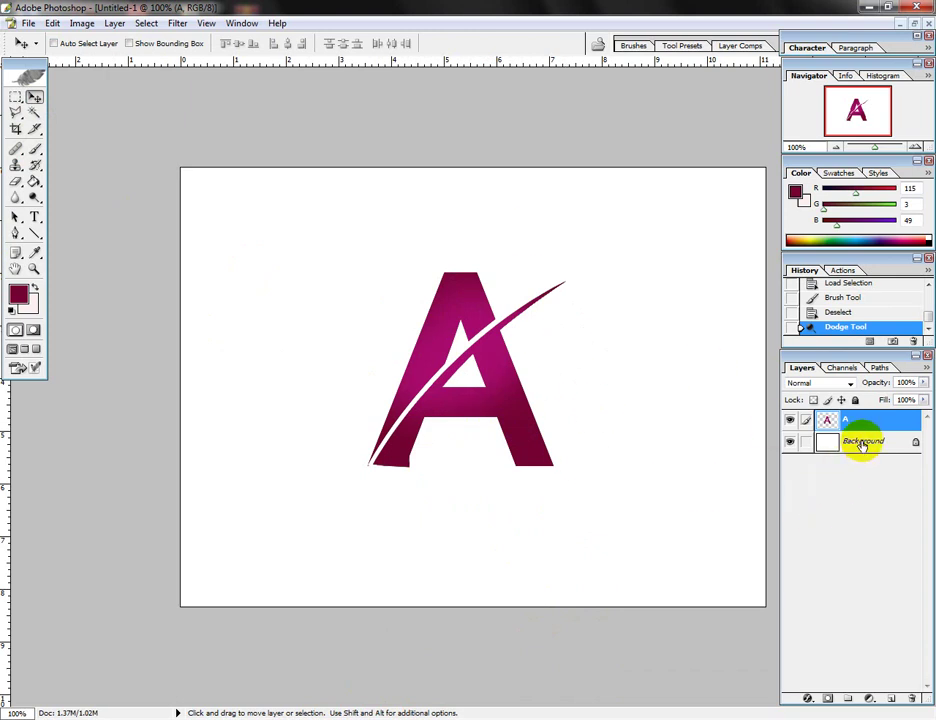
double_click(862, 442)
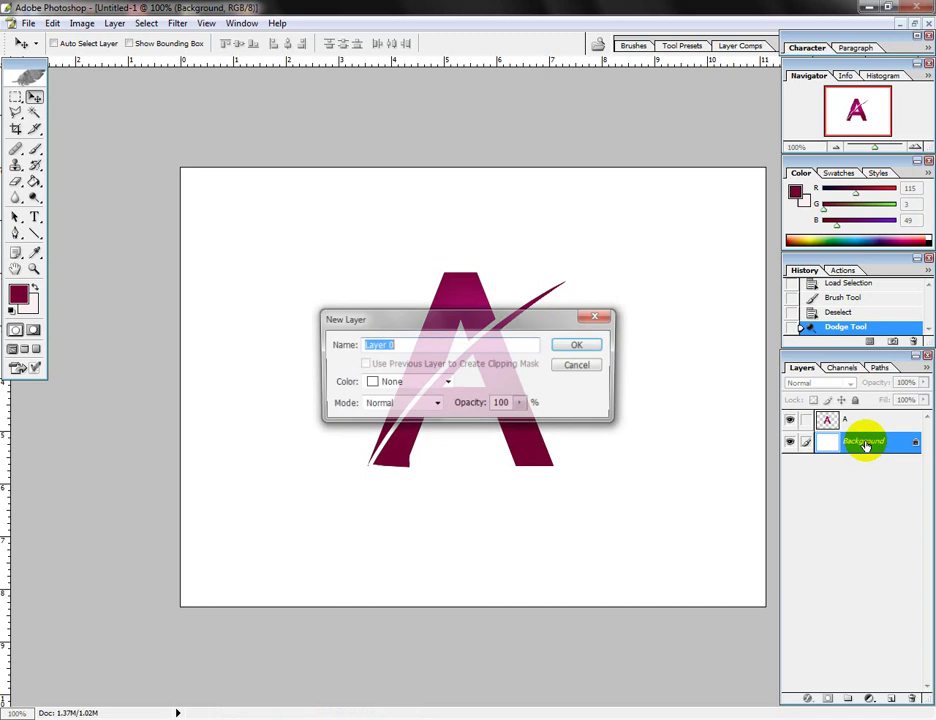
click(580, 346)
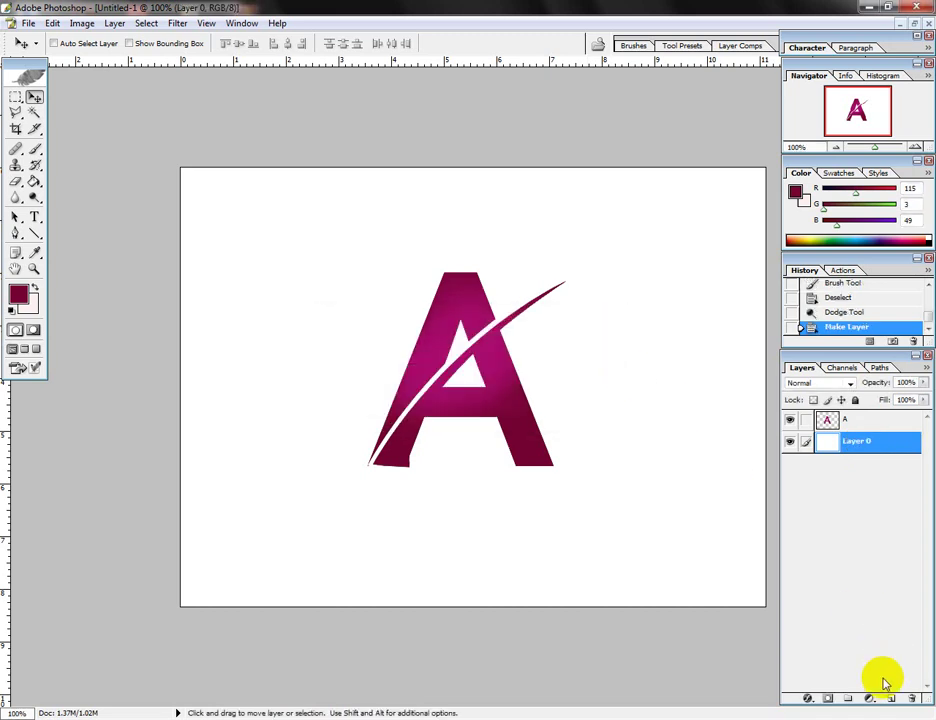
- Add a Gradient Overlay to Layer 0 with lowered opacity and 150% scale
double_click(892, 446)
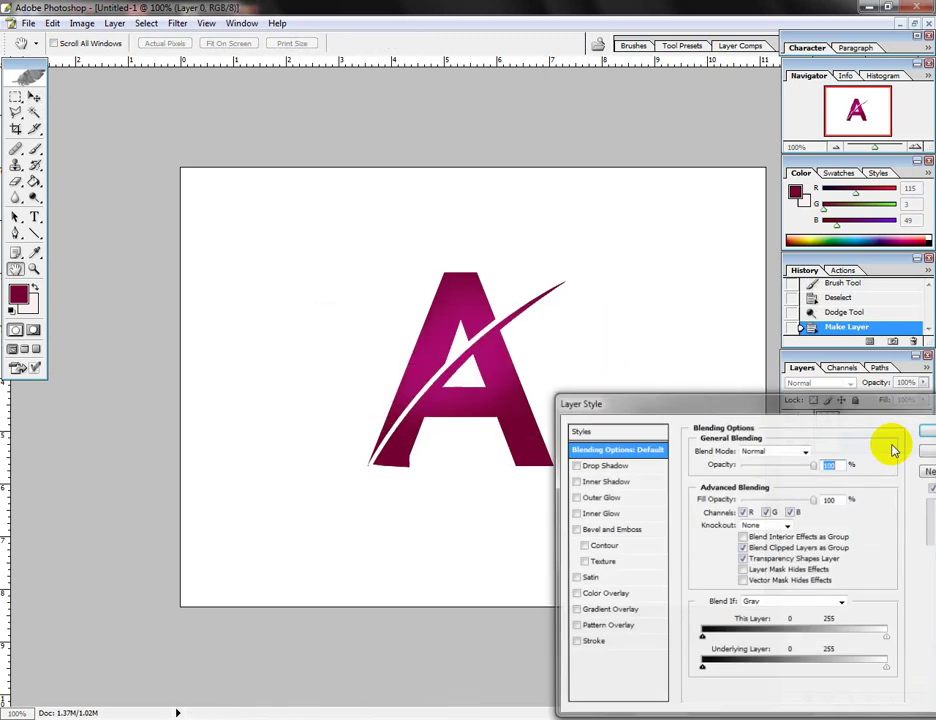
drag(768, 345, 760, 158)
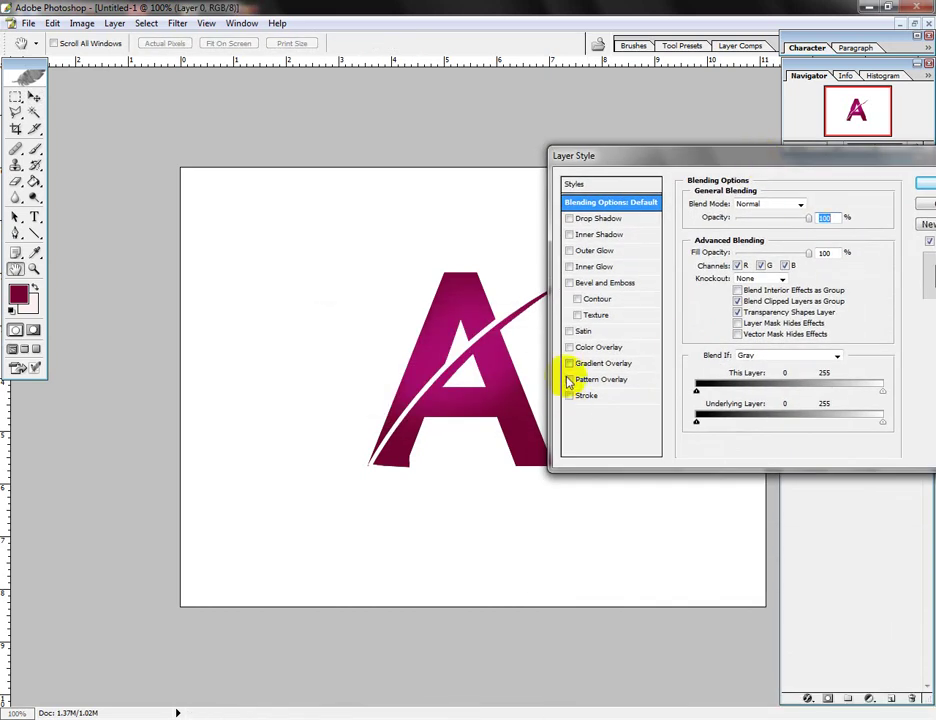
click(569, 364)
click(604, 365)
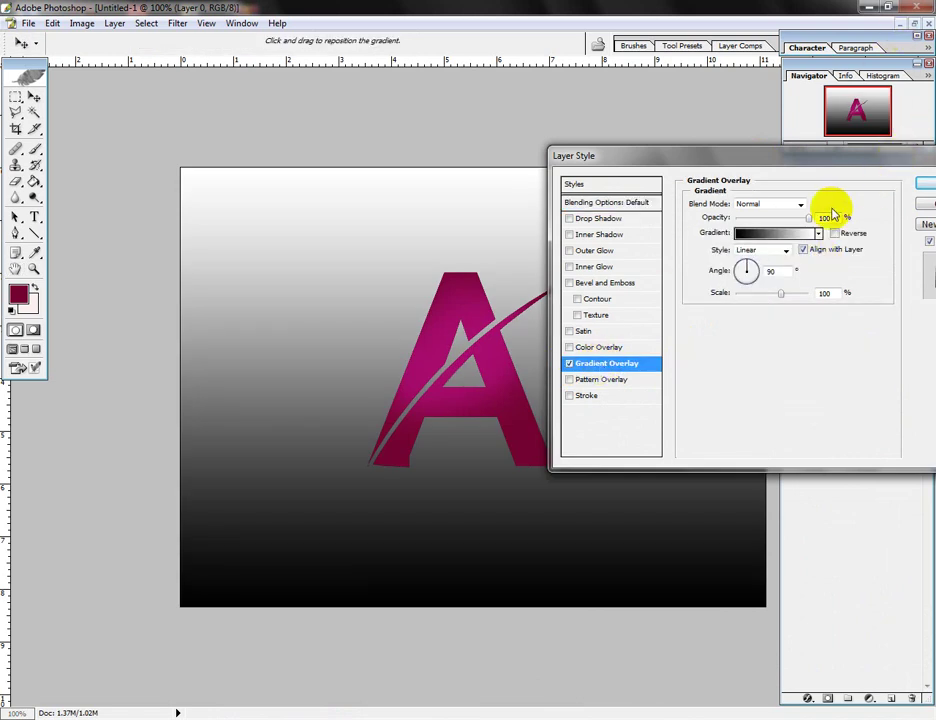
drag(811, 221, 750, 218)
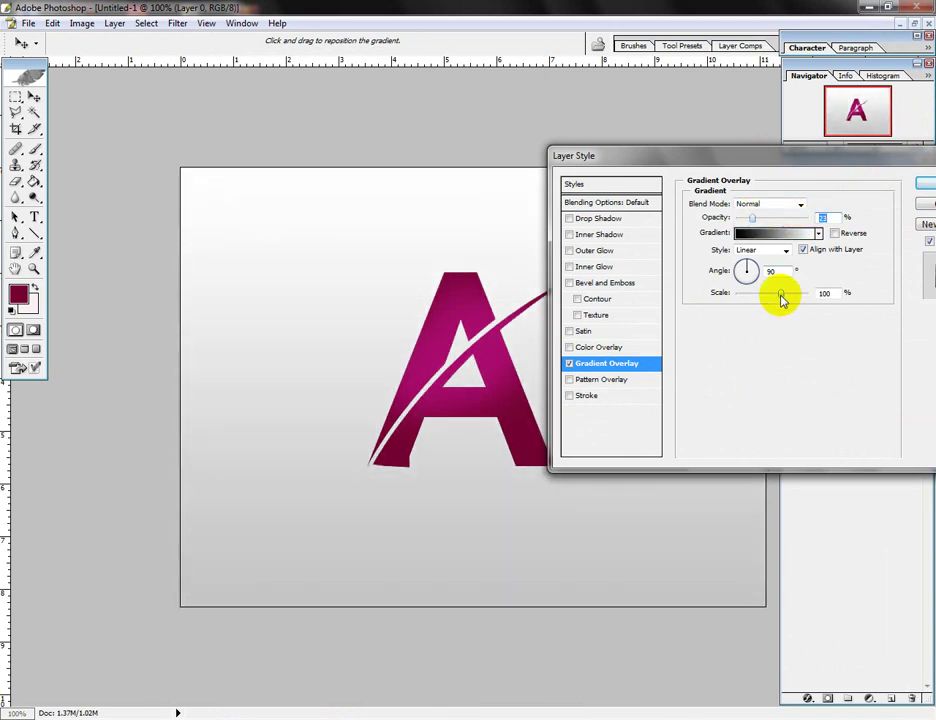
drag(781, 293, 829, 292)
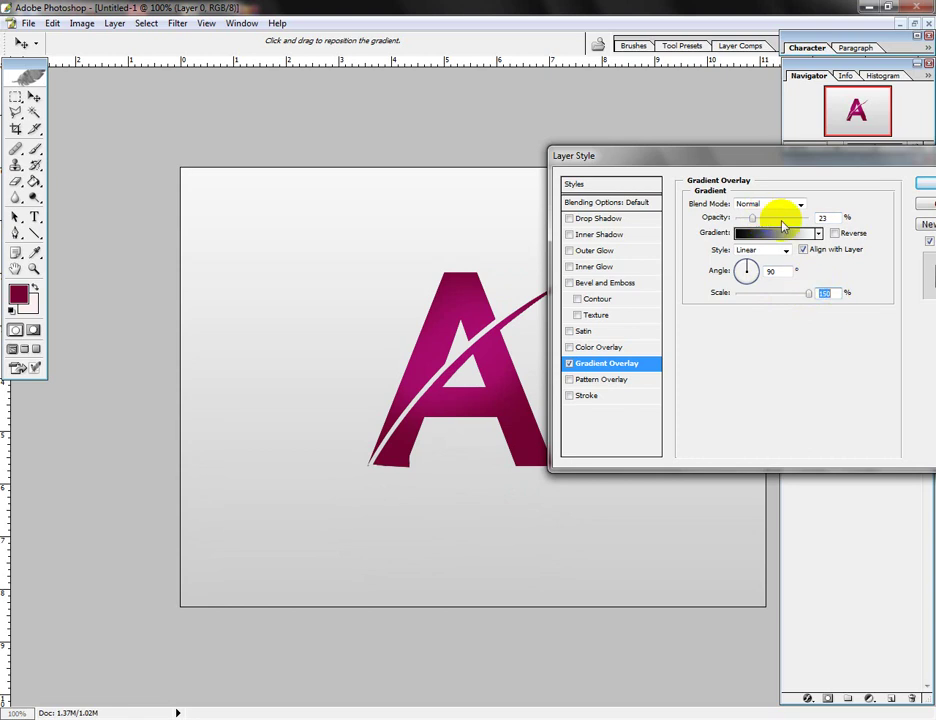
- Keep the overlay in Normal blend mode, reverse the gradient, and fine-tune its opacity
mouse_move(755, 218)
mouse_down()
mouse_move(740, 224)
mouse_move(789, 210)
mouse_up()
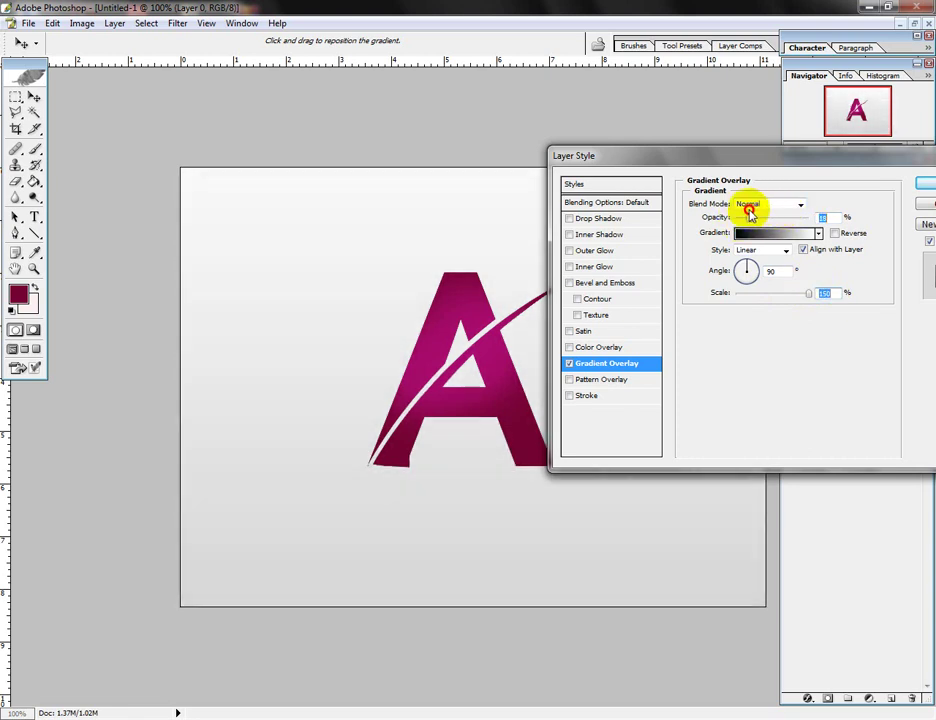
click(762, 207)
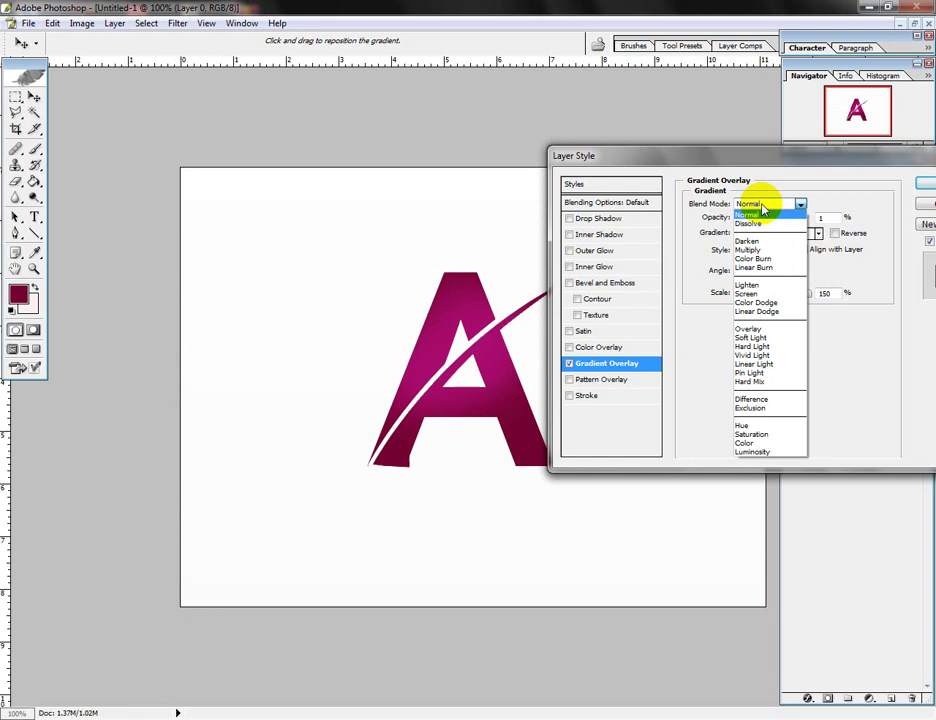
click(762, 207)
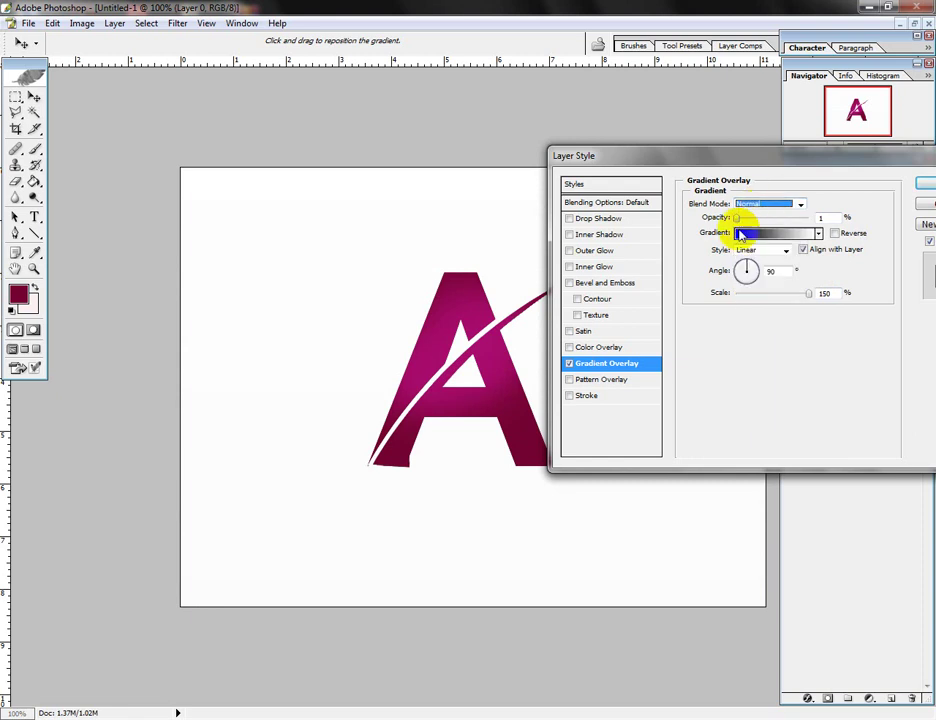
drag(740, 220, 767, 220)
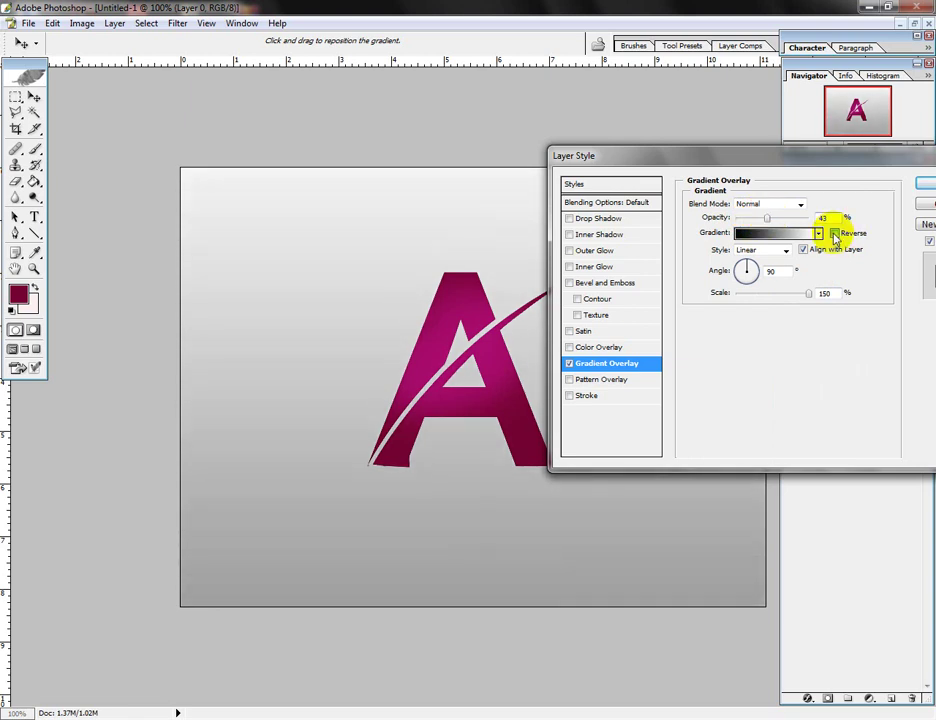
click(834, 233)
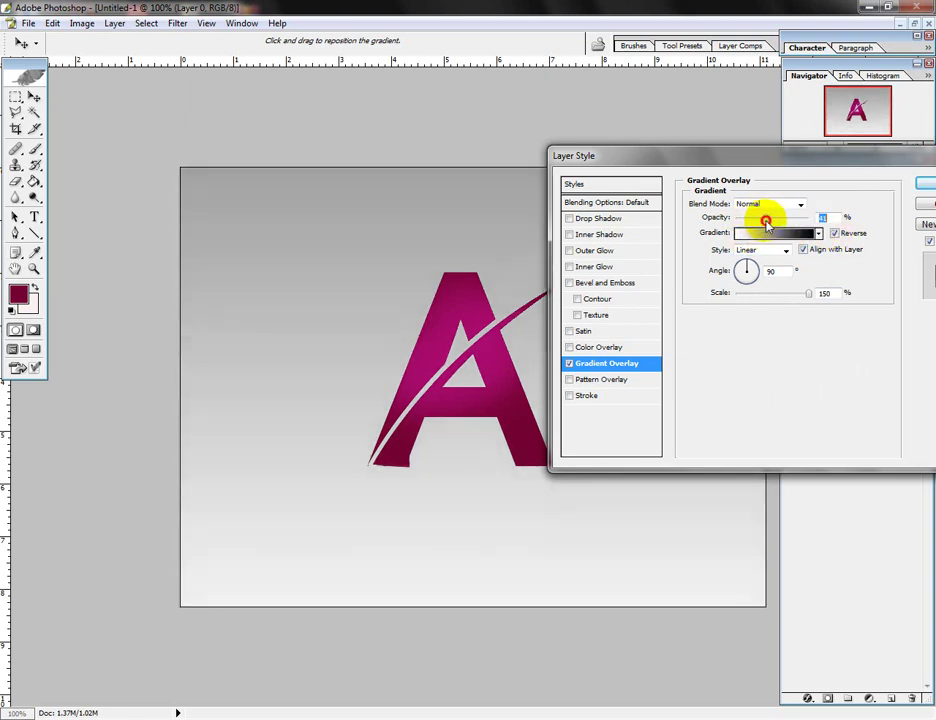
mouse_move(766, 222)
mouse_down()
mouse_move(756, 218)
mouse_move(819, 218)
mouse_move(759, 218)
mouse_move(767, 217)
mouse_up()
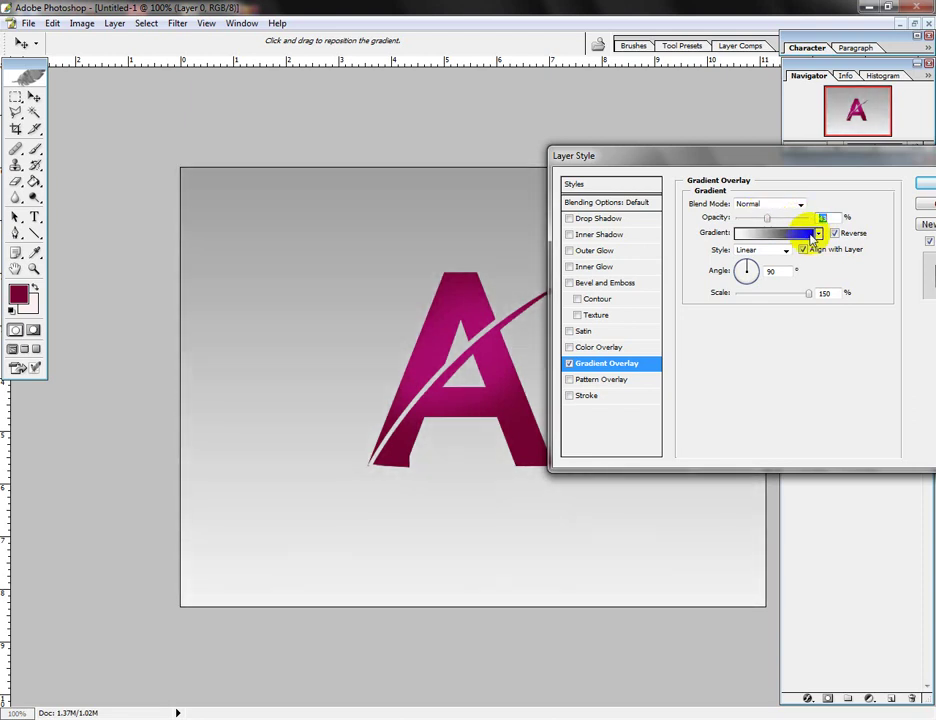
- Preview several gradient presets and settle on blue-yellow-blue for the overlay
click(819, 233)
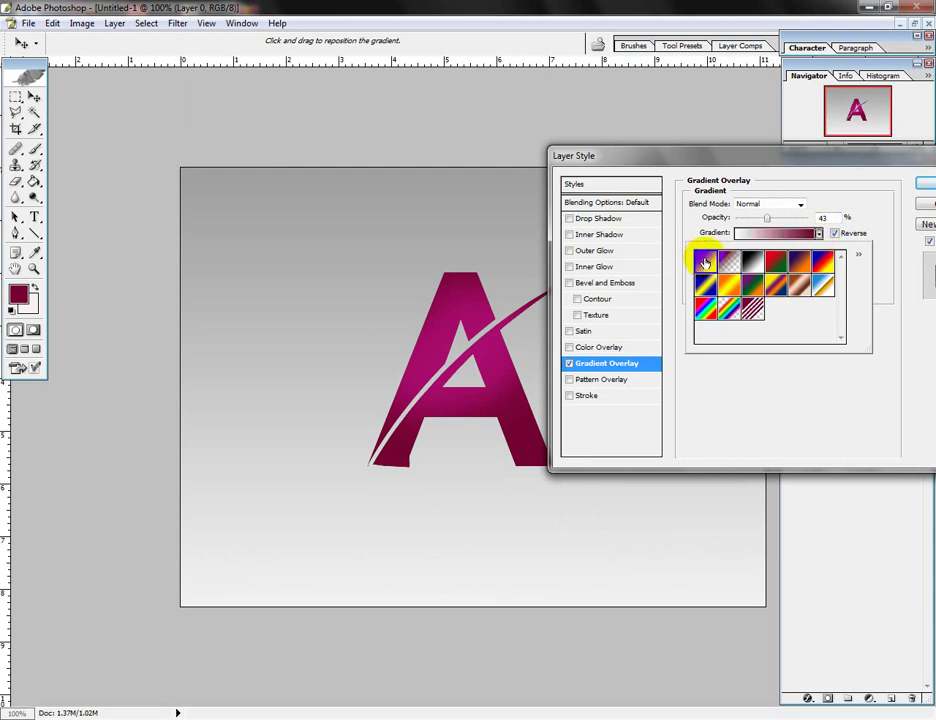
click(707, 263)
click(753, 262)
click(841, 262)
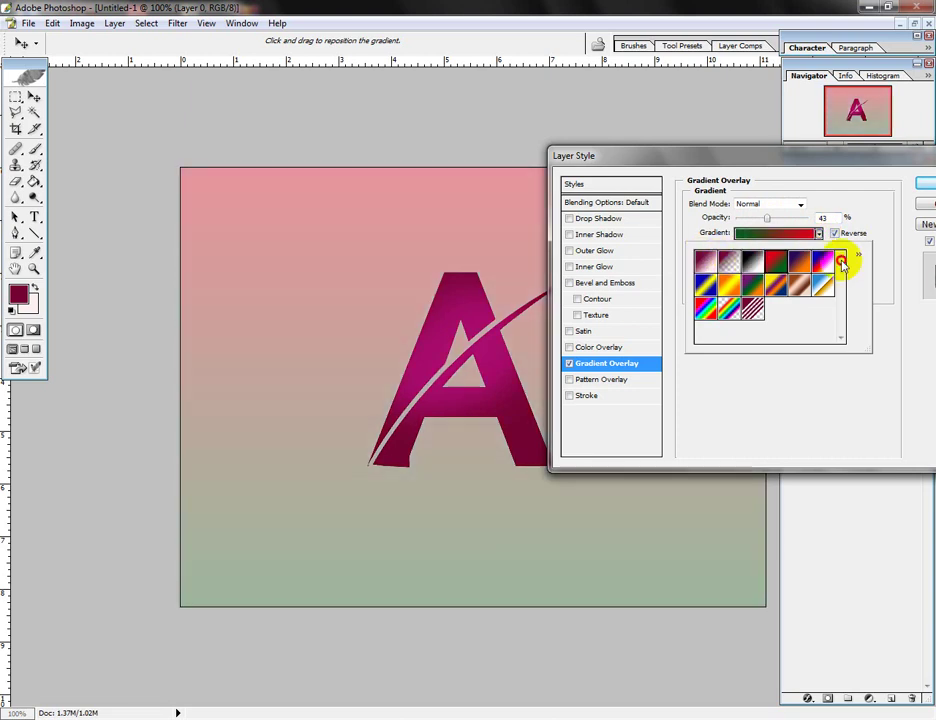
click(826, 264)
click(801, 287)
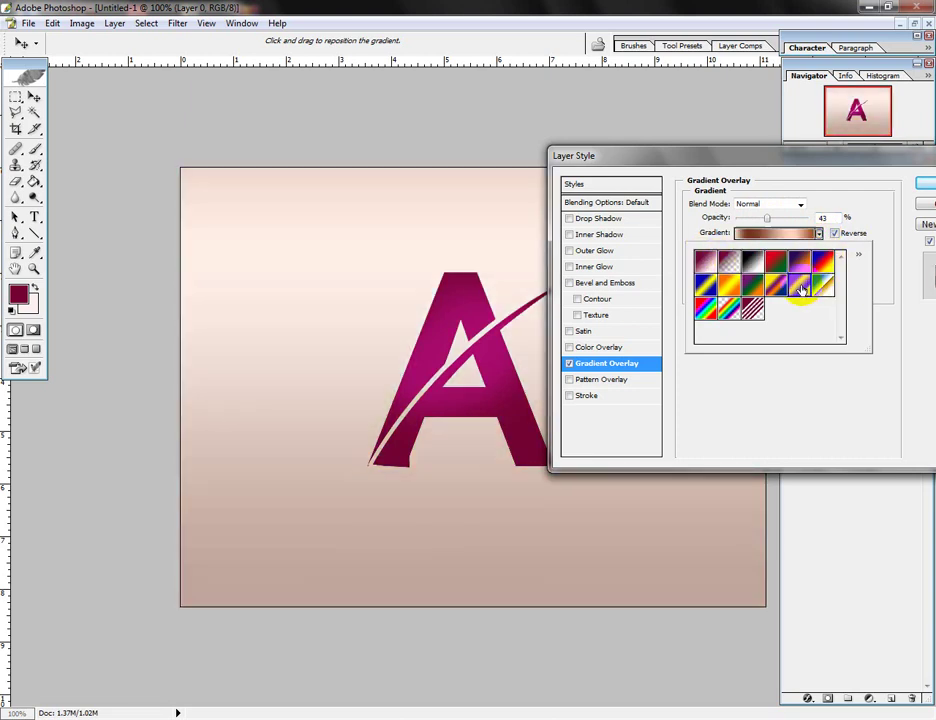
click(772, 287)
click(752, 287)
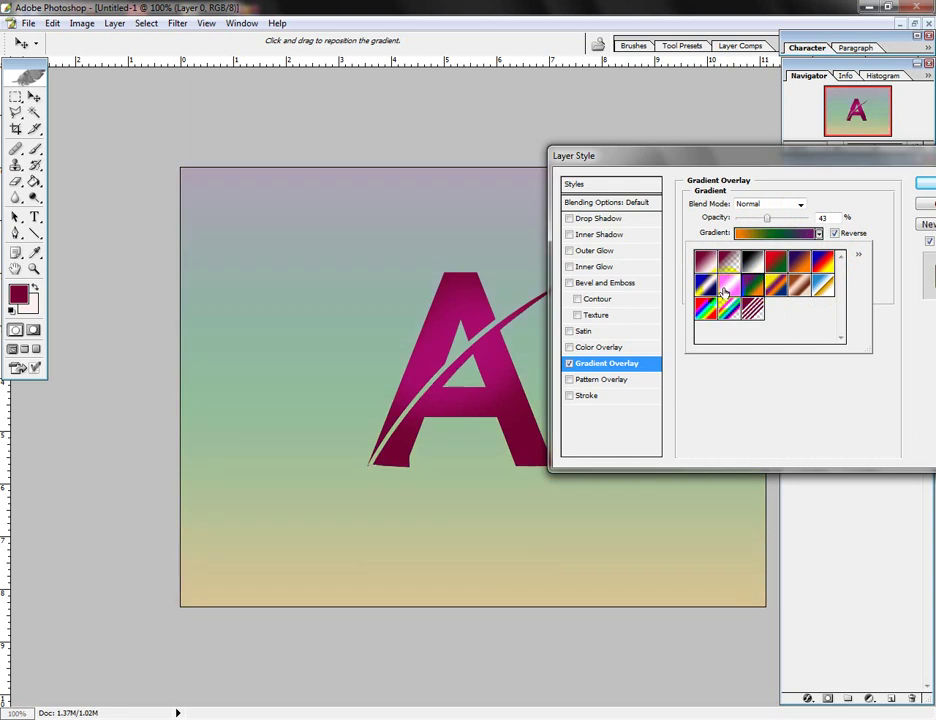
click(706, 287)
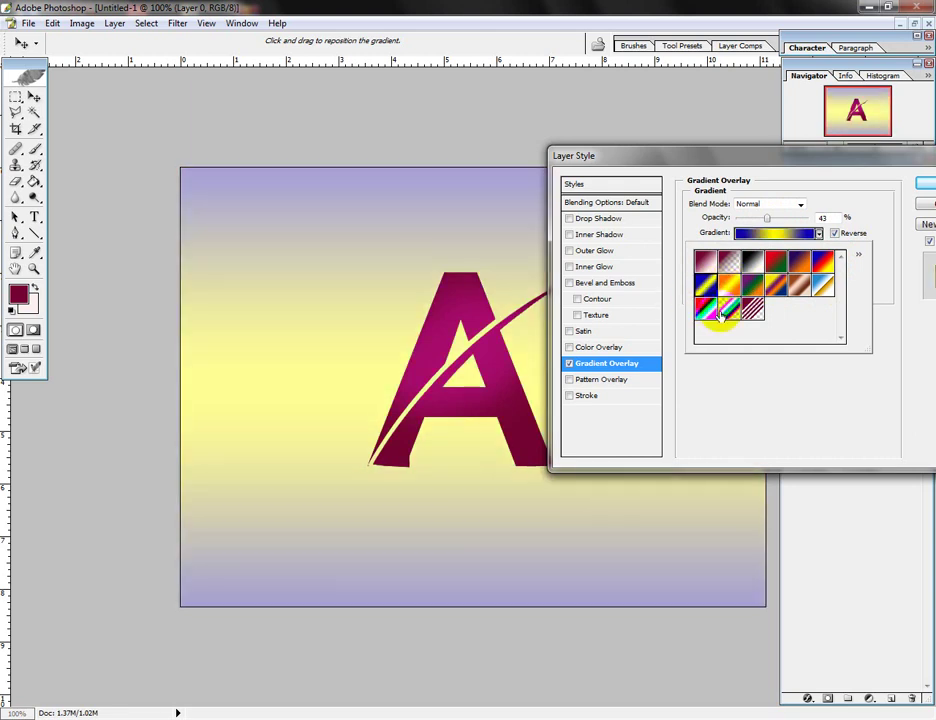
click(708, 310)
click(707, 288)
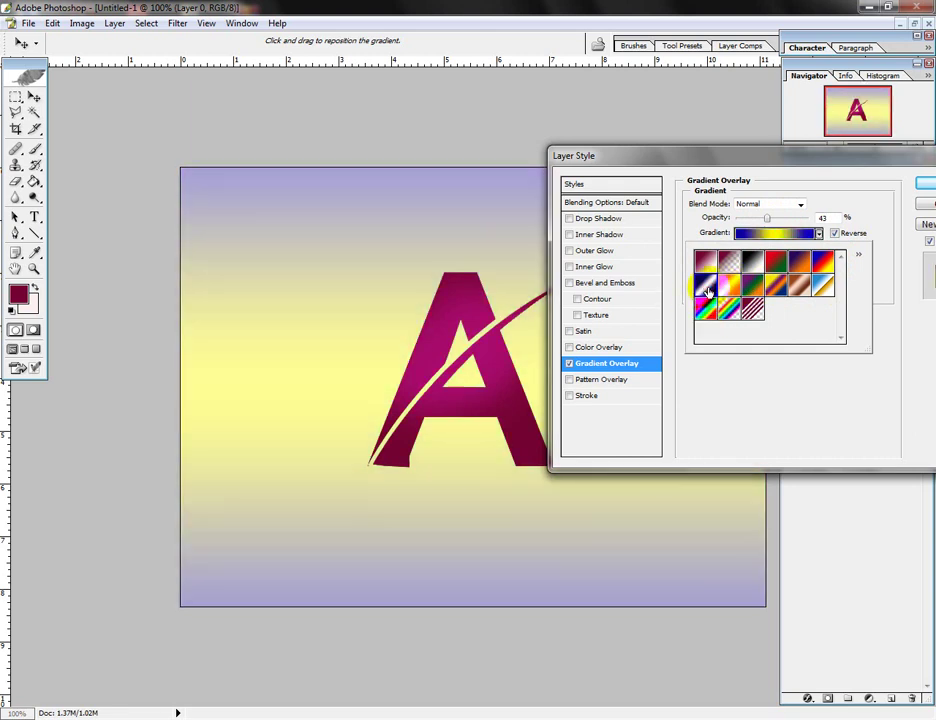
- Lower the overlay's opacity slightly and reposition the Layer Style window
drag(766, 220, 757, 222)
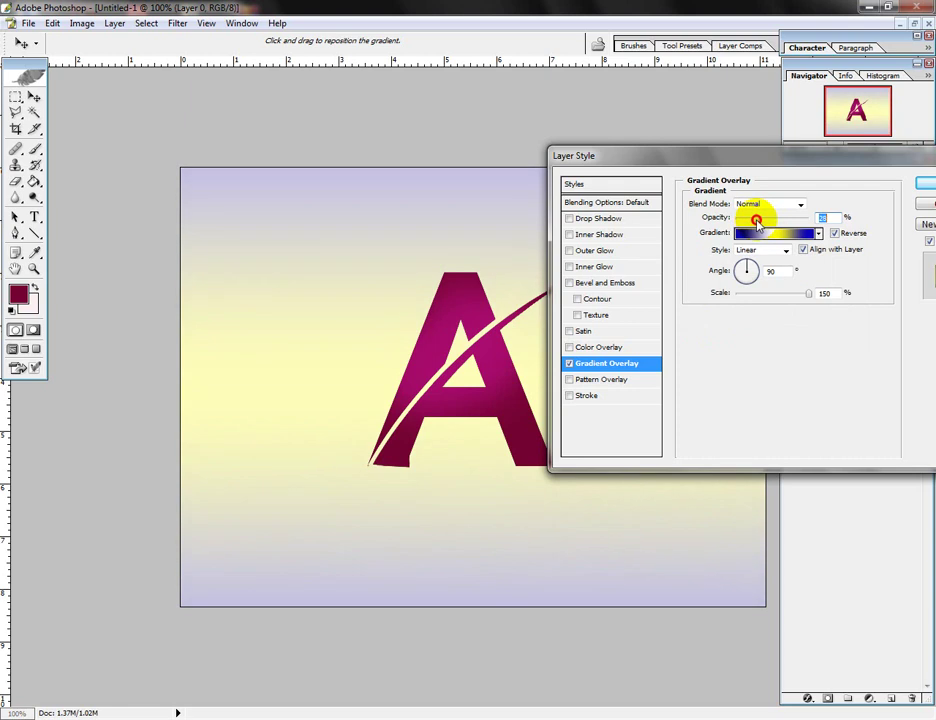
drag(755, 222, 749, 222)
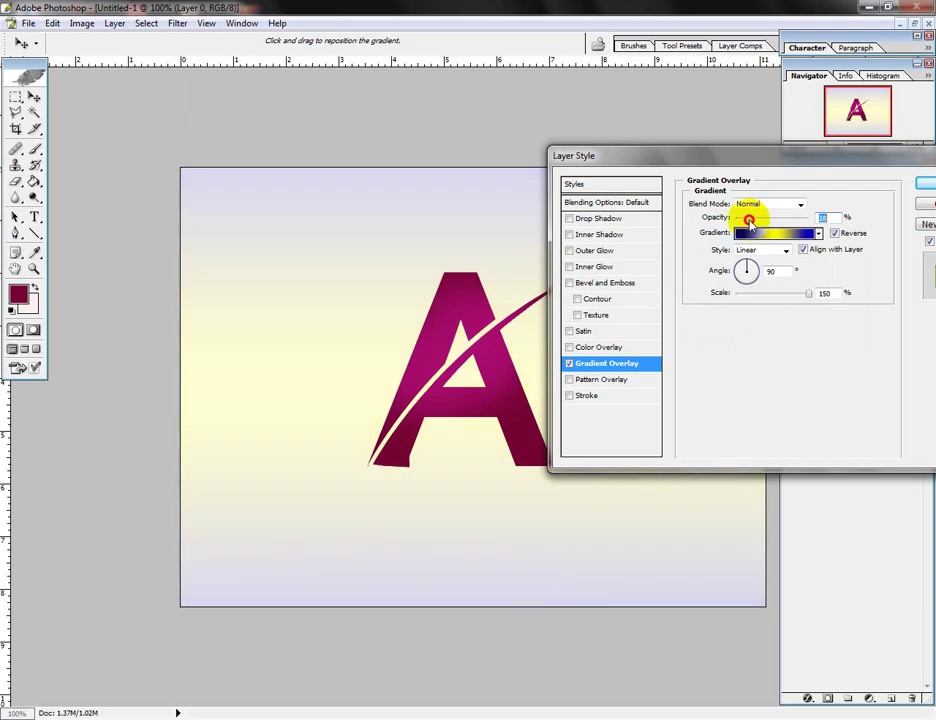
drag(876, 161, 814, 160)
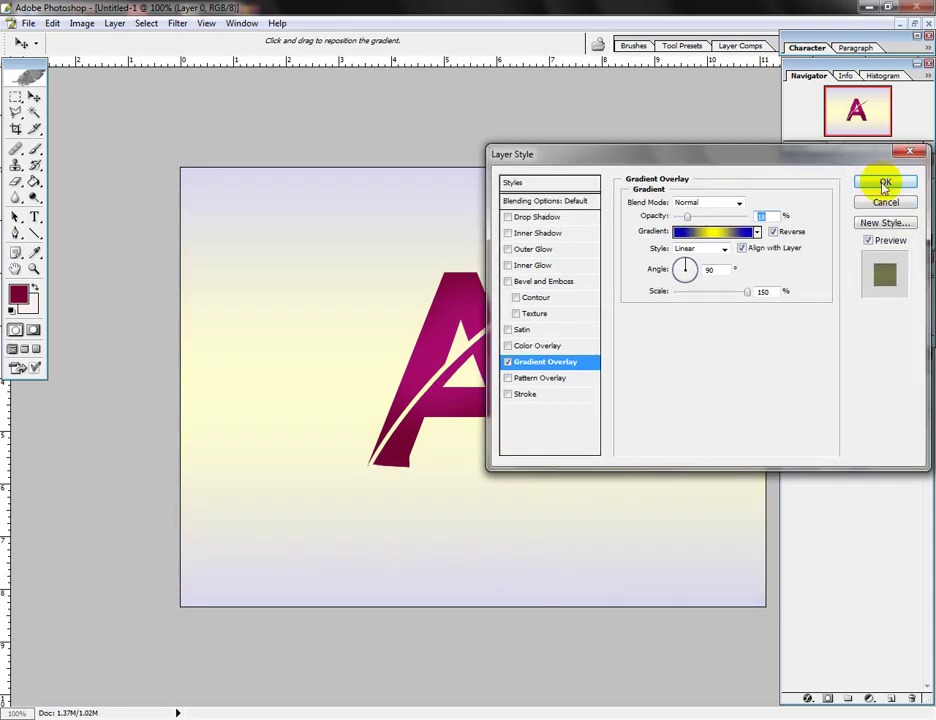
click(903, 187)
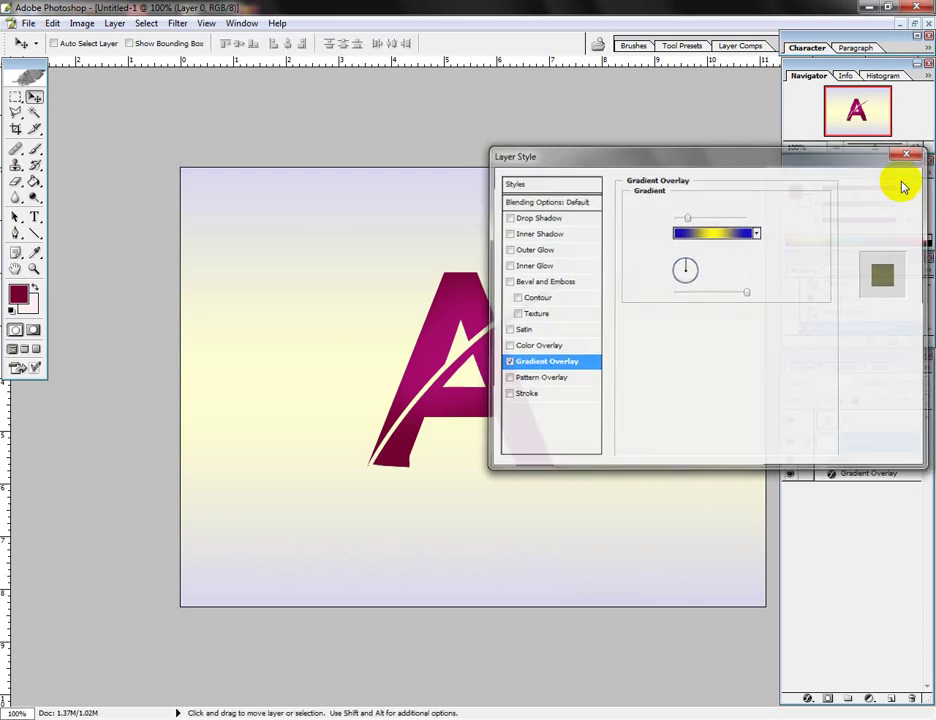
drag(591, 372, 588, 333)
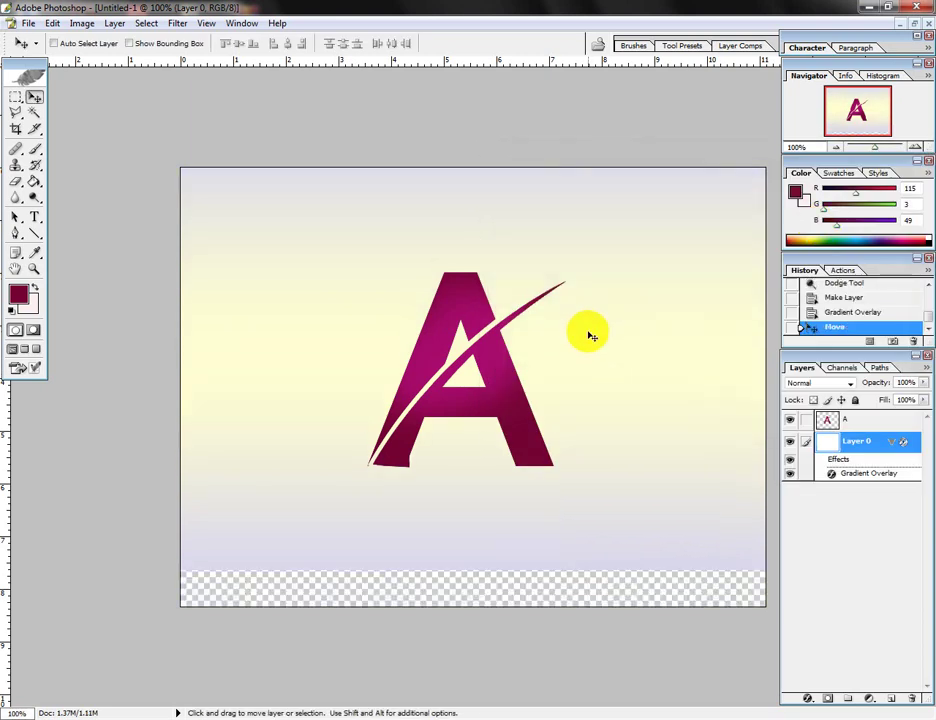
key(ctrl+z)
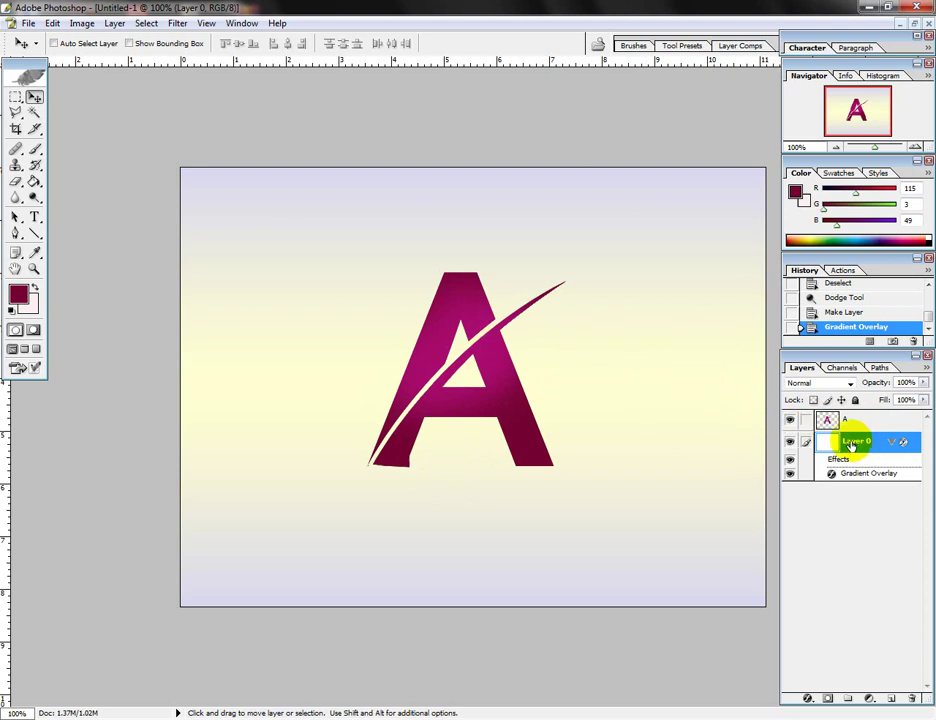
double_click(915, 447)
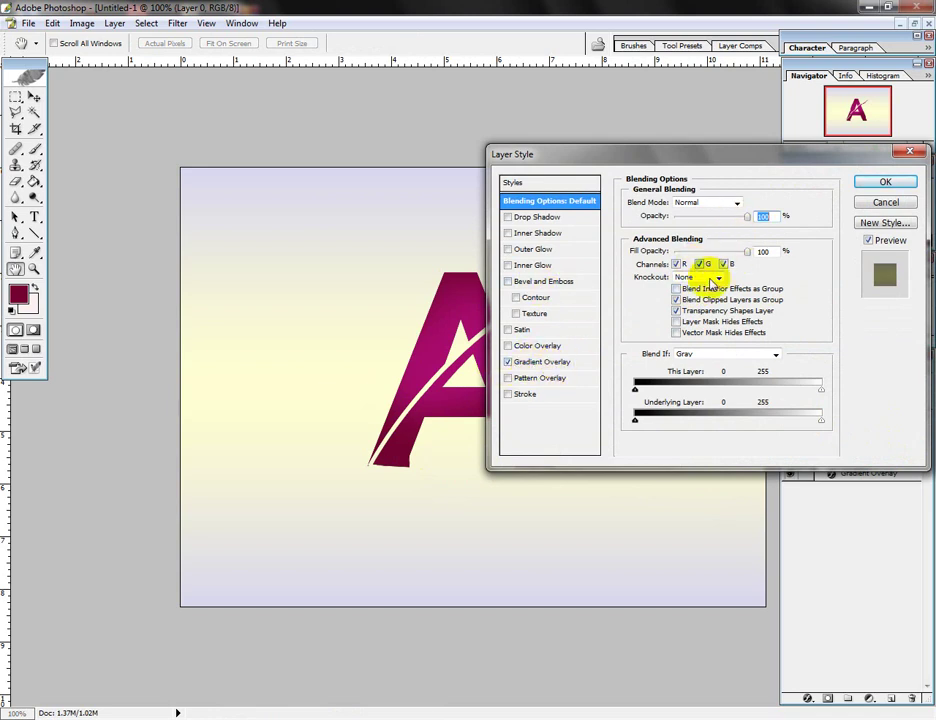
click(543, 362)
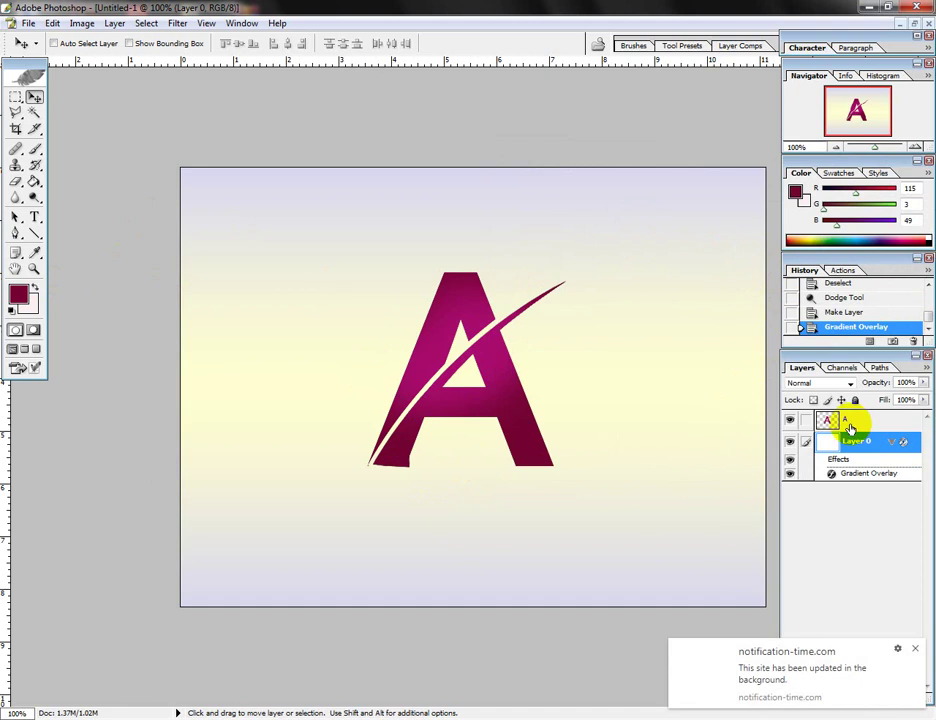
- Undo an accidental background move, then drag the A logo layer slightly upward
drag(472, 368, 471, 343)
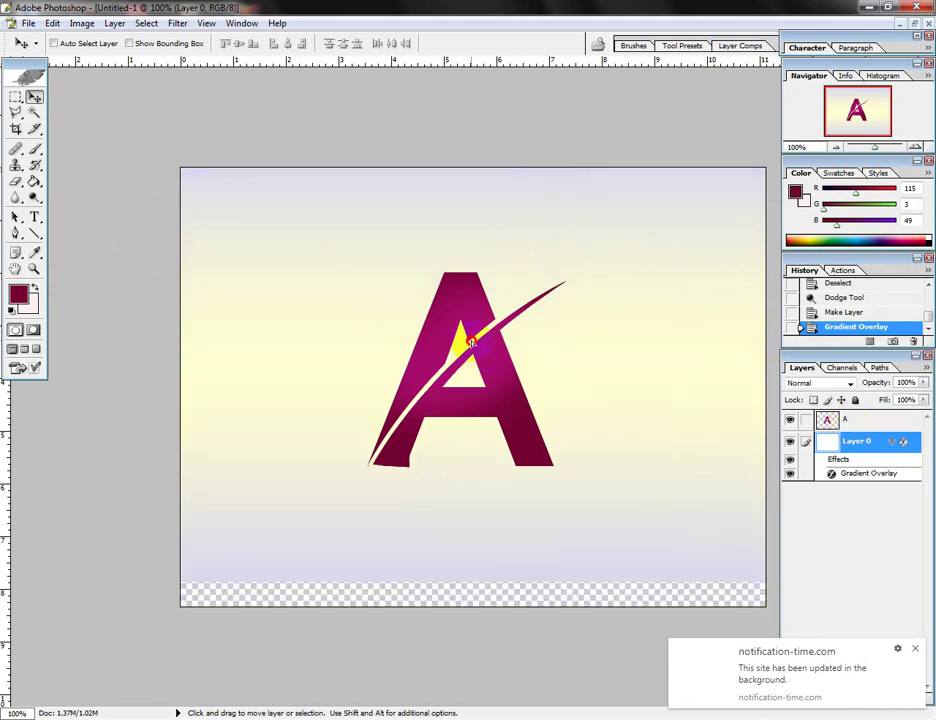
key(ctrl+z)
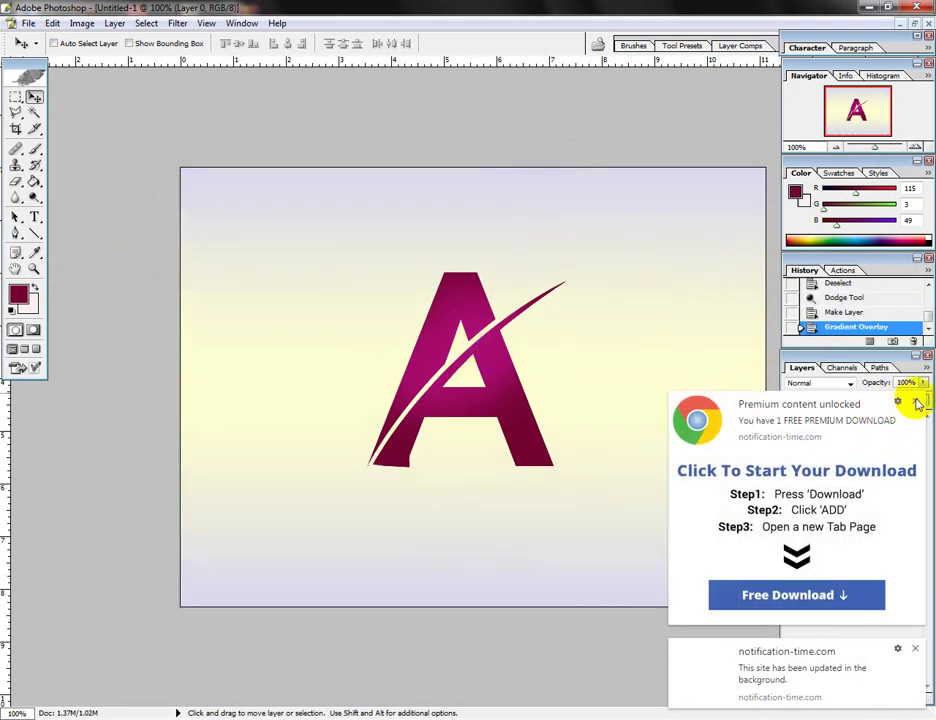
click(876, 423)
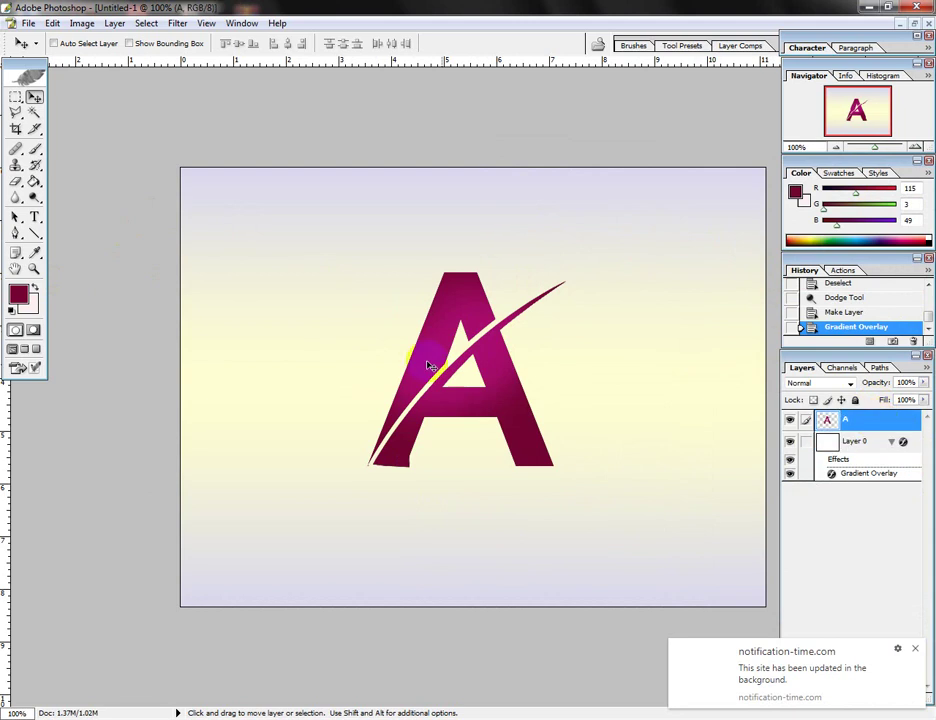
mouse_move(442, 363)
mouse_down()
mouse_move(432, 332)
mouse_move(442, 341)
mouse_up()
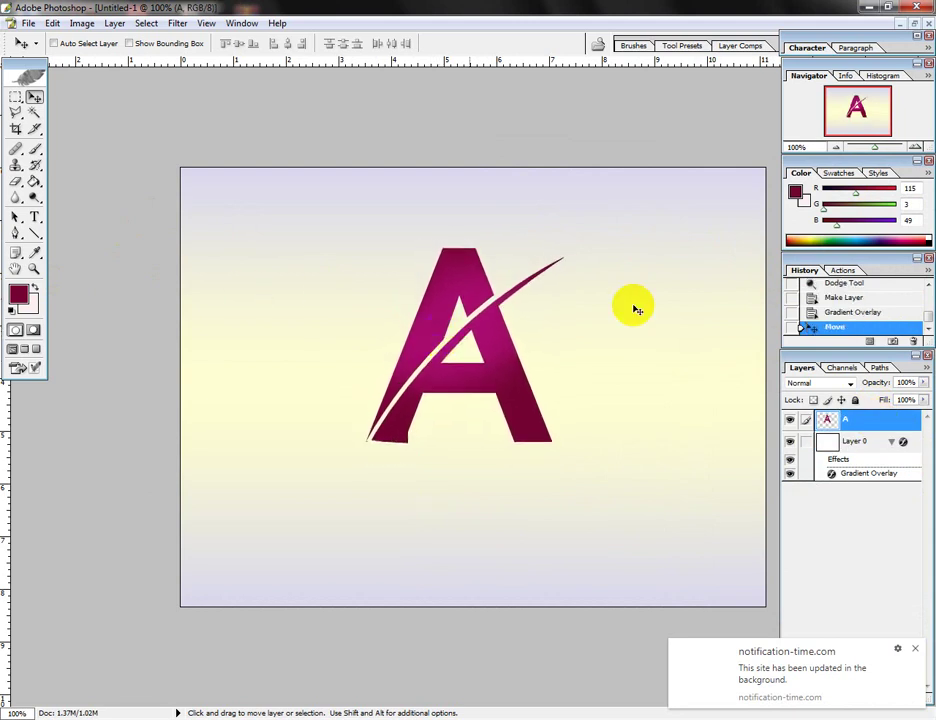
click(16, 128)
mouse_move(170, 168)
mouse_down()
mouse_move(553, 349)
mouse_move(766, 606)
mouse_up()
drag(749, 389, 593, 392)
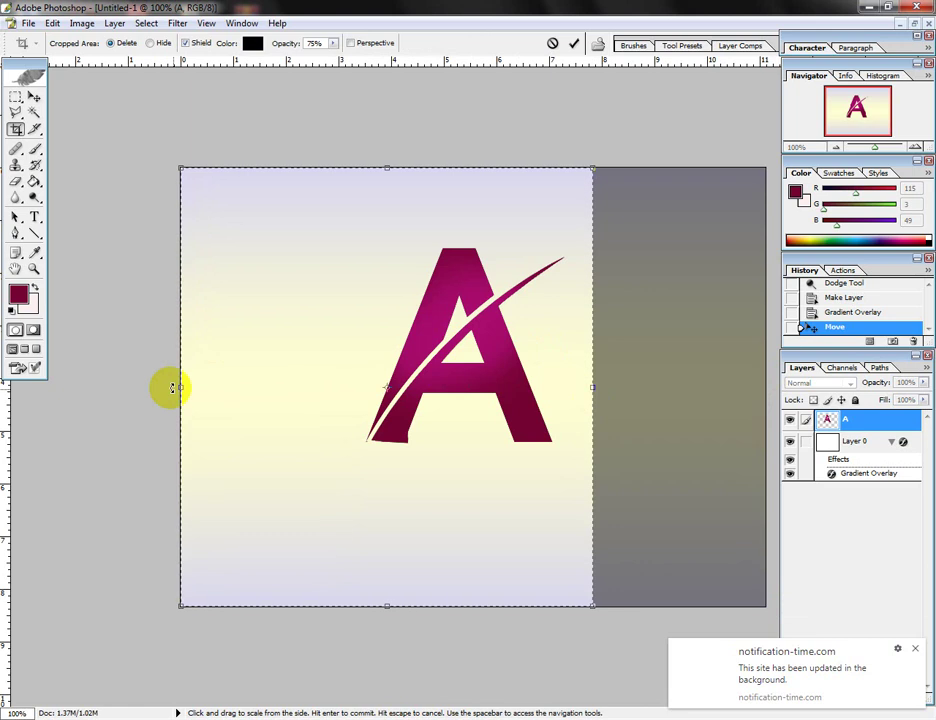
drag(180, 388, 345, 391)
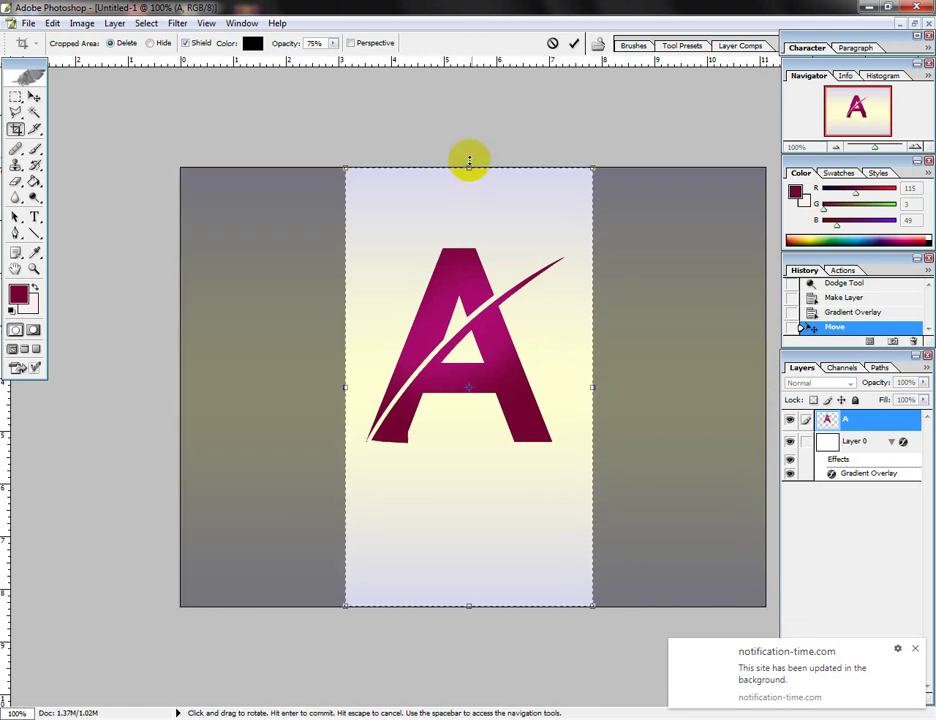
drag(468, 168, 466, 221)
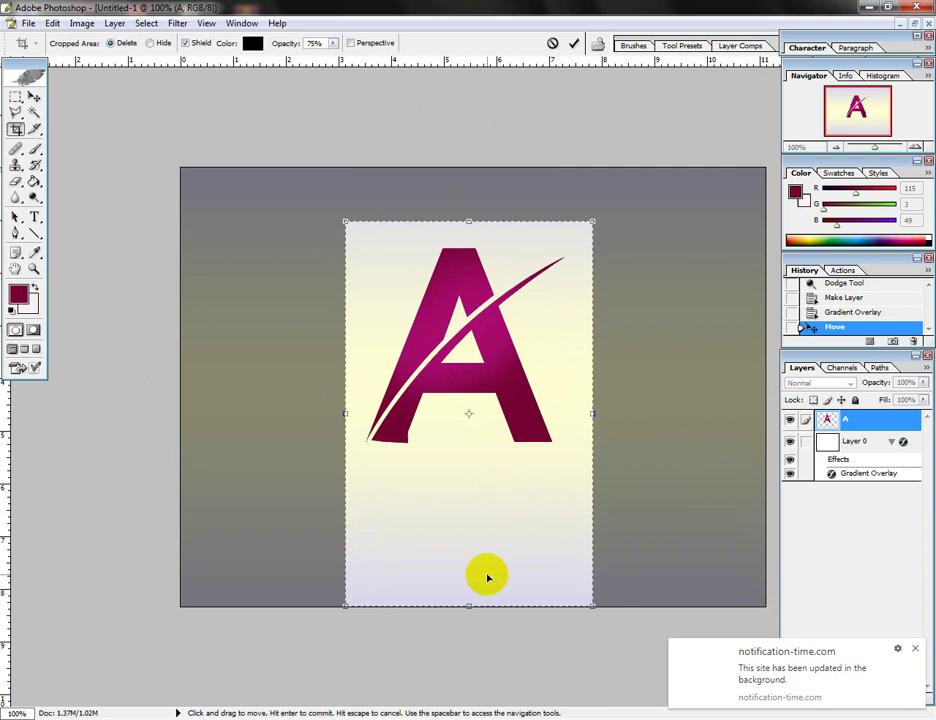
drag(468, 606, 462, 487)
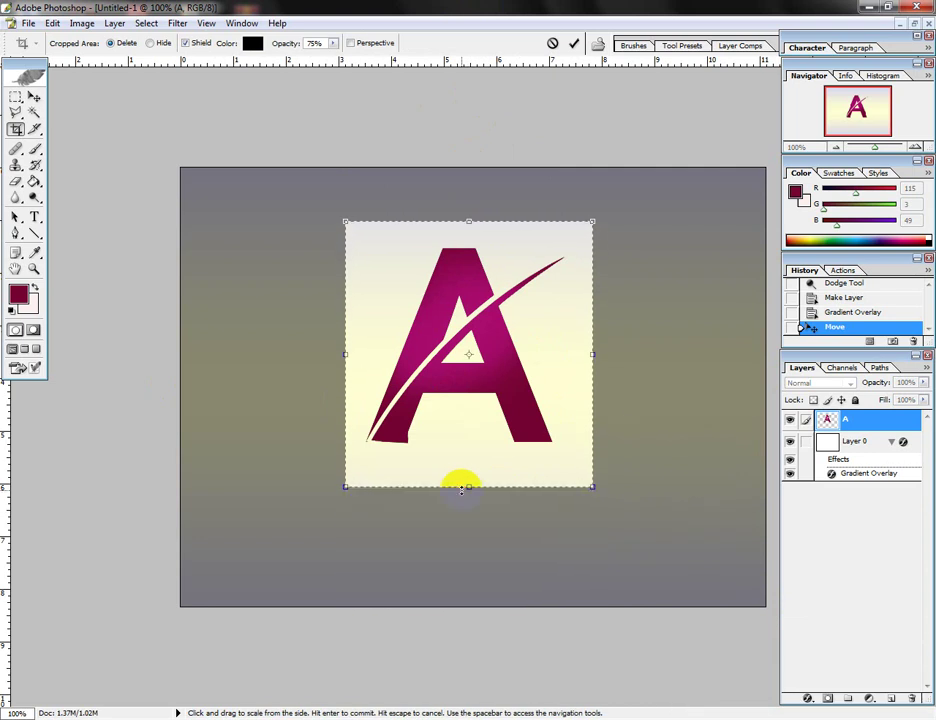
click(35, 113)
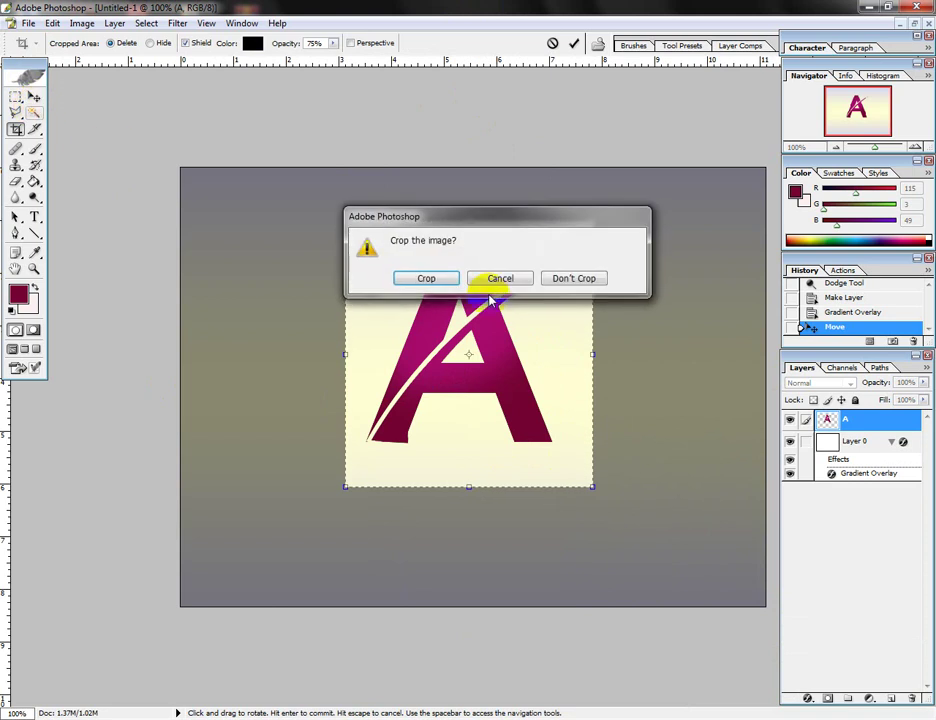
click(566, 279)
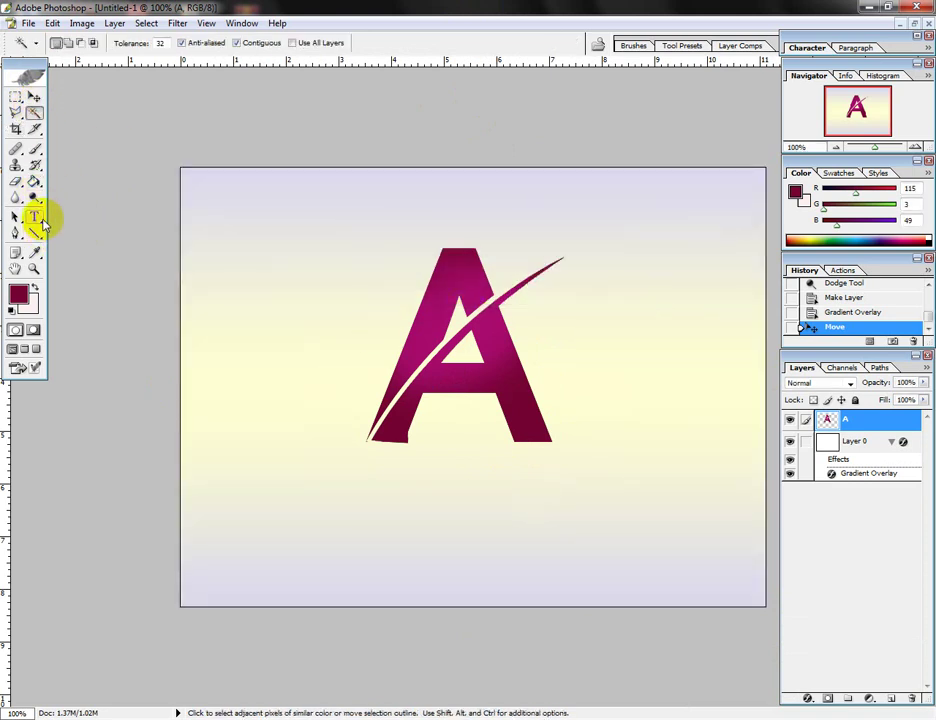
- Type the designer's name at 36 pt, centre it beneath the A, and select it
click(35, 217)
click(348, 521)
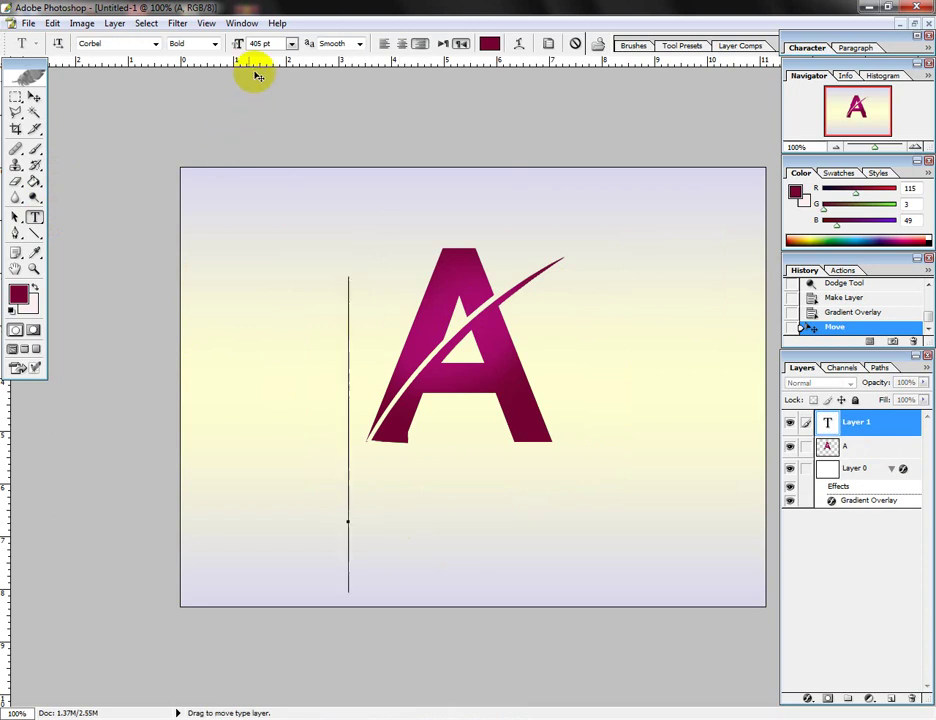
click(290, 44)
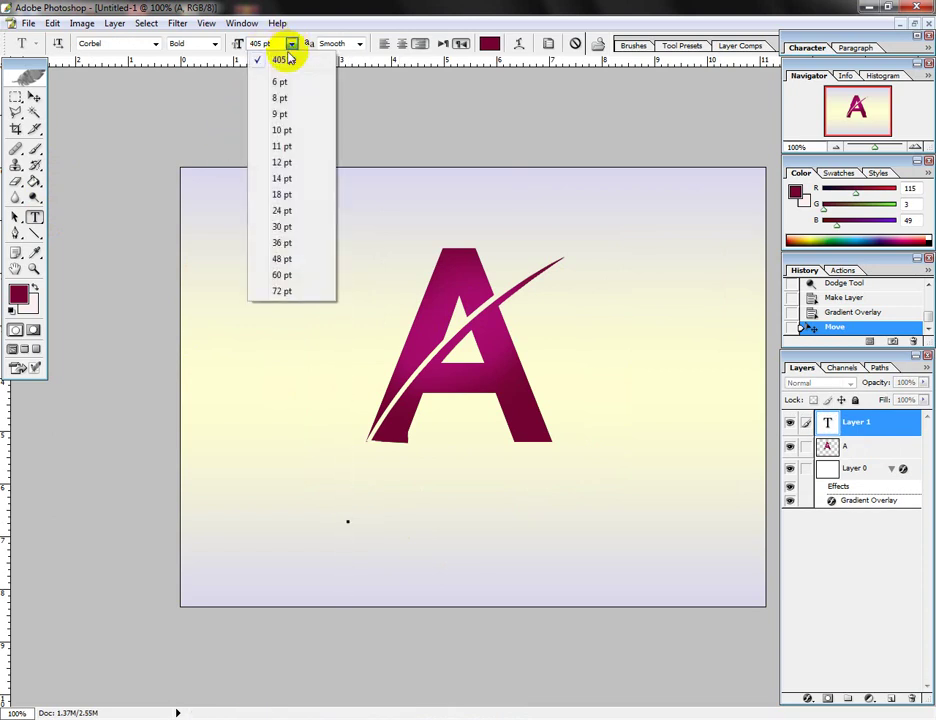
click(280, 245)
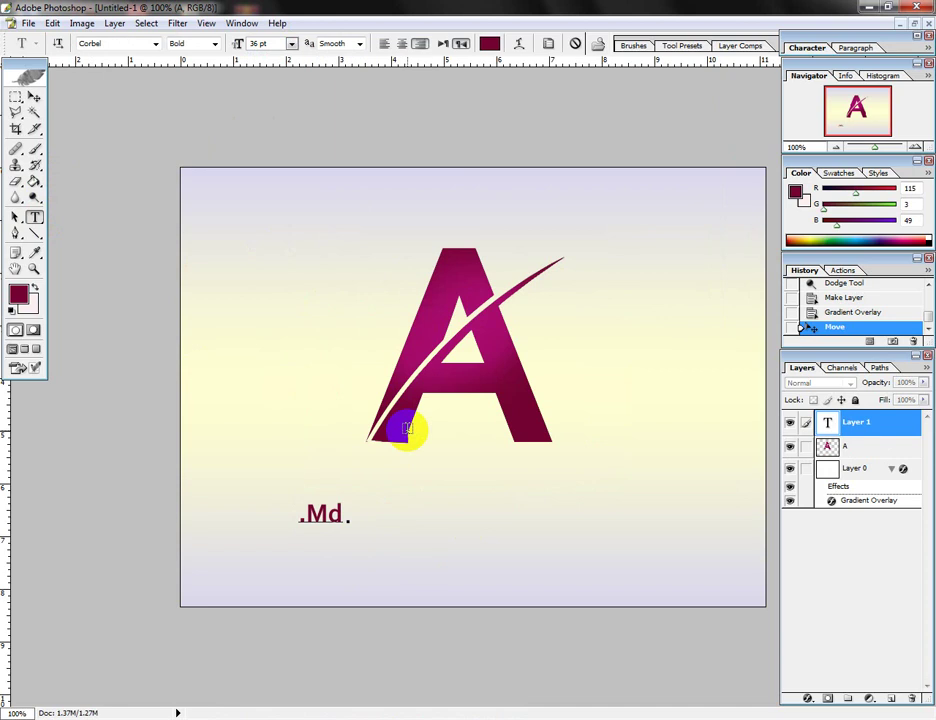
text(ibu)
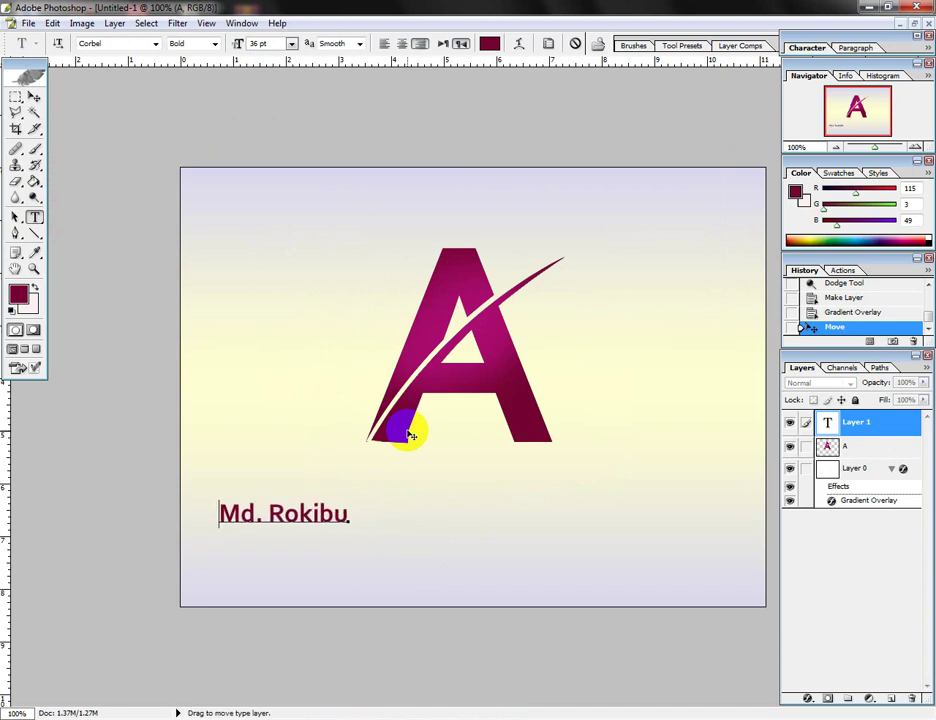
text(l .)
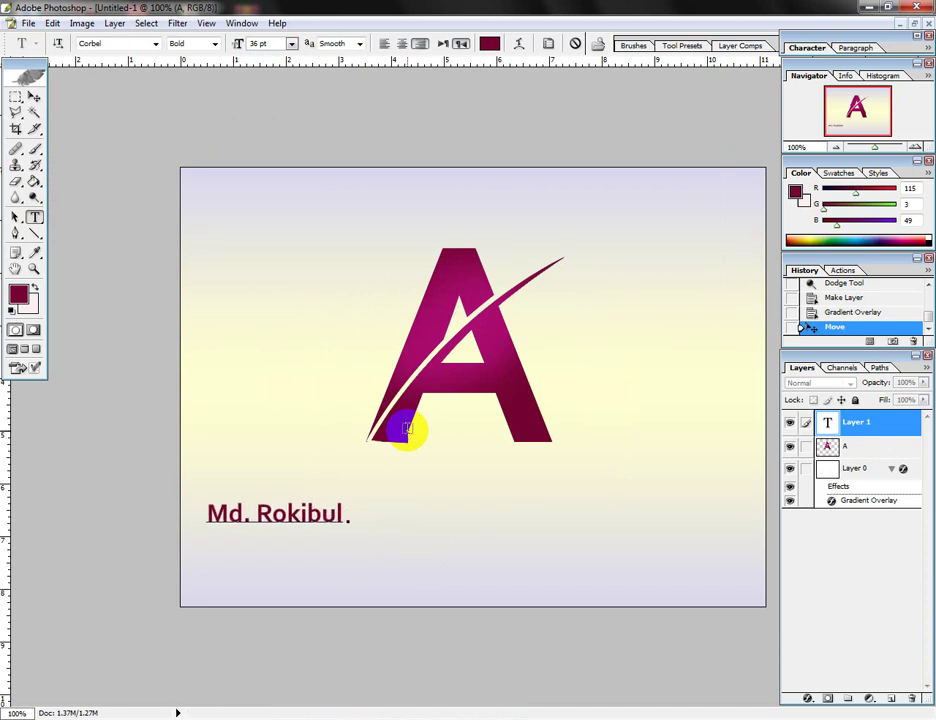
text(Islam)
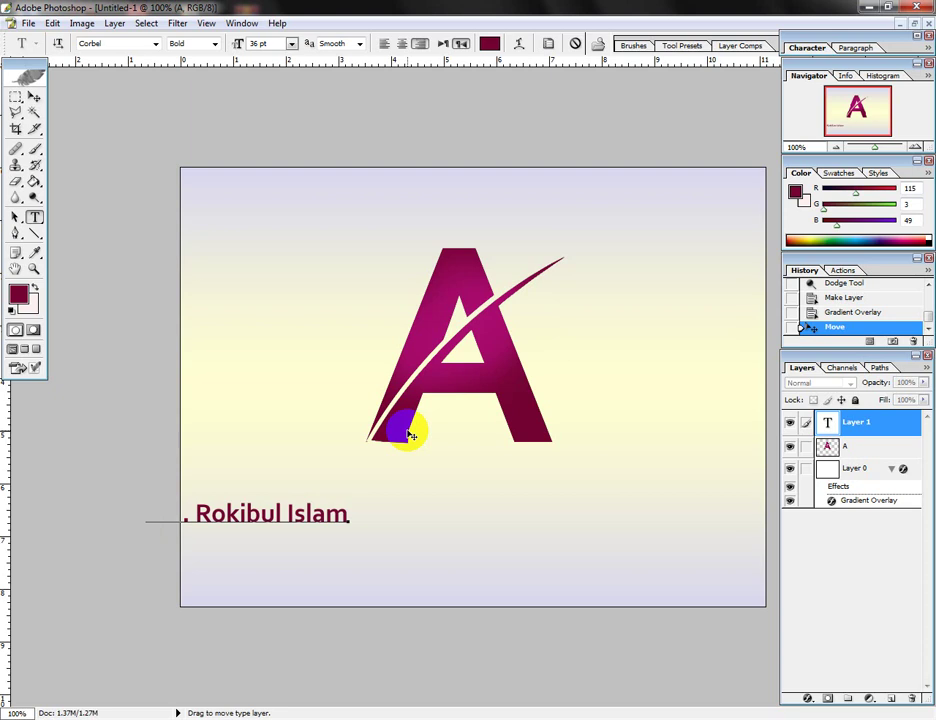
mouse_move(257, 560)
mouse_down()
mouse_move(424, 568)
mouse_move(478, 537)
mouse_up()
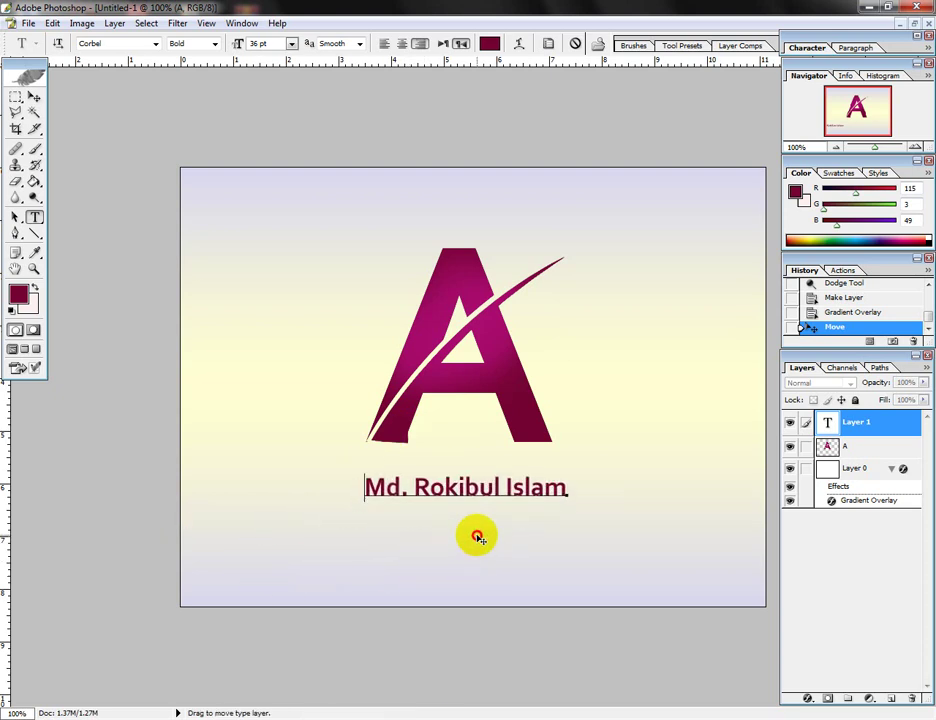
drag(568, 491, 368, 502)
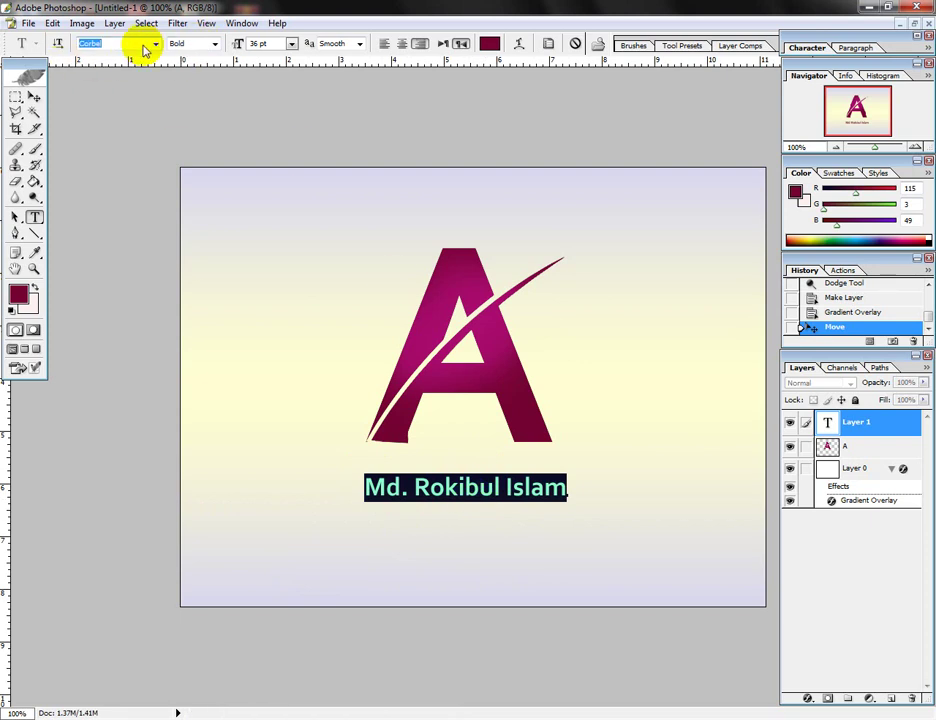
- Set the name text to Monotype Corsiva, move it closer under the A, and reselect it
text(Monotype)
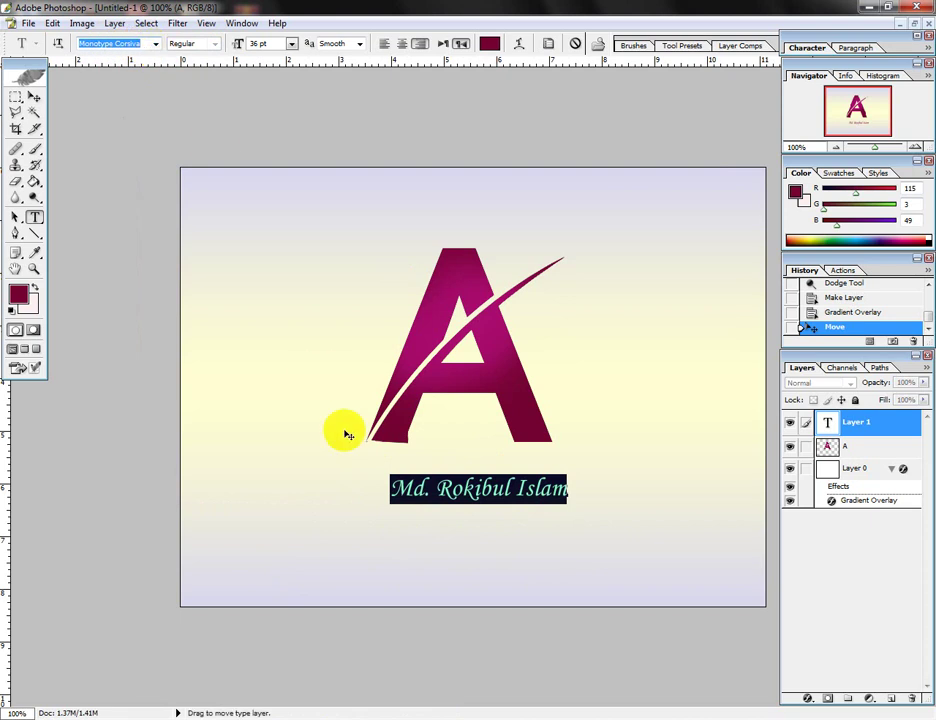
drag(452, 520, 439, 497)
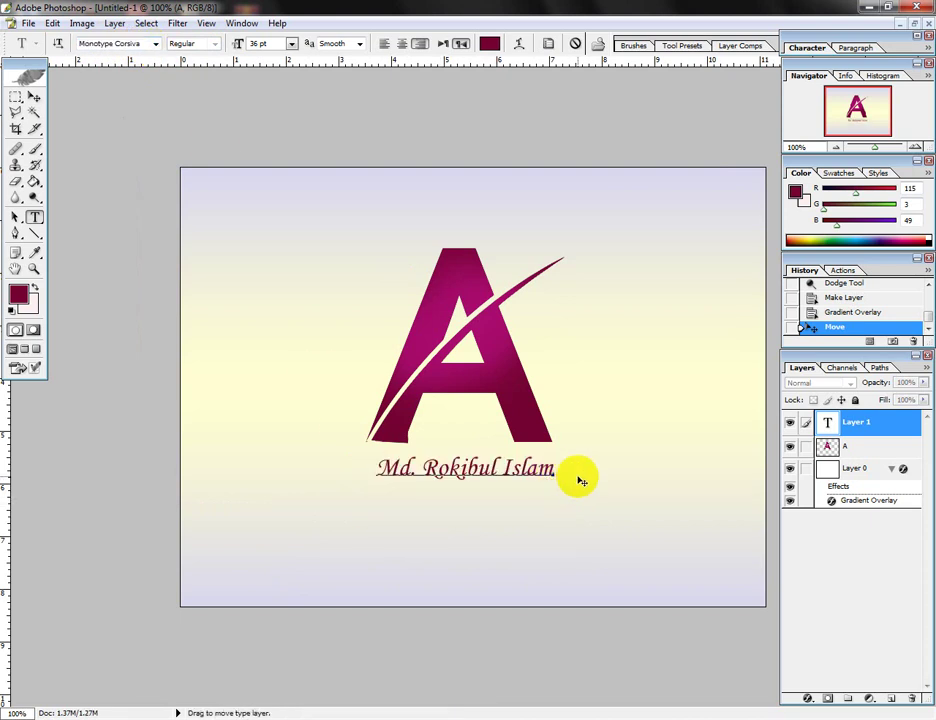
drag(563, 466, 372, 466)
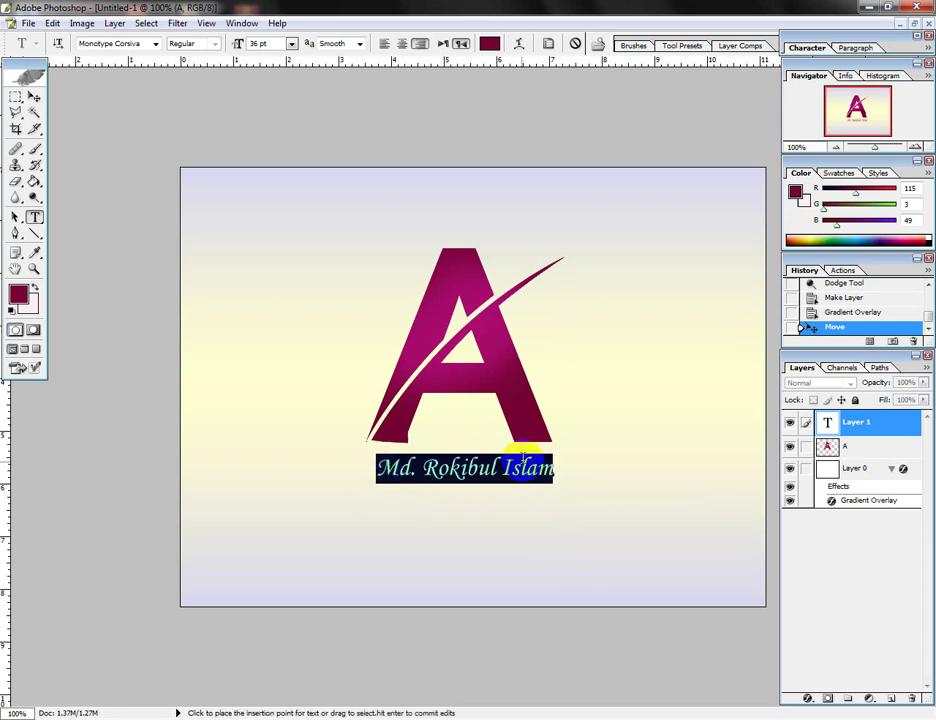
click(559, 467)
drag(559, 472, 387, 470)
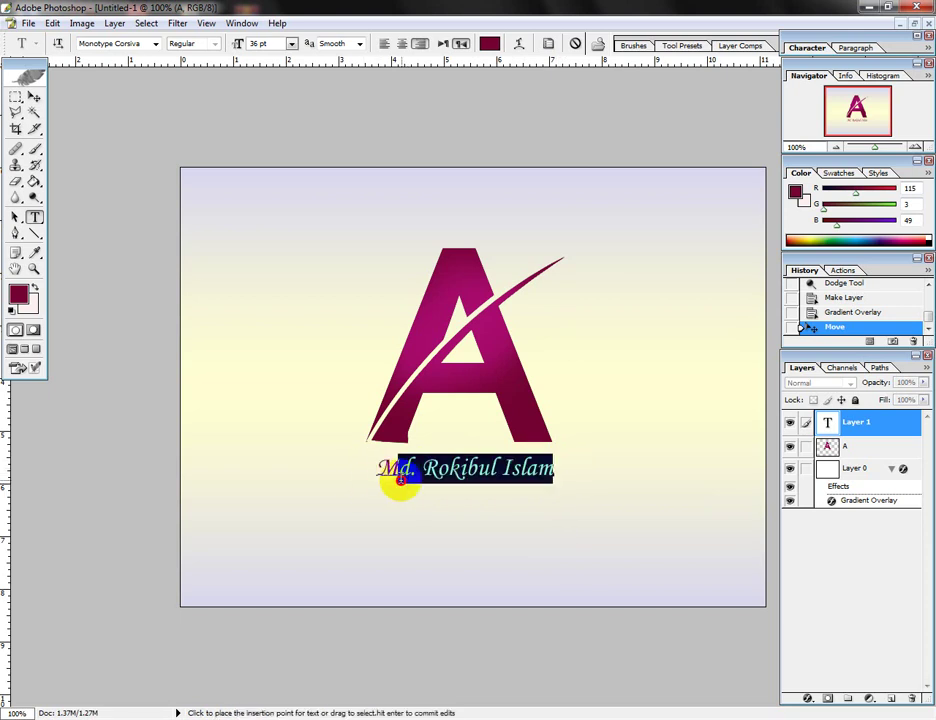
click(373, 472)
double_click(380, 472)
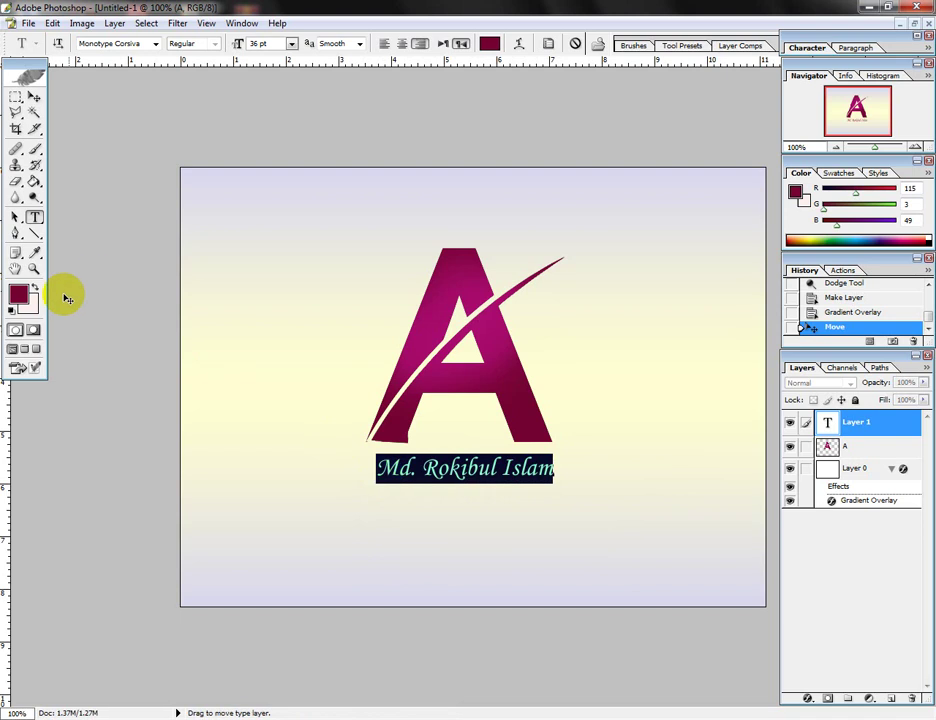
click(19, 295)
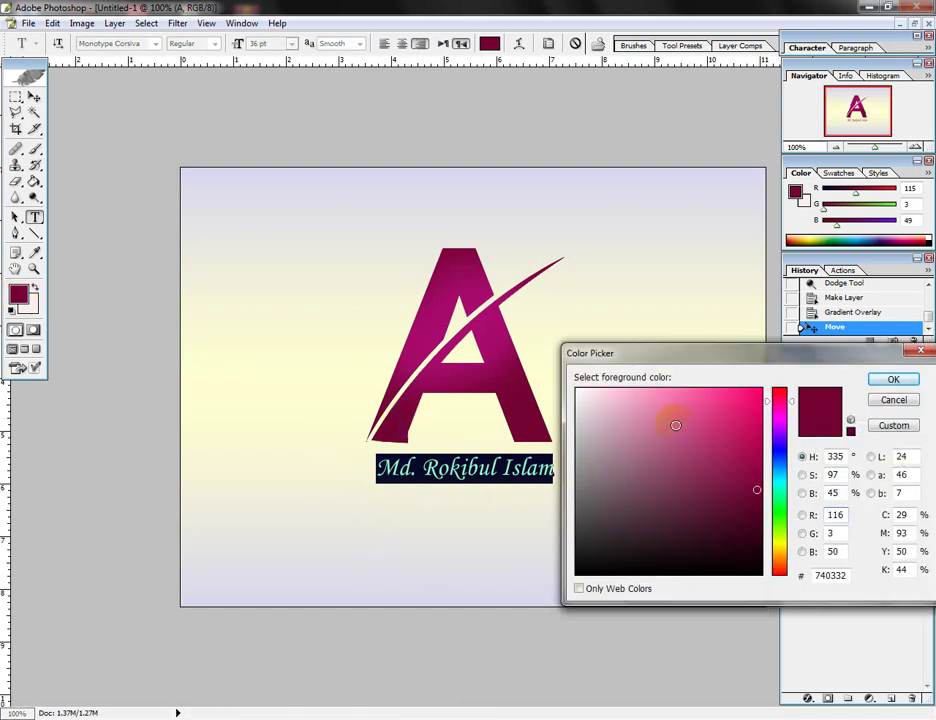
- Give the name text a muted darker pink and move it slightly up under the A
click(722, 439)
drag(733, 439, 649, 493)
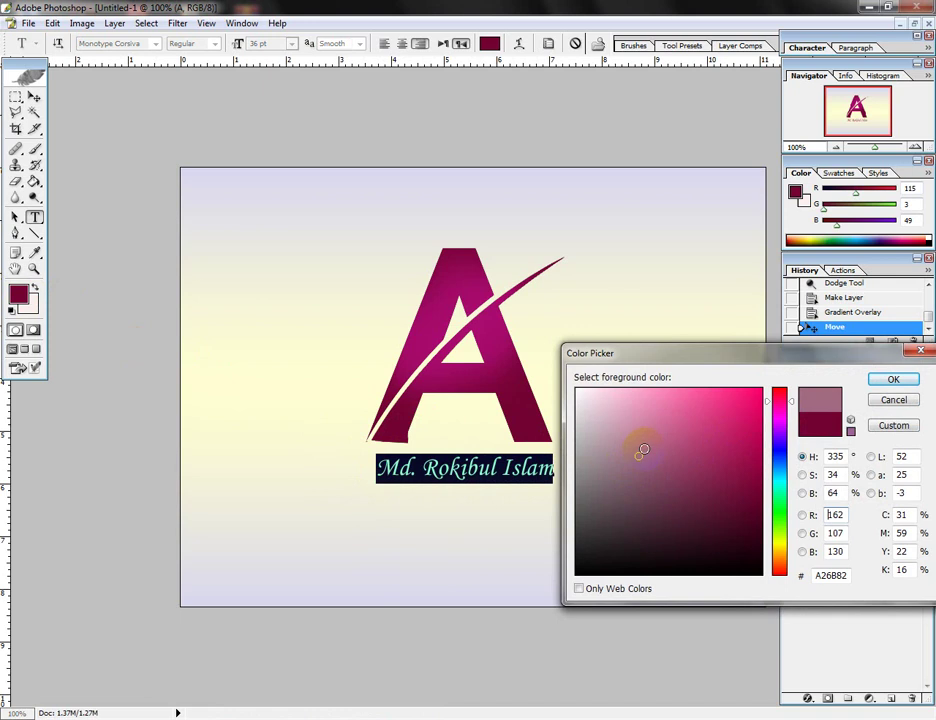
click(893, 380)
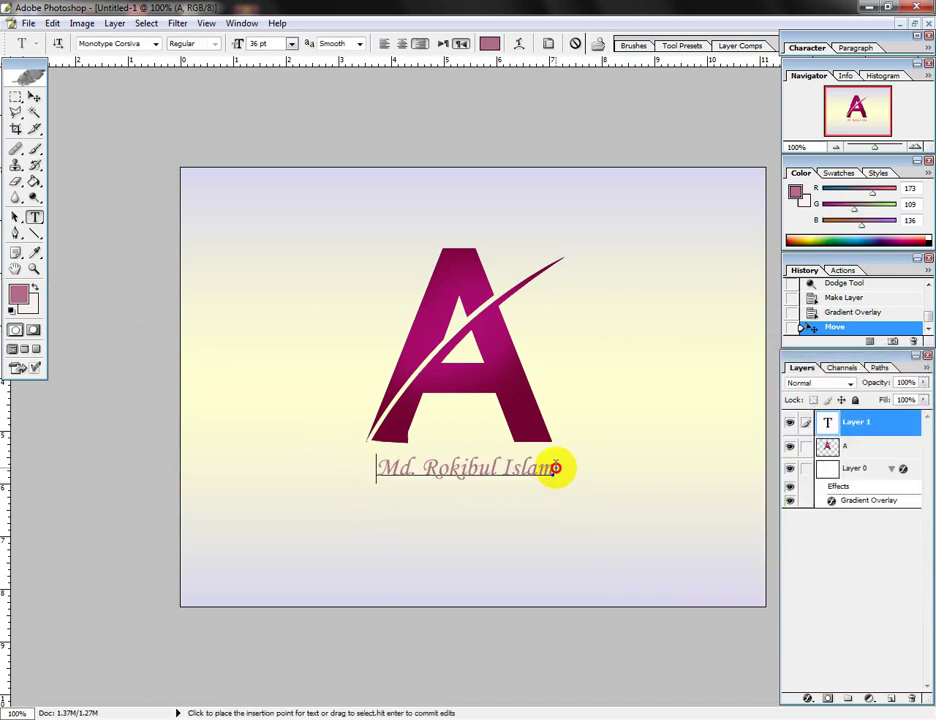
drag(423, 507, 467, 500)
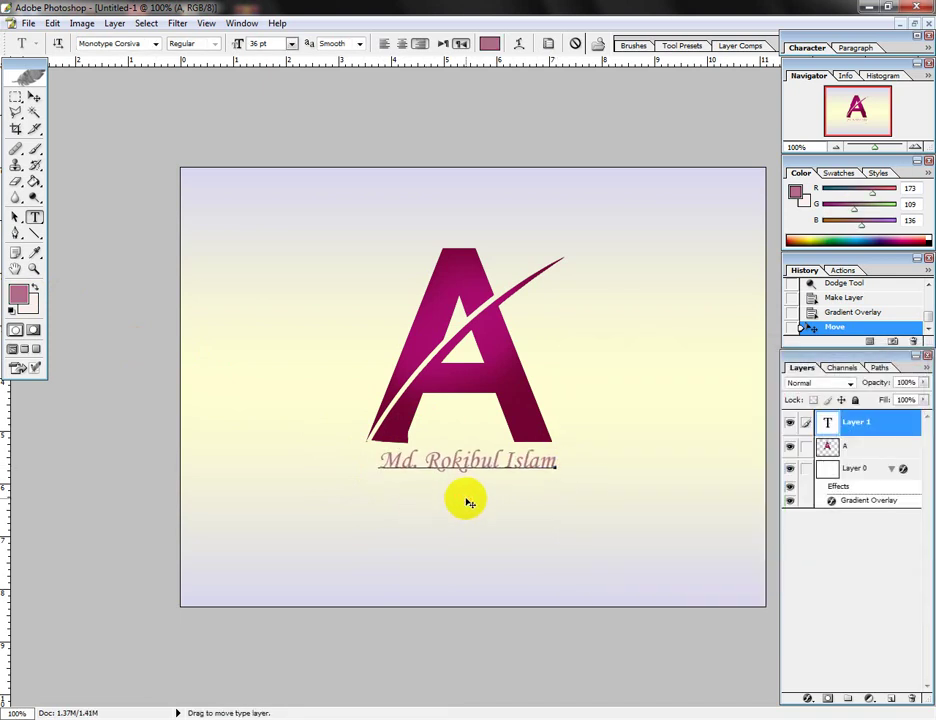
- Recolour the name text to the A's dark maroon 730331, centre it beneath the A, and commit
drag(557, 463, 388, 462)
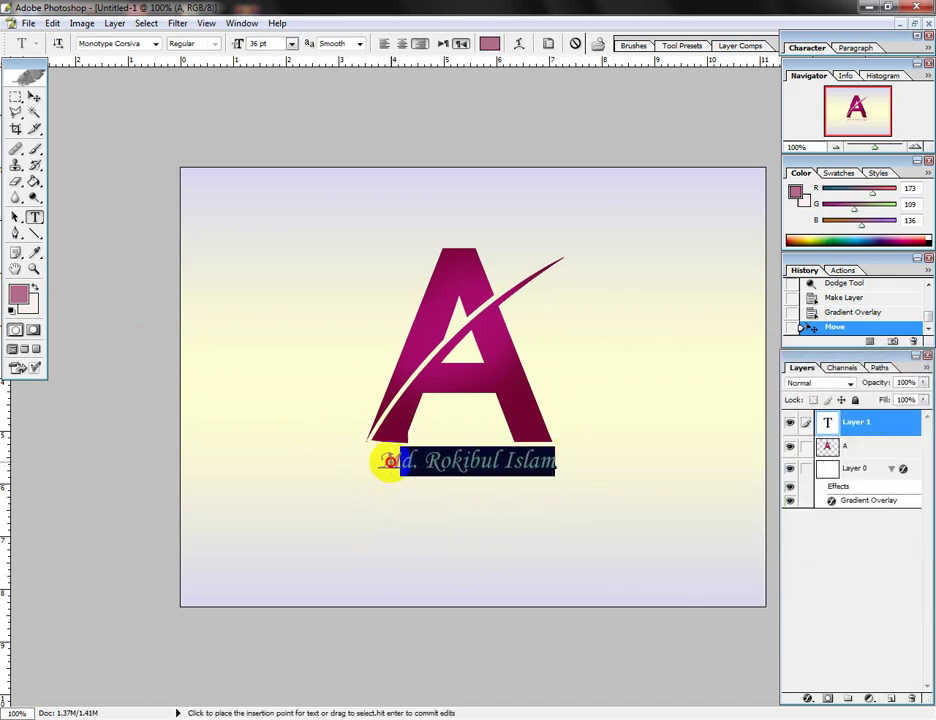
click(18, 293)
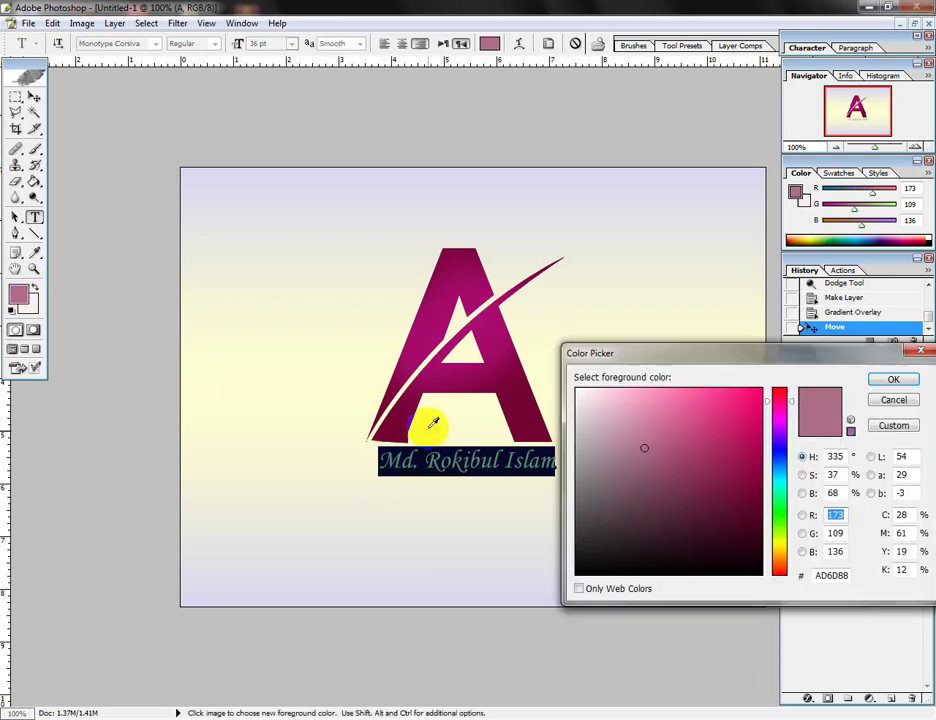
click(405, 425)
click(893, 379)
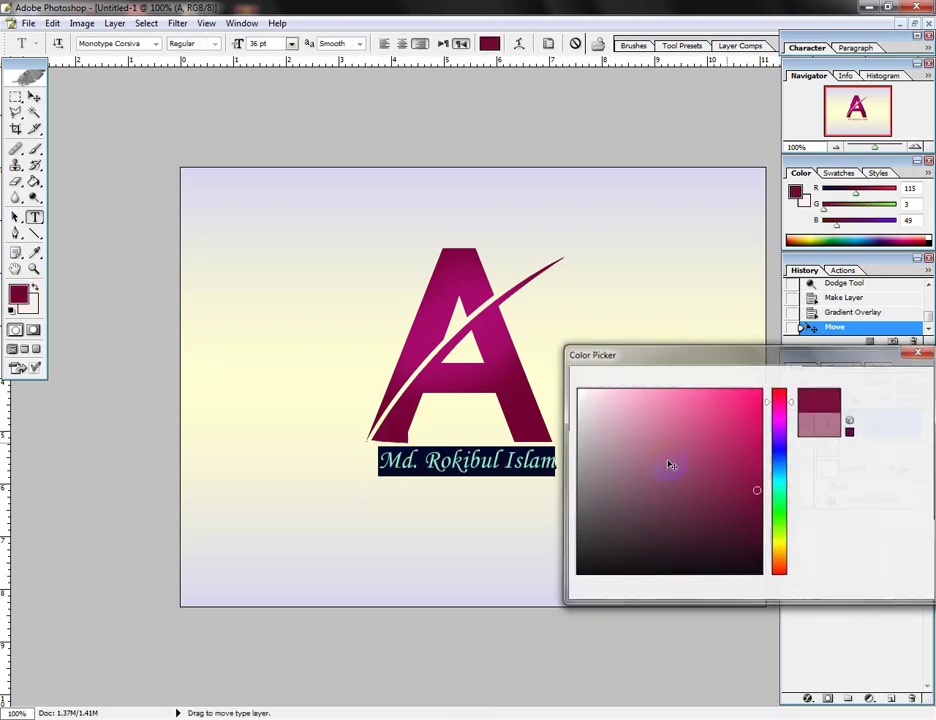
click(553, 458)
drag(478, 495, 475, 501)
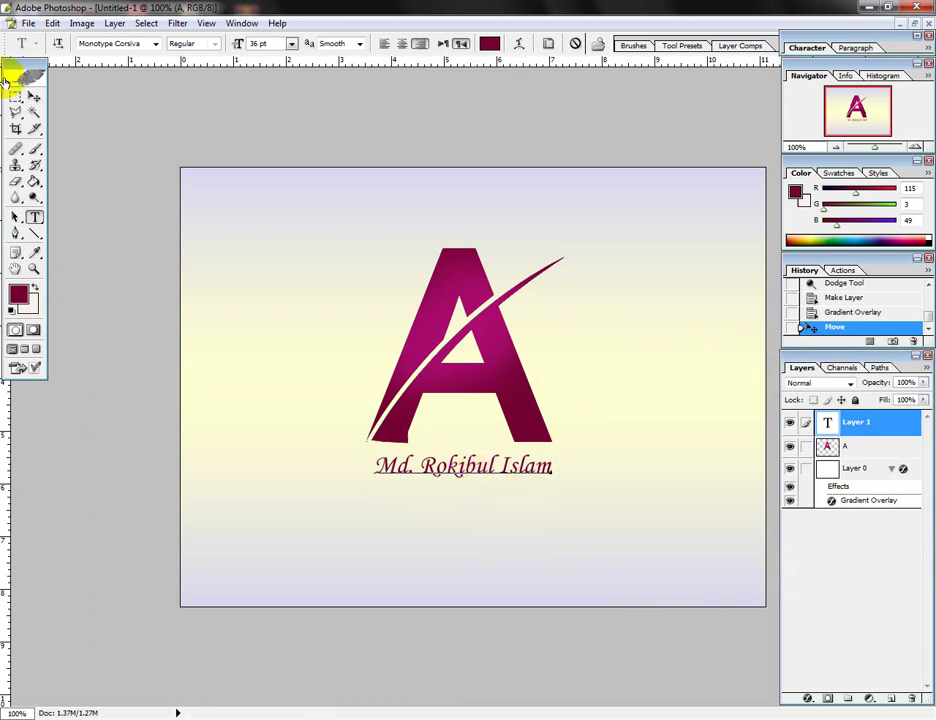
click(34, 97)
- Crop the canvas tightly around the maroon A and the name text below it
click(16, 129)
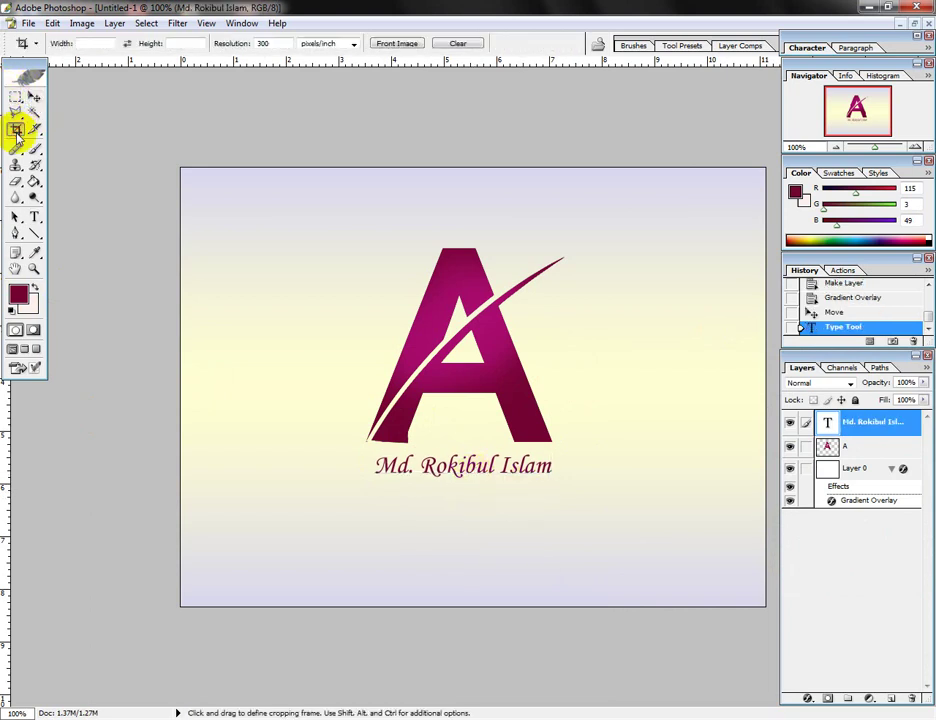
drag(178, 172, 875, 612)
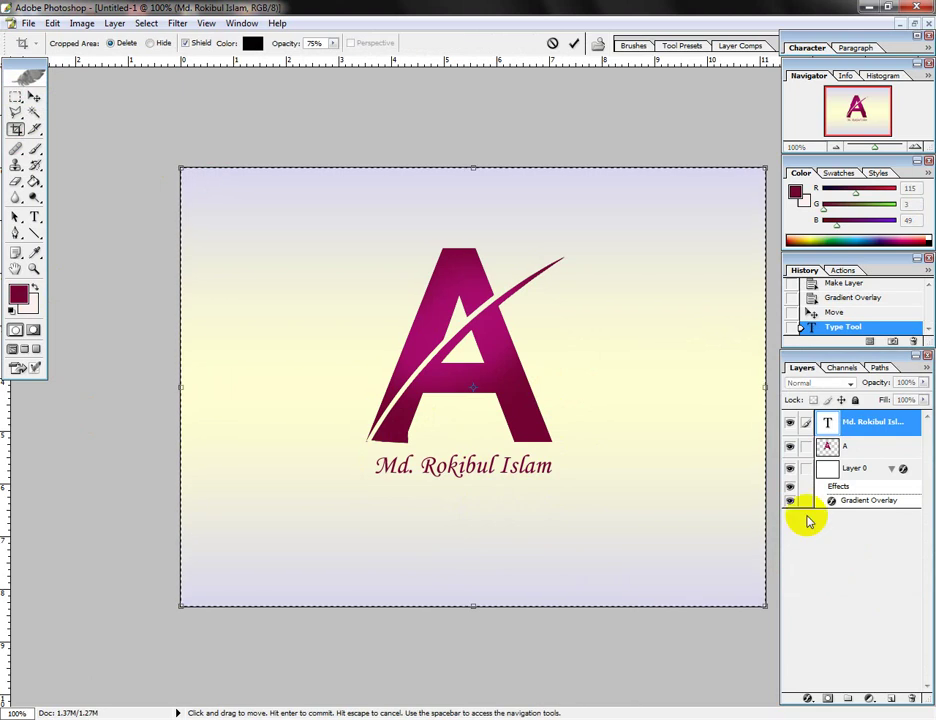
drag(766, 395, 595, 399)
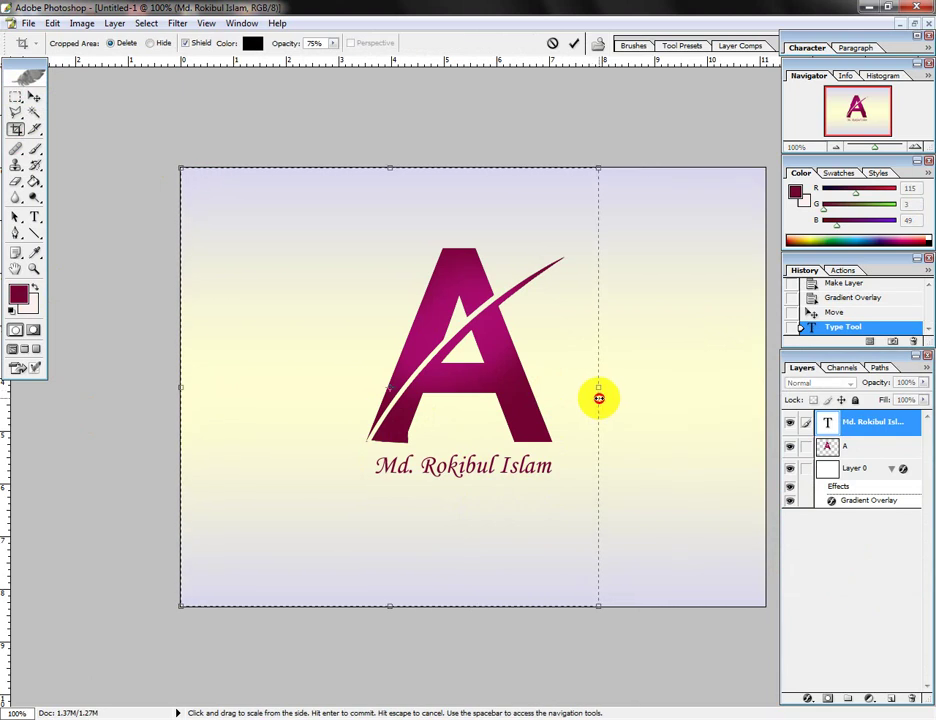
drag(182, 386, 342, 406)
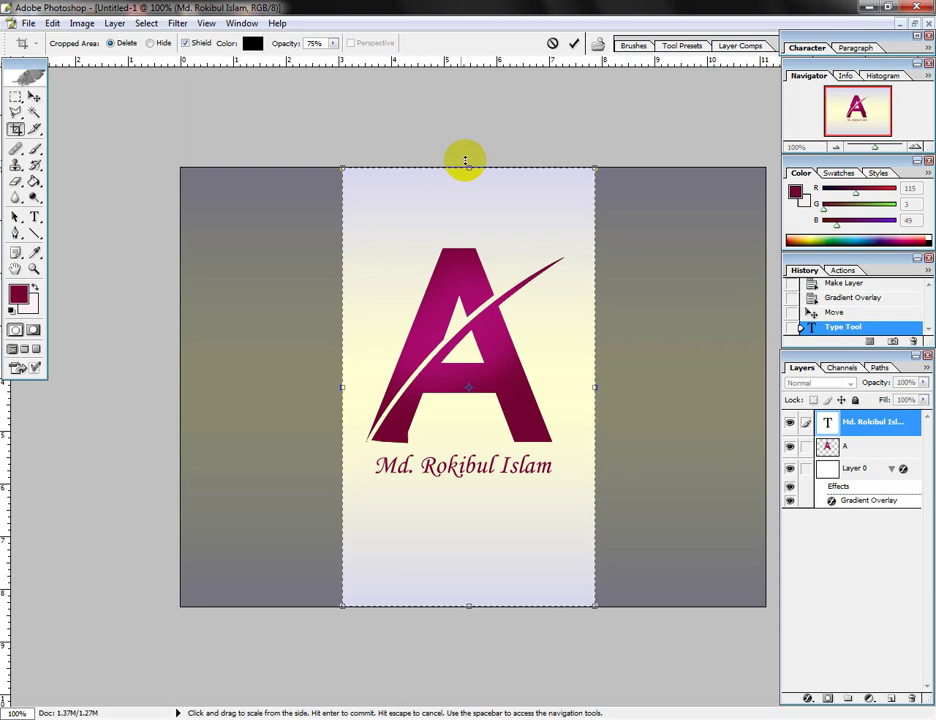
drag(473, 168, 470, 236)
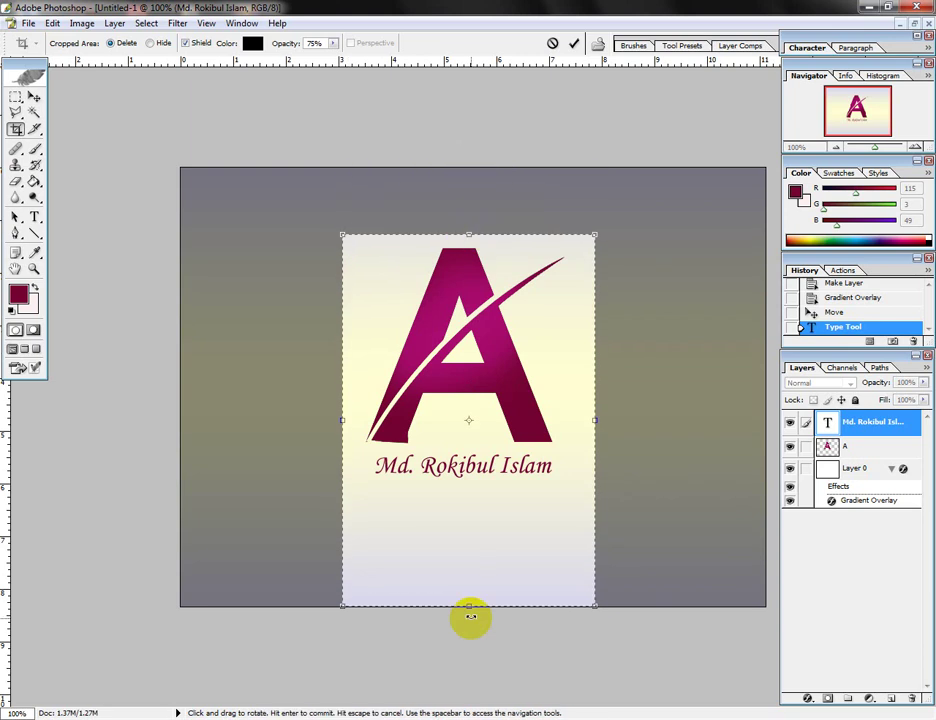
drag(470, 605, 472, 512)
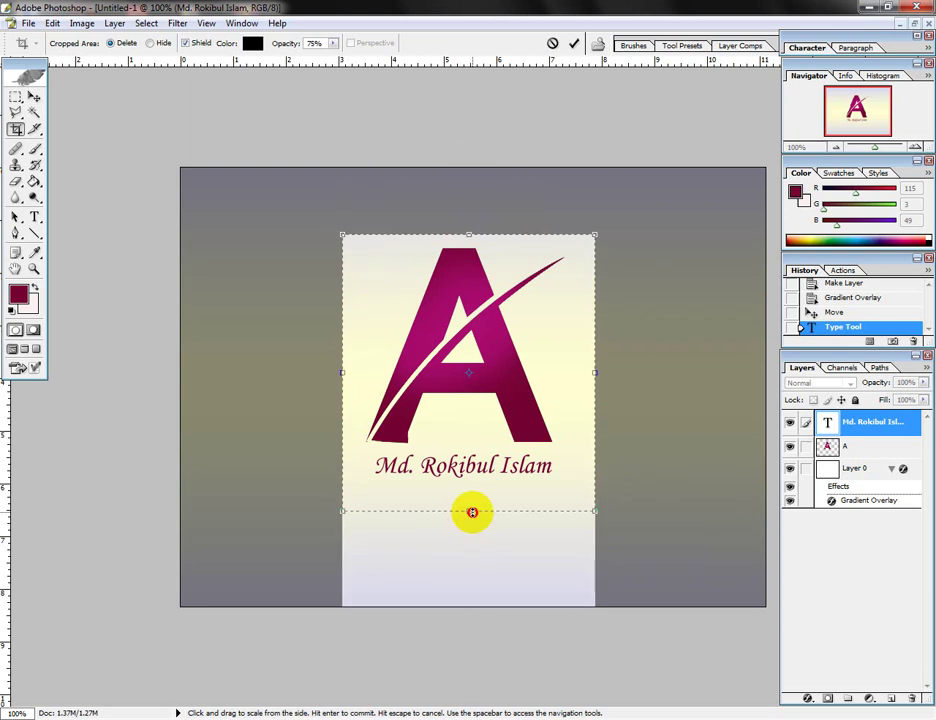
drag(472, 512, 471, 497)
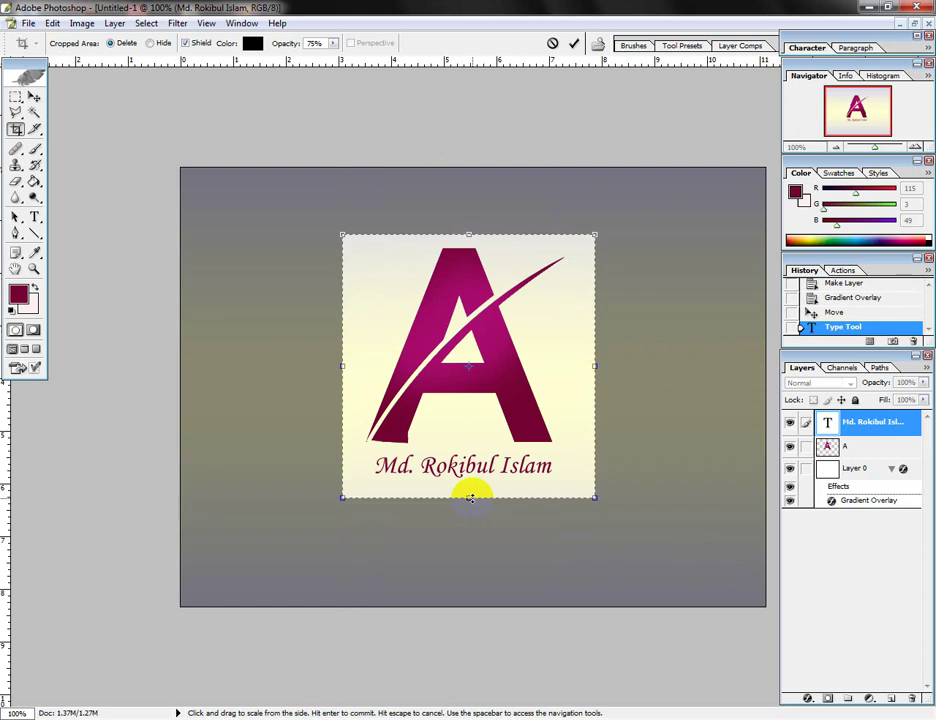
key(Return)
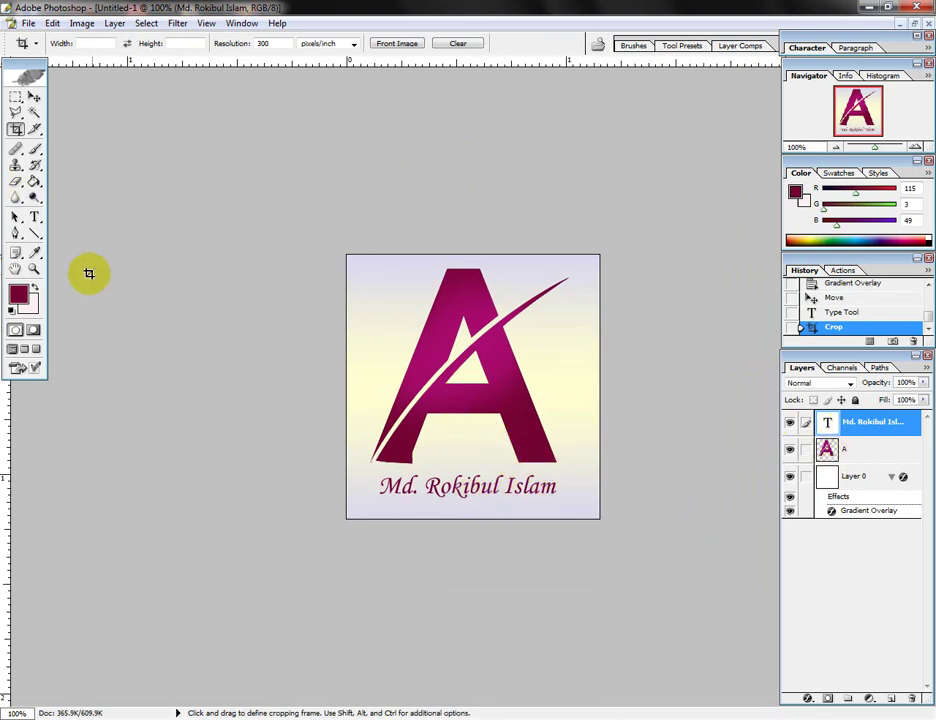
- Save a copy to the Desktop as an interlaced PNG named 'logo 1.png'
click(29, 23)
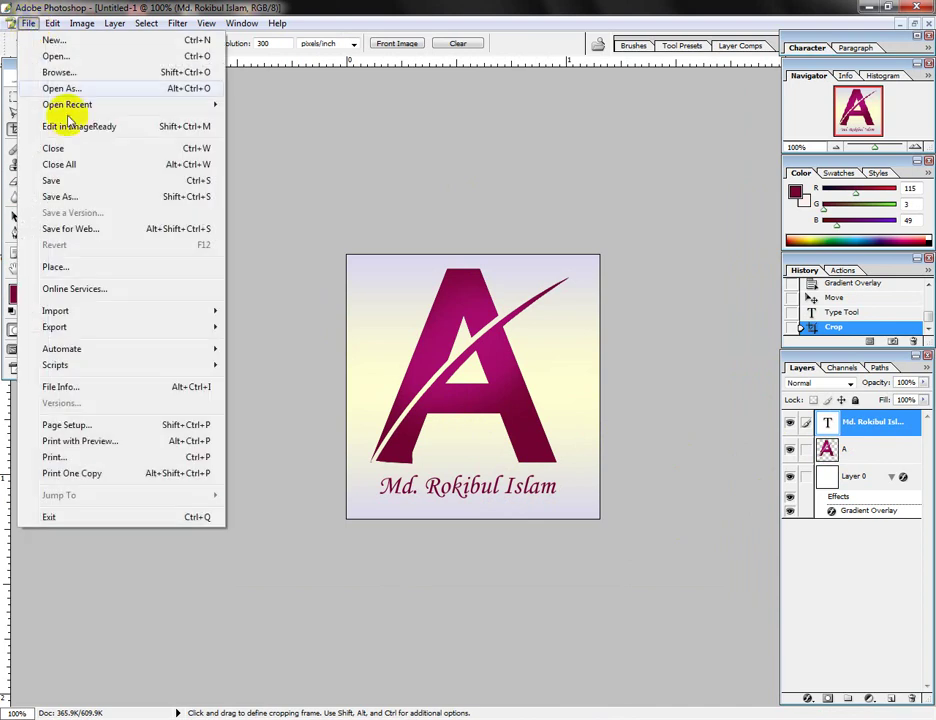
click(67, 182)
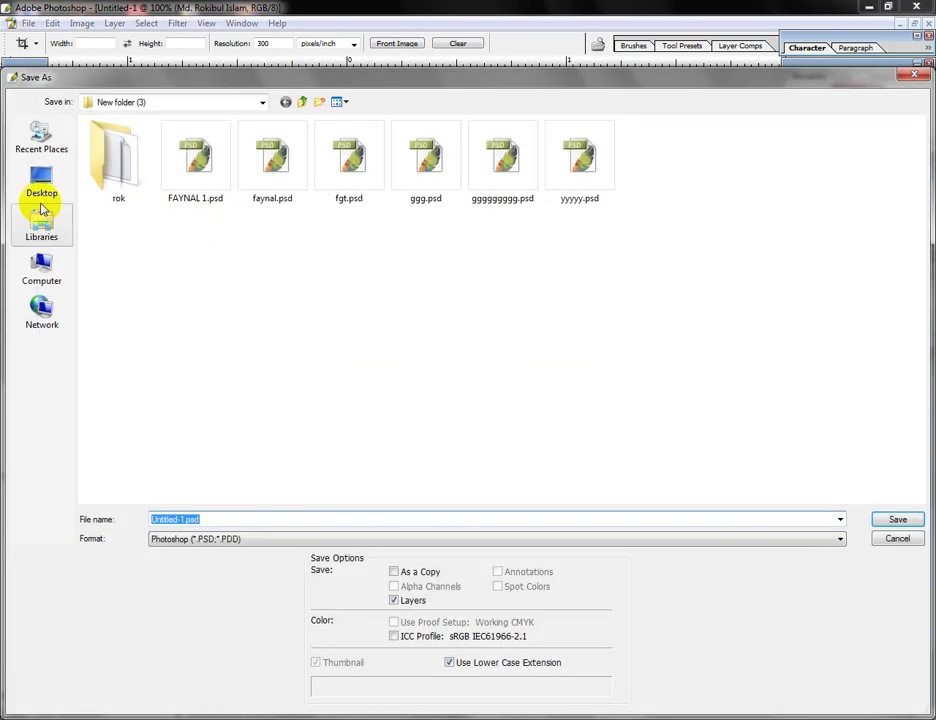
click(42, 186)
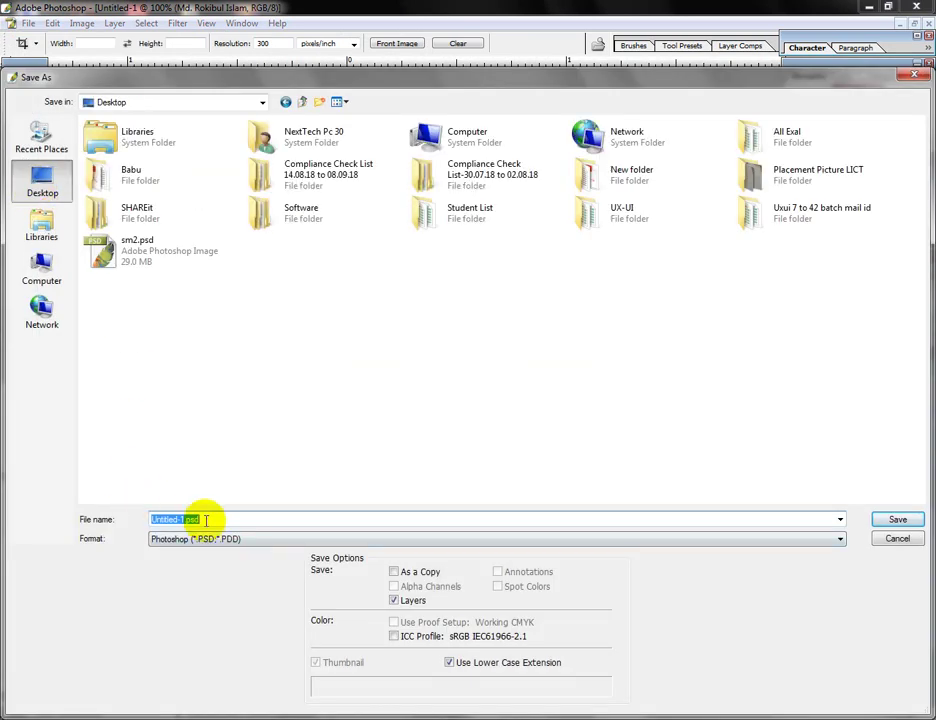
text(lo)
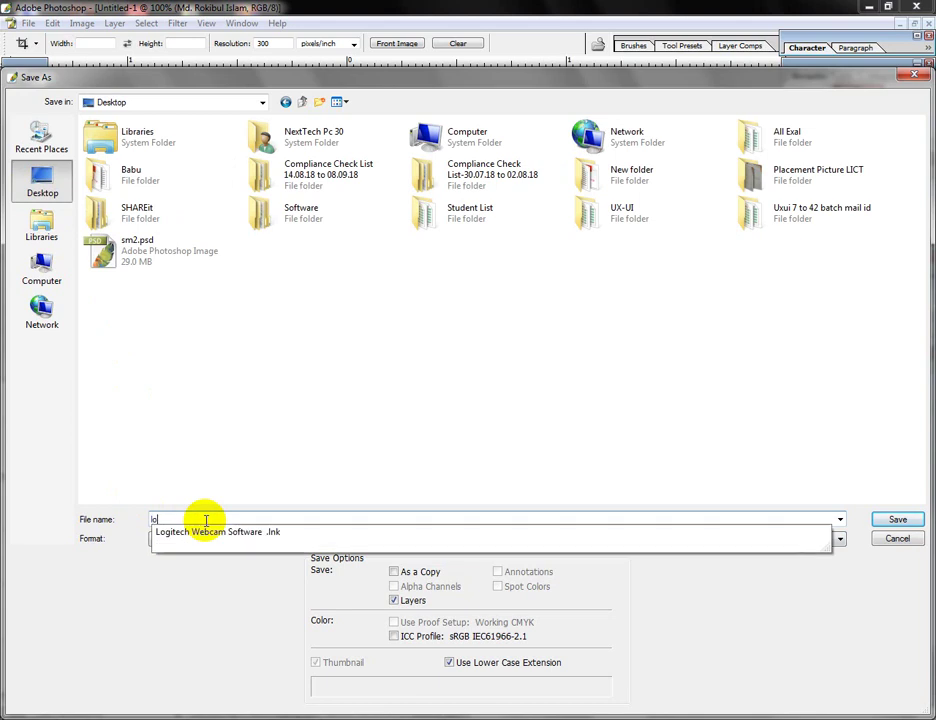
text(go 1)
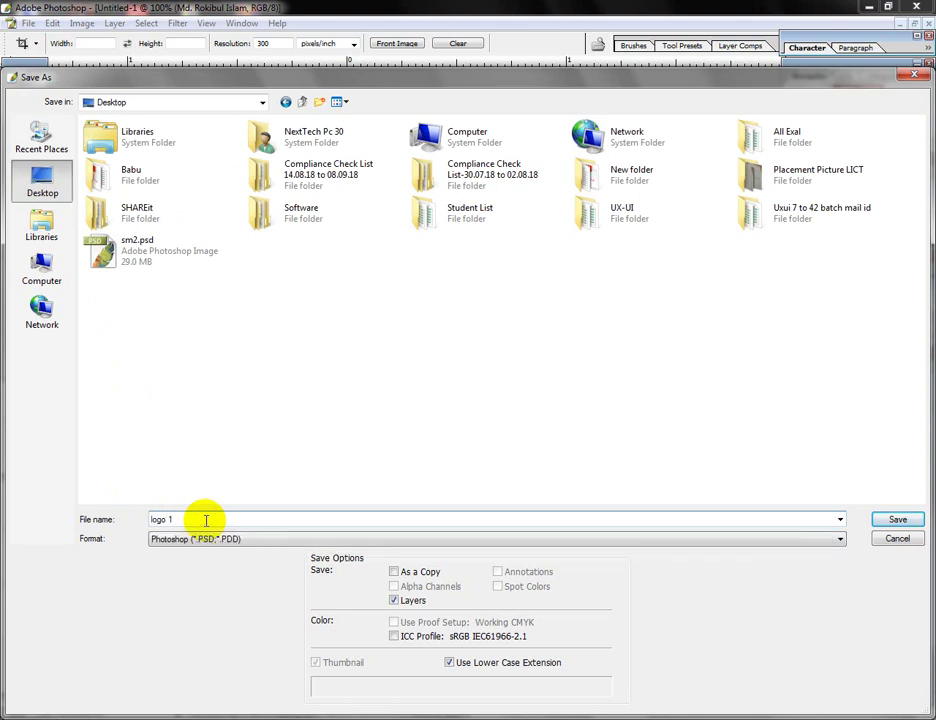
click(247, 541)
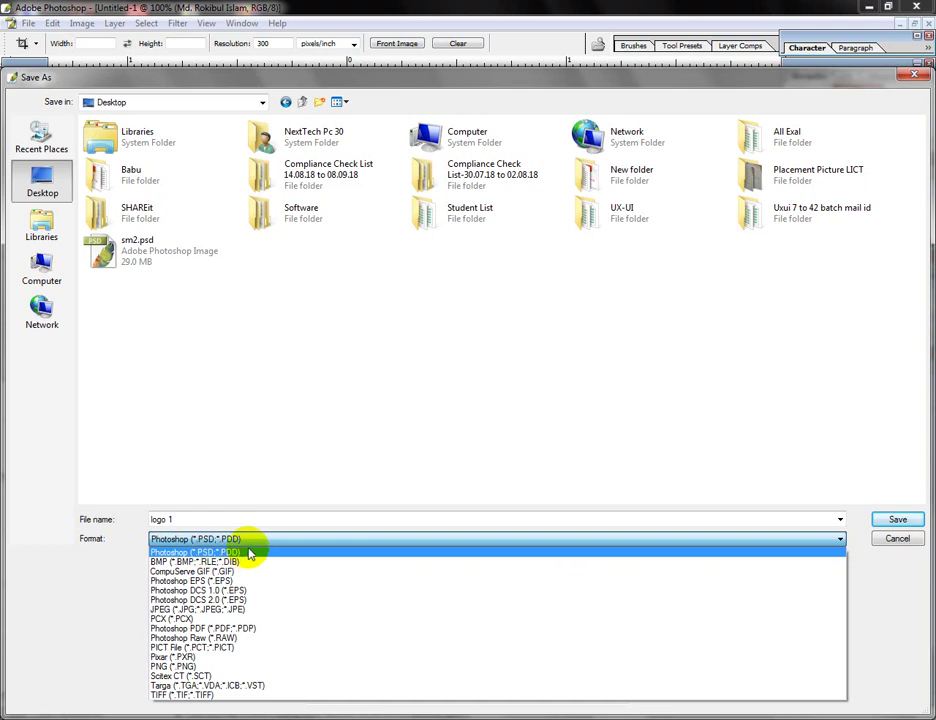
click(200, 666)
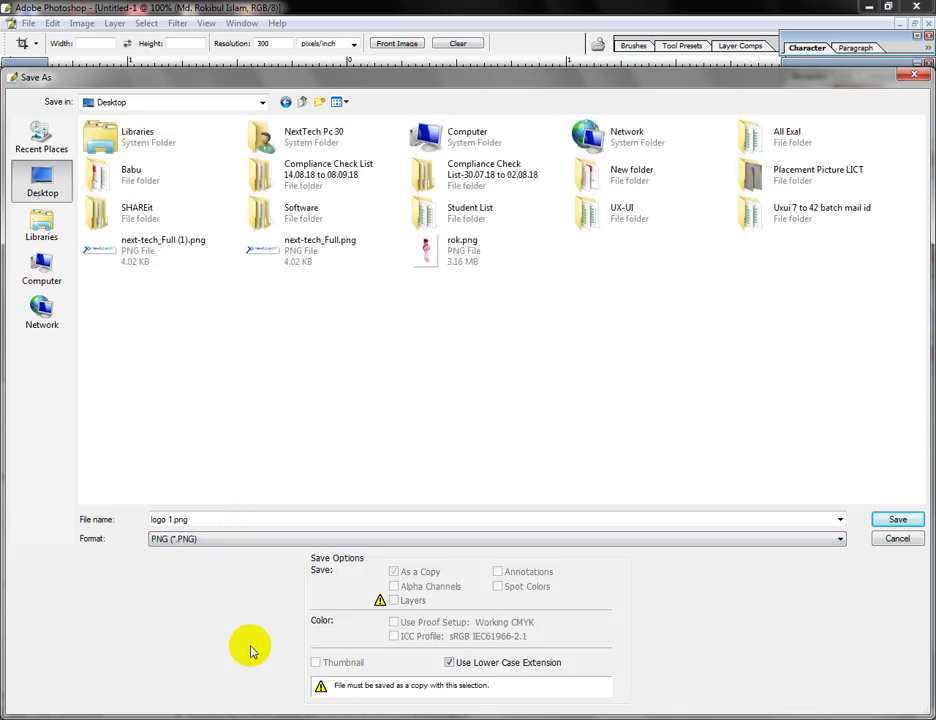
click(895, 522)
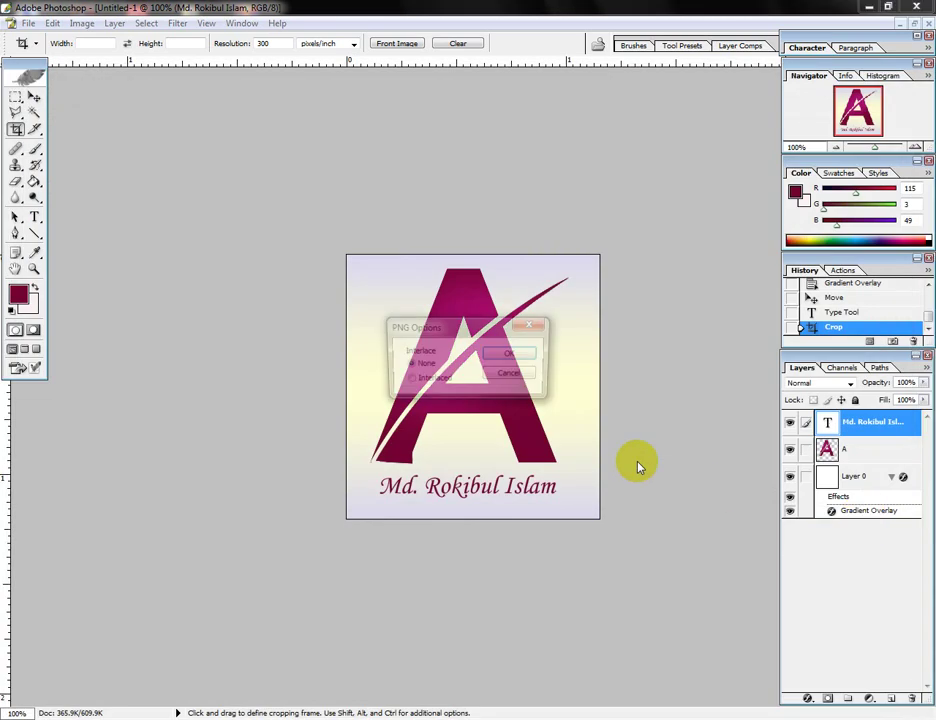
click(425, 384)
click(516, 356)
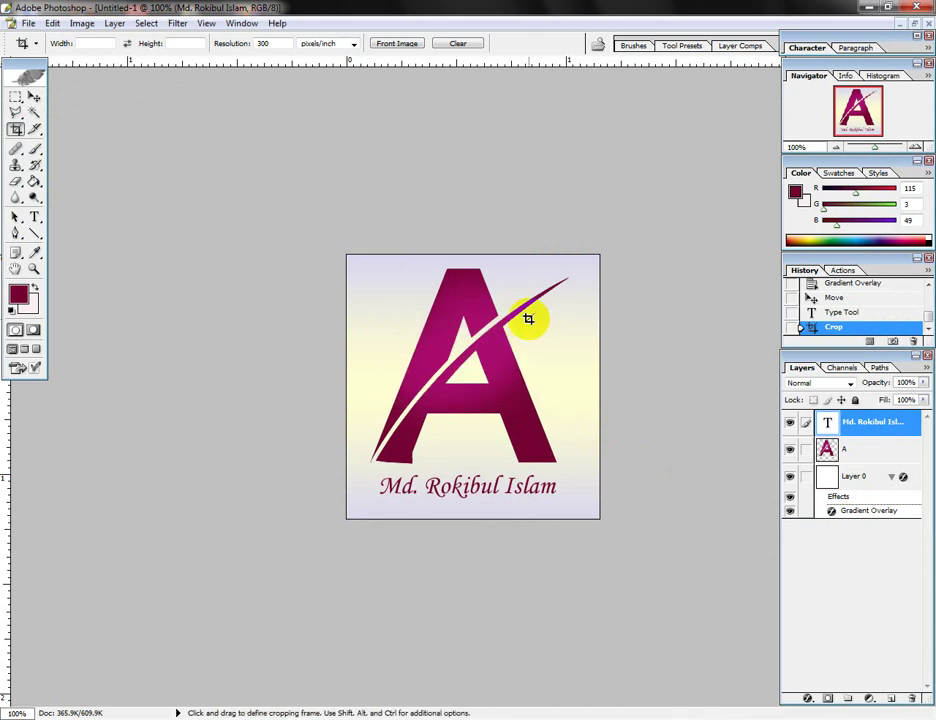
- Minimize Photoshop, refresh the desktop, and open logo 1.png in ImageReady
click(871, 8)
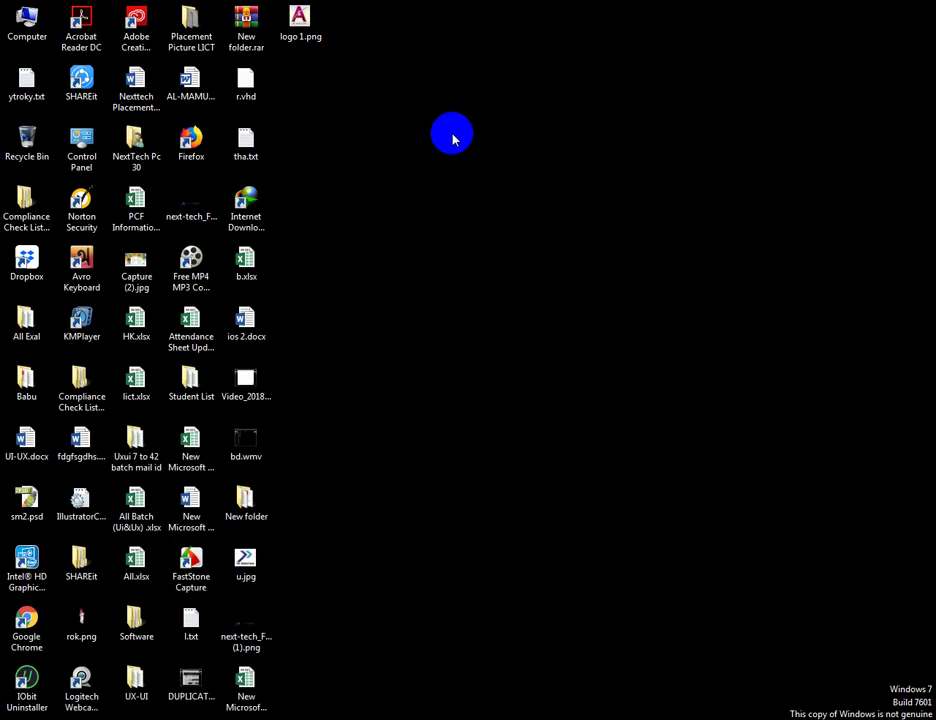
right_click(452, 121)
click(484, 158)
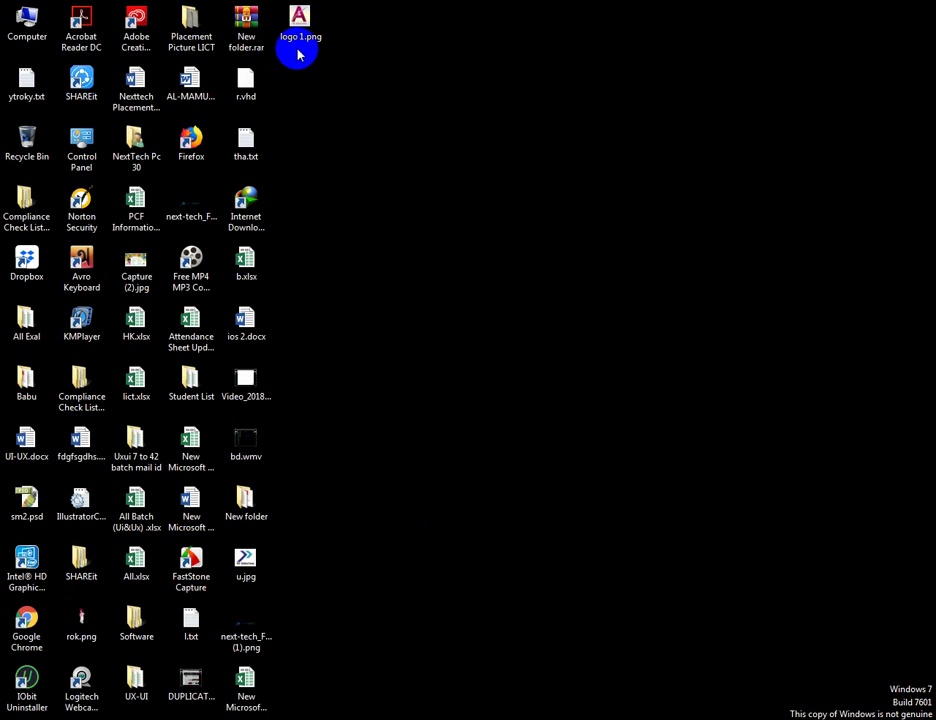
click(305, 28)
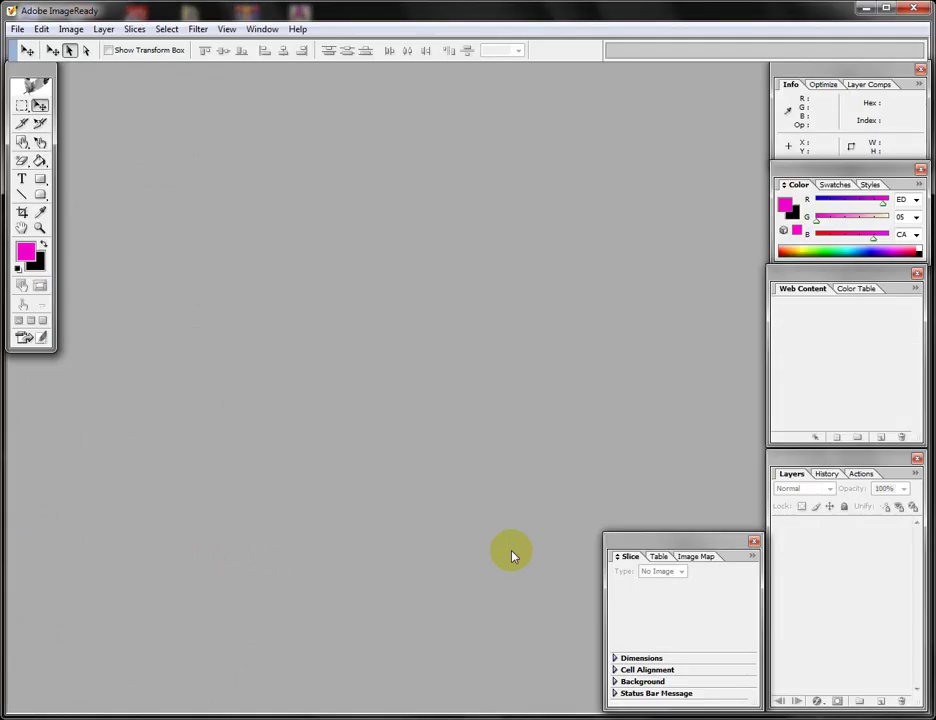
- Maximize logo 1.png to inspect the logo, then close ImageReady
click(274, 76)
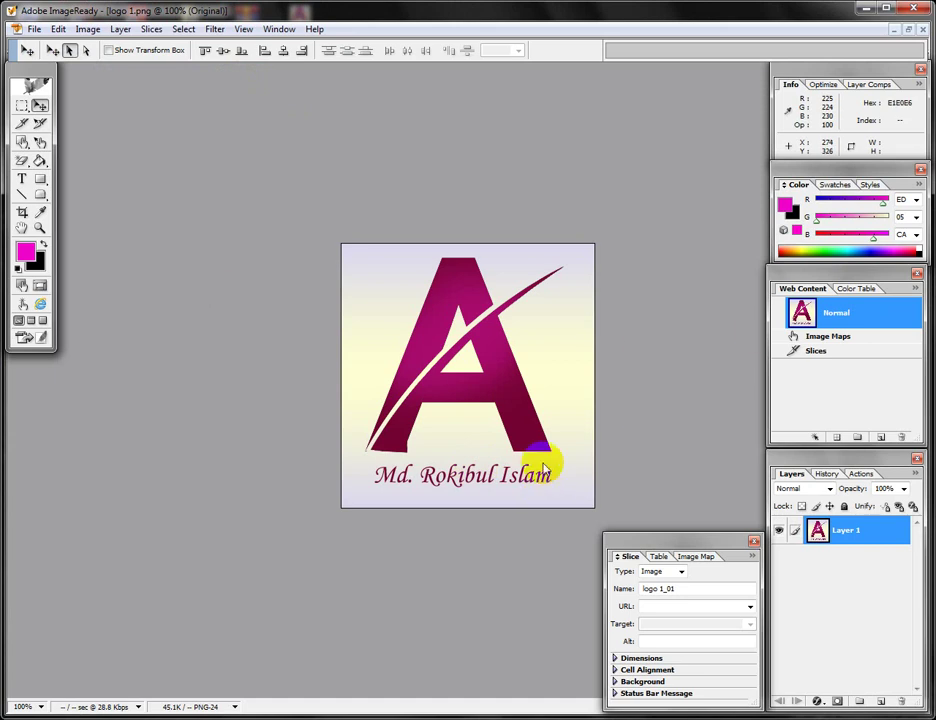
click(913, 9)
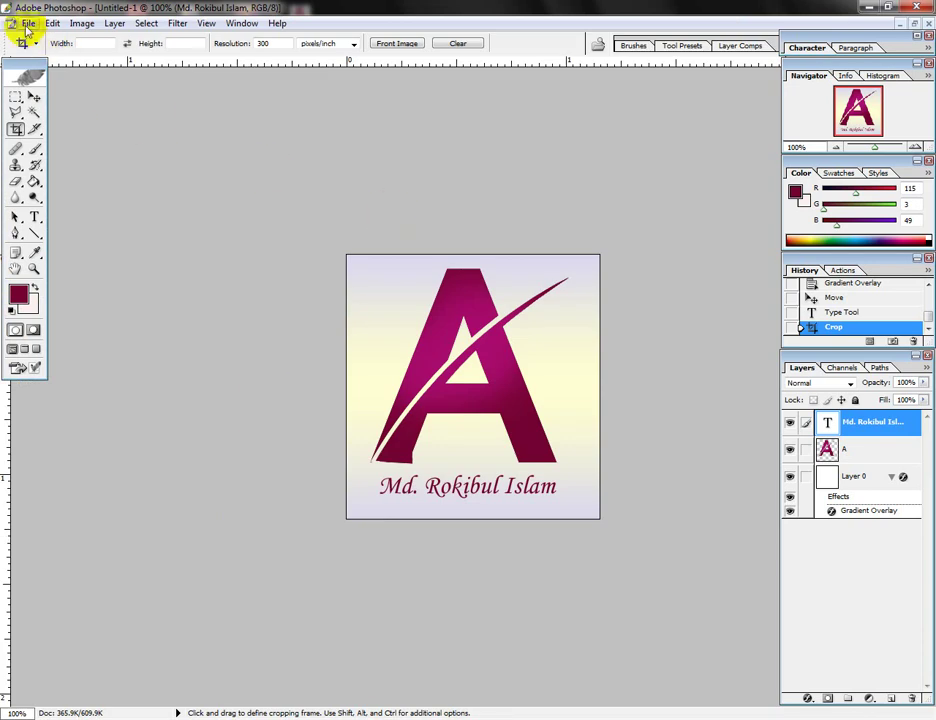
- Save a JPEG copy named h.jpg at Maximum quality 12
click(26, 22)
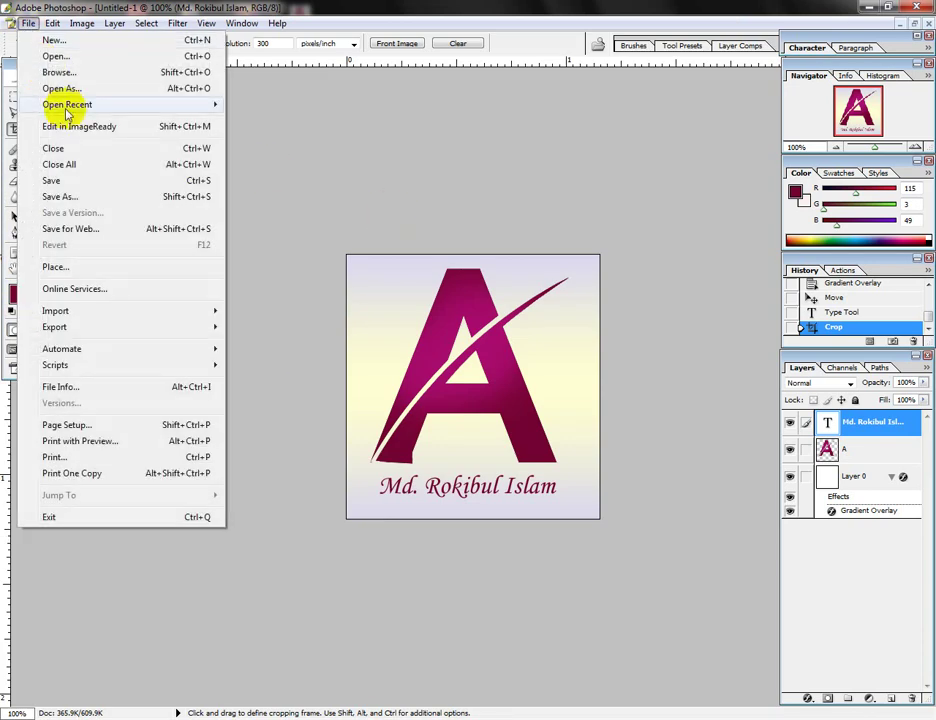
click(64, 197)
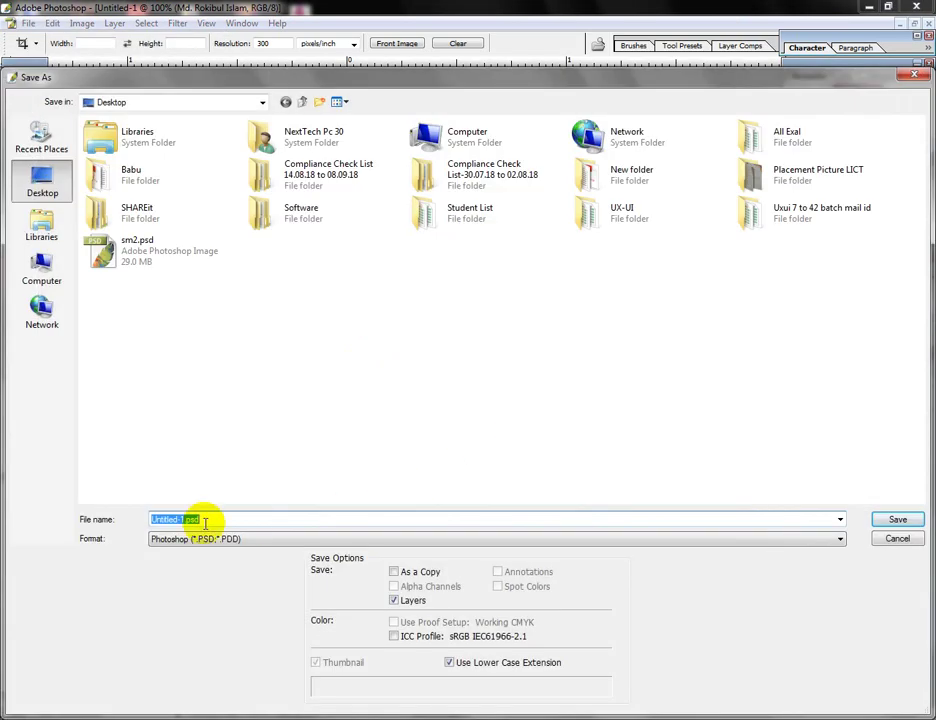
text(h)
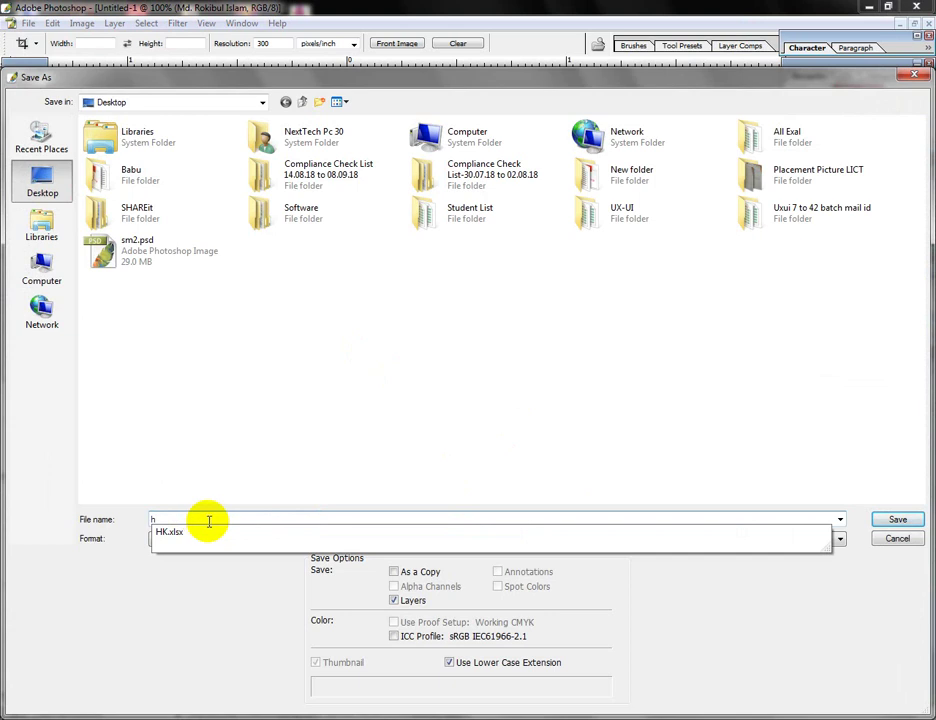
click(209, 539)
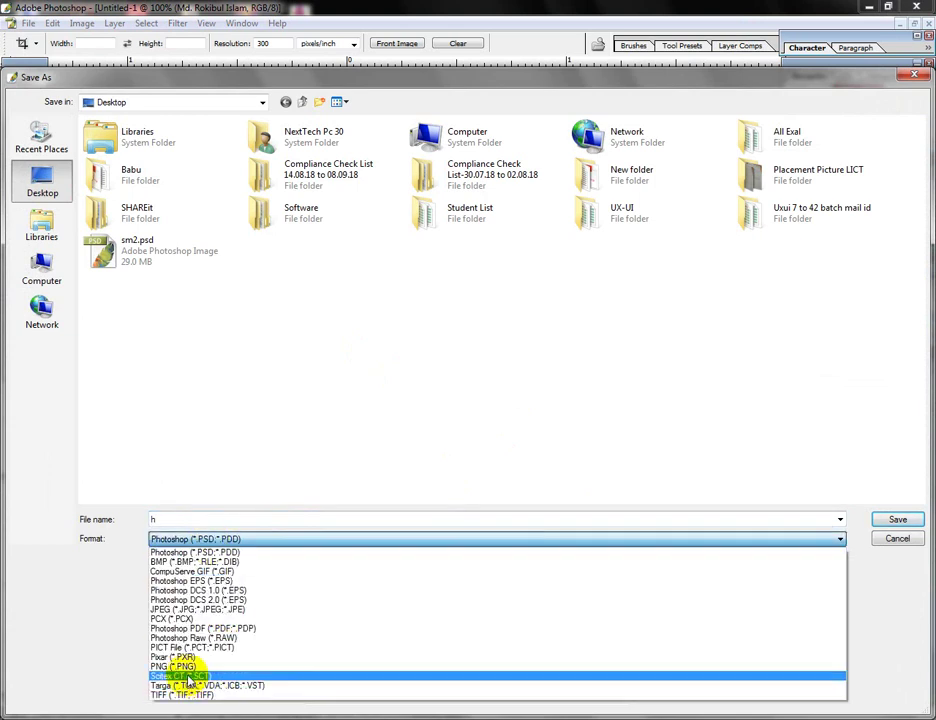
click(203, 608)
click(898, 524)
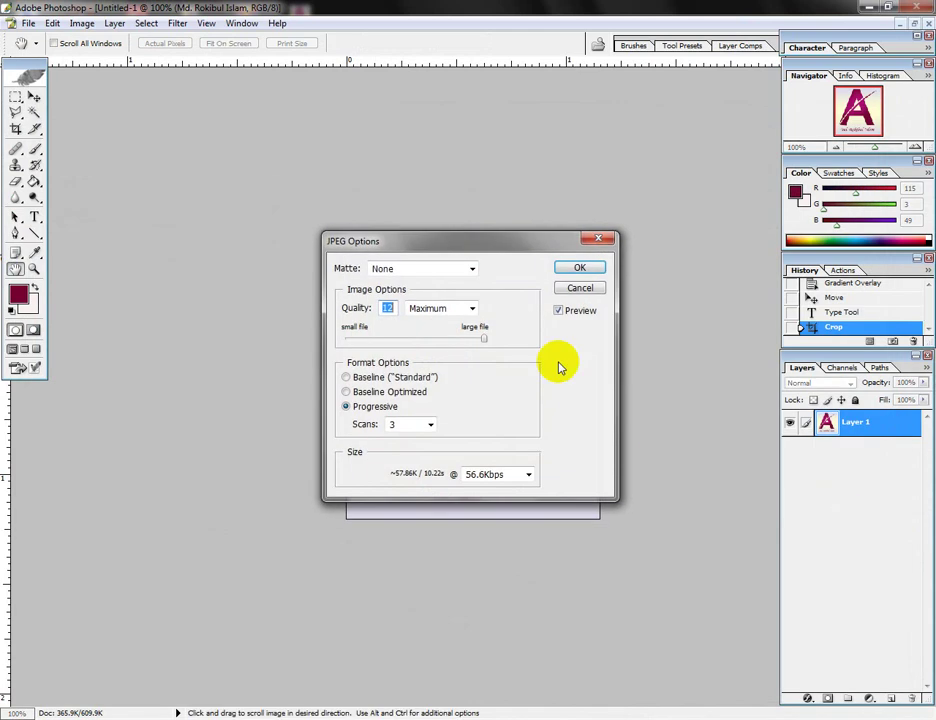
click(580, 271)
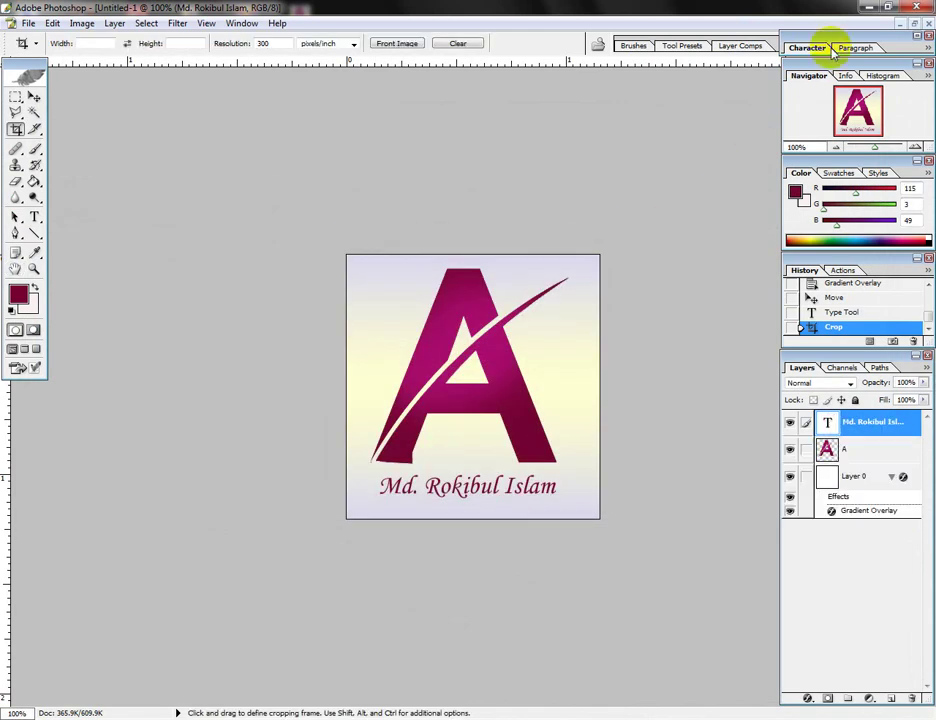
- Open h.jpg from the desktop in Photo Viewer to check it, then close the viewer
click(868, 8)
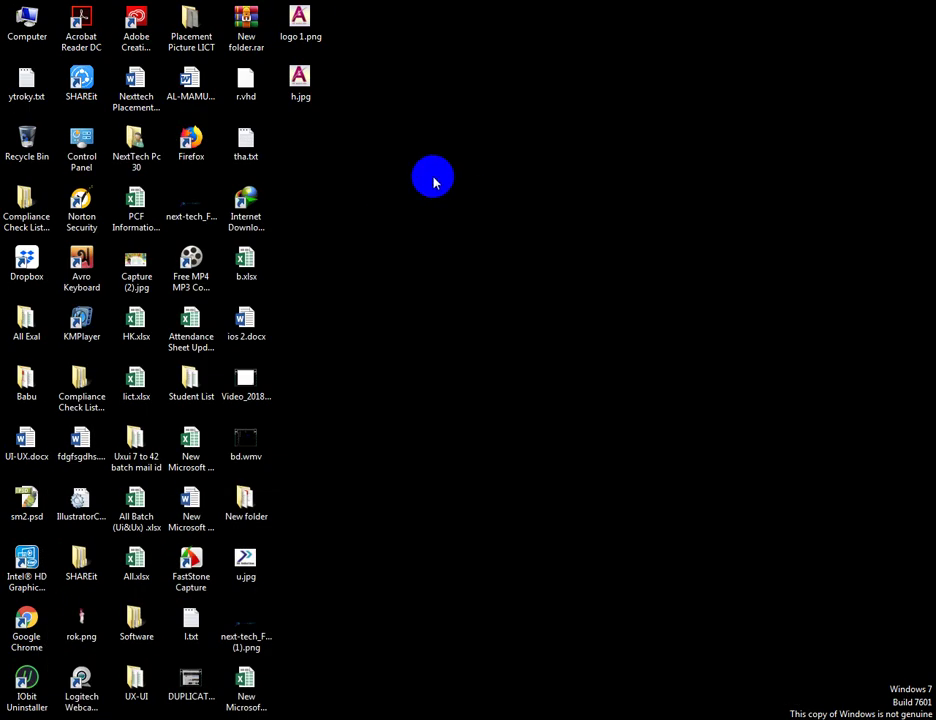
double_click(302, 84)
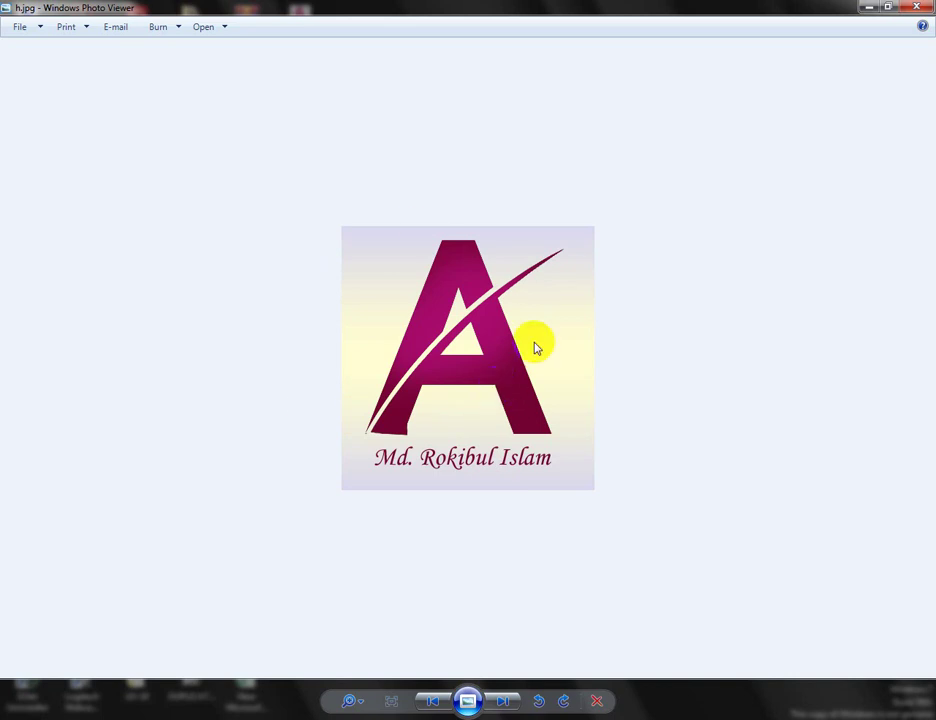
click(868, 8)
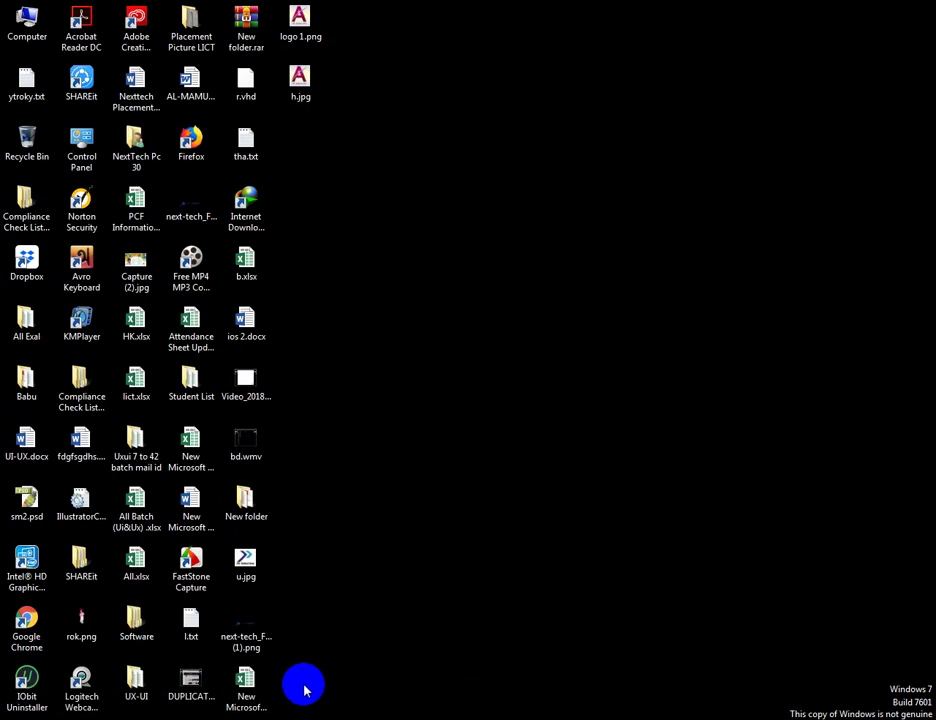
- Save the layered logo as a Photoshop PSD named jj.psd on the Desktop
click(238, 714)
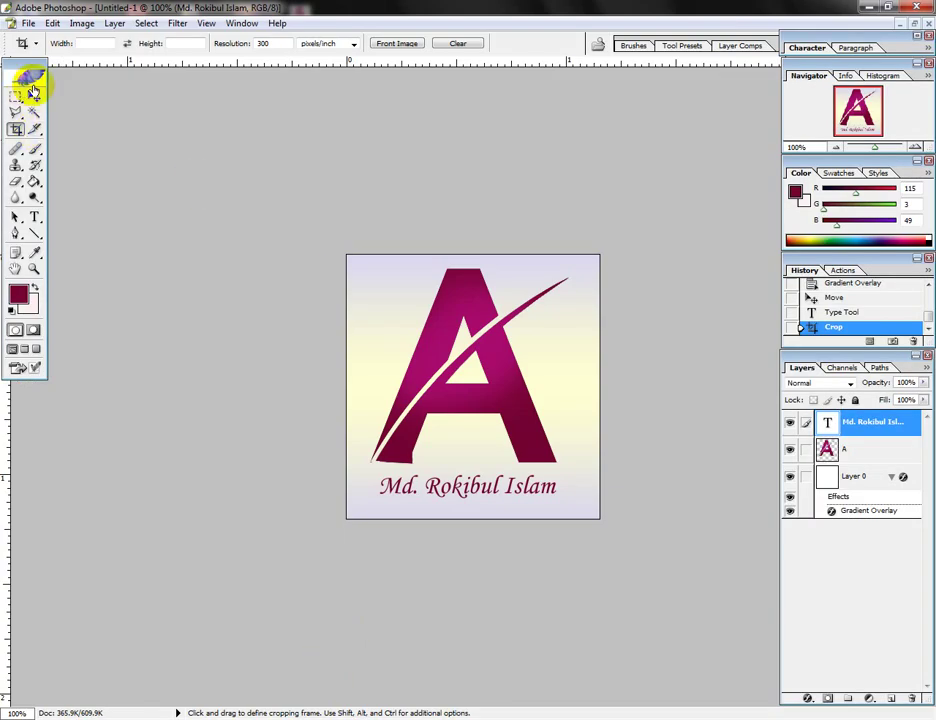
click(28, 23)
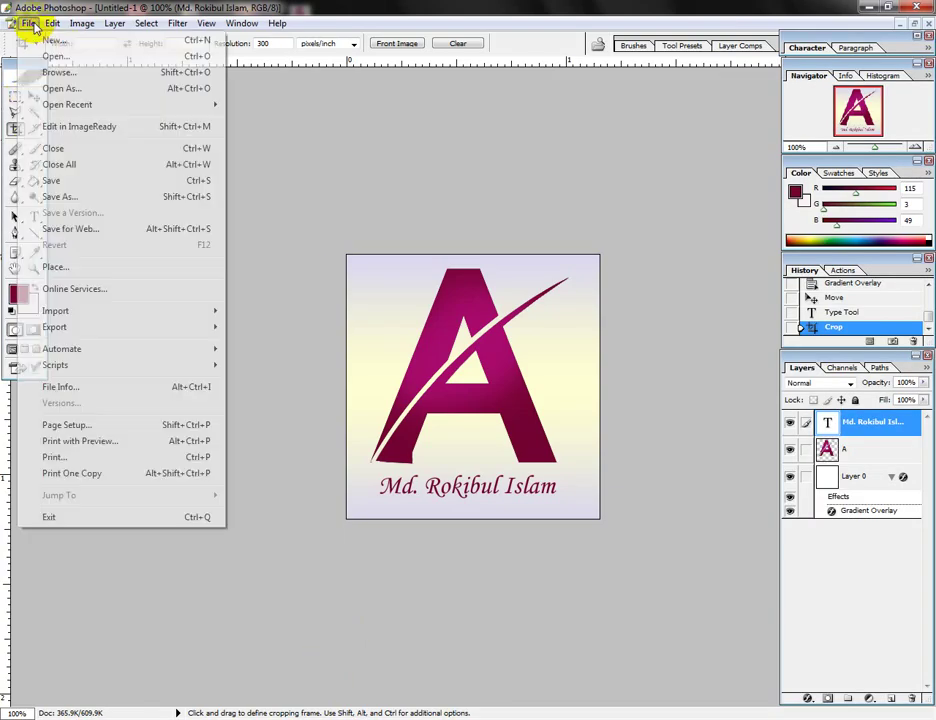
click(62, 196)
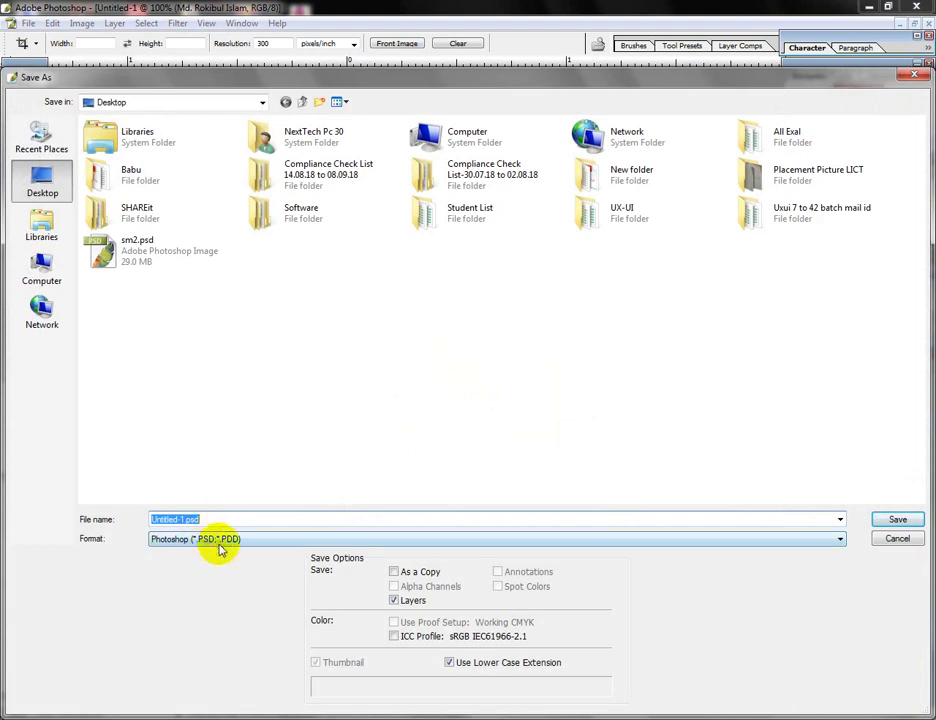
text(i)
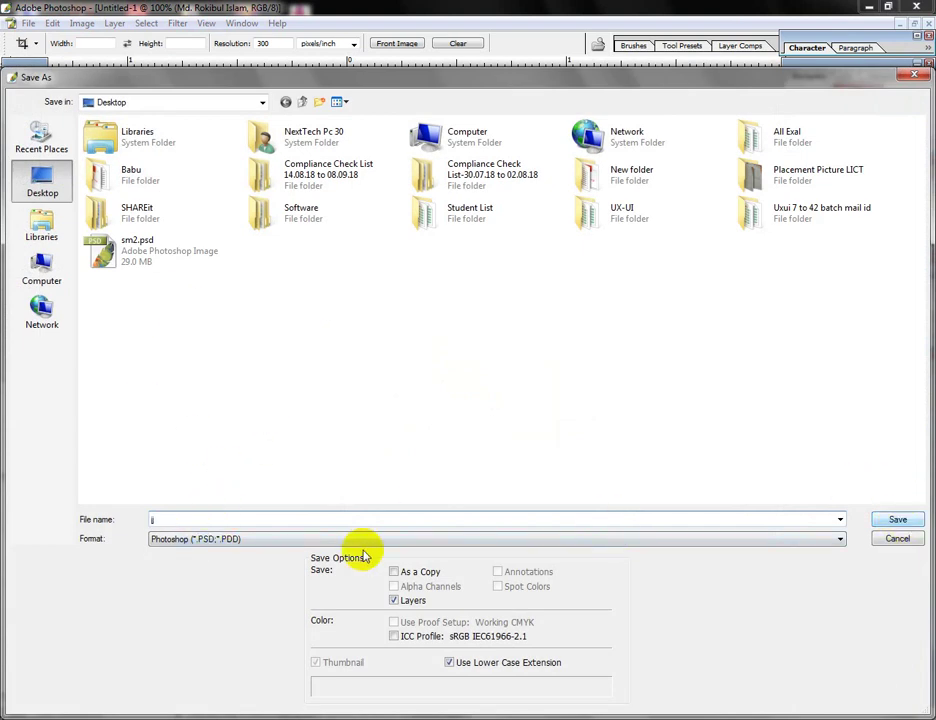
click(295, 541)
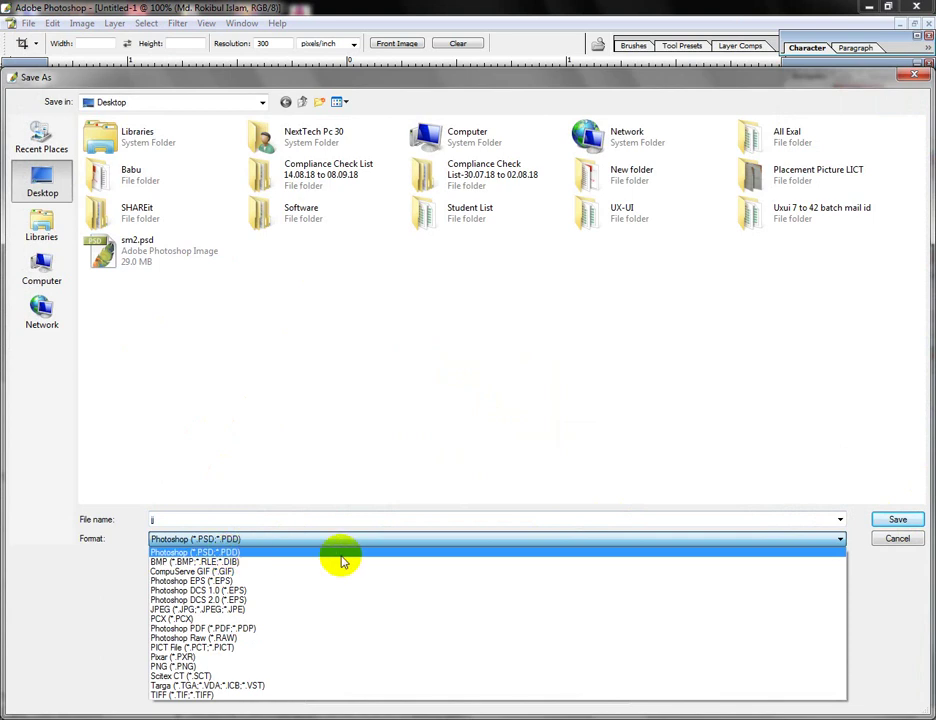
click(897, 520)
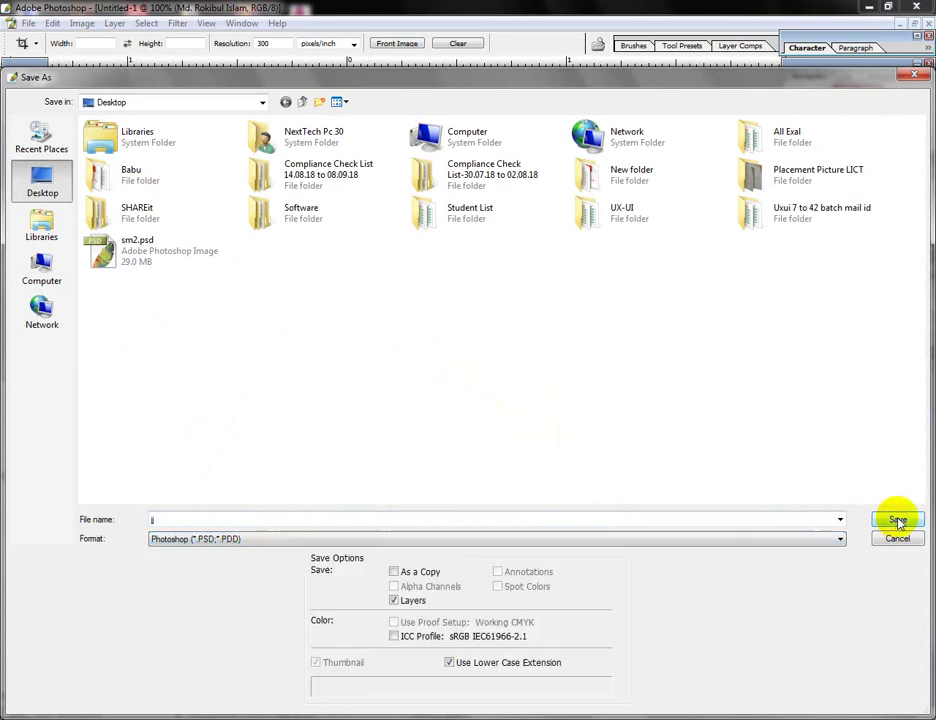
click(897, 520)
click(630, 352)
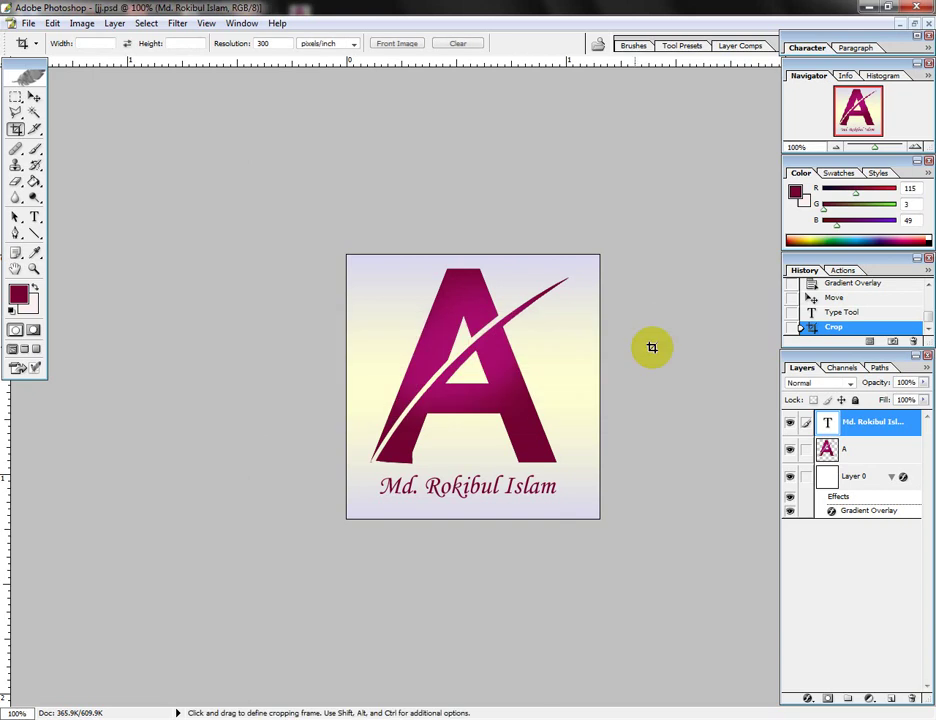
- Refresh the desktop to reveal jj.psd, close Photoshop, then reopen jj.psd
click(867, 7)
right_click(462, 270)
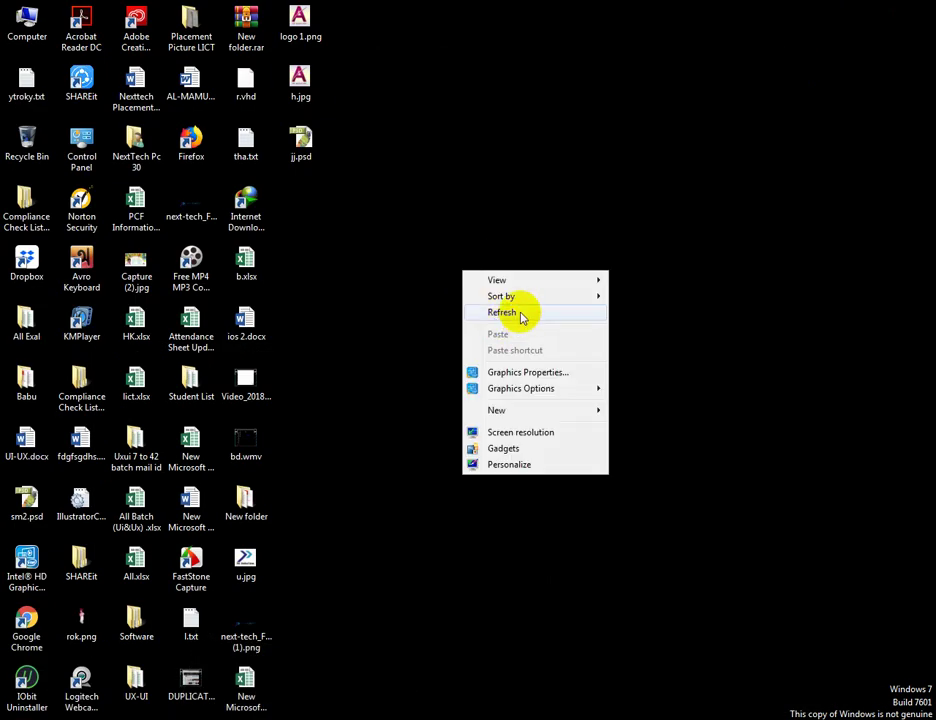
click(522, 311)
drag(376, 158, 297, 147)
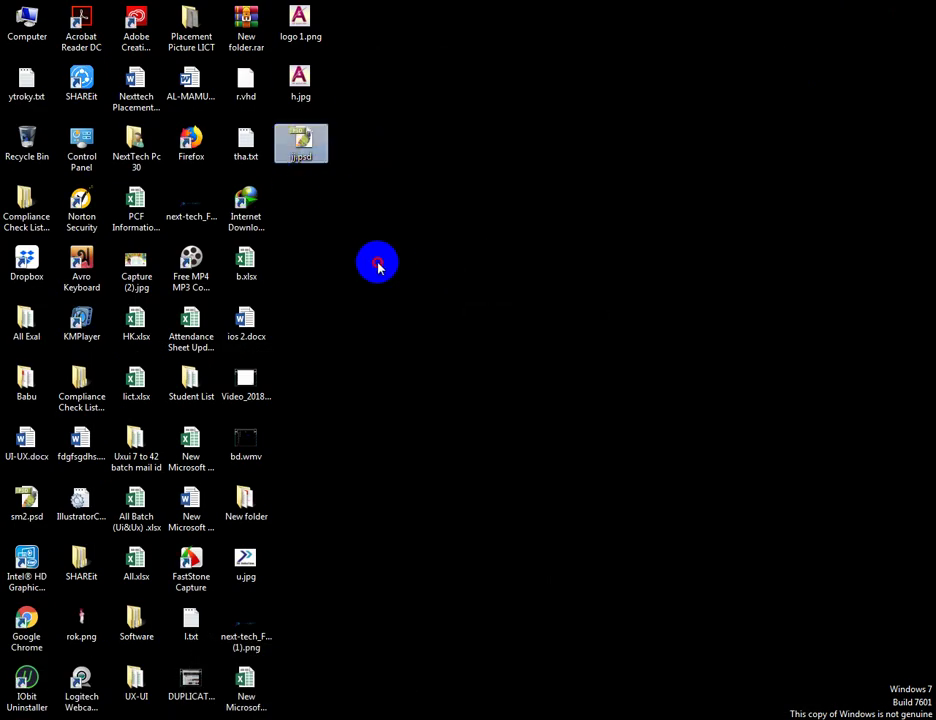
click(292, 549)
key(alt+Tab)
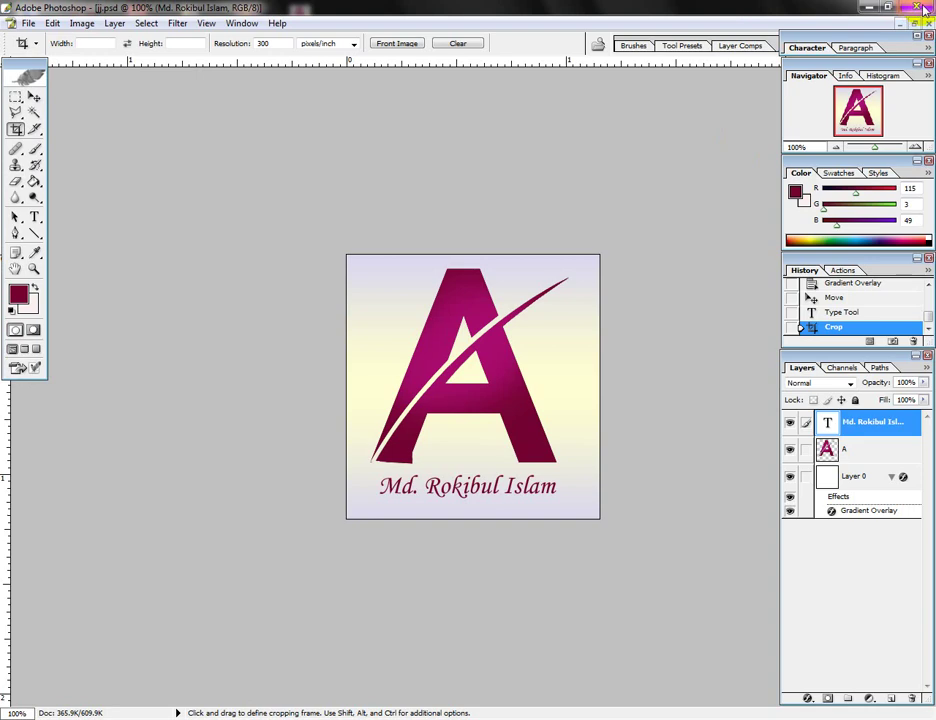
click(924, 9)
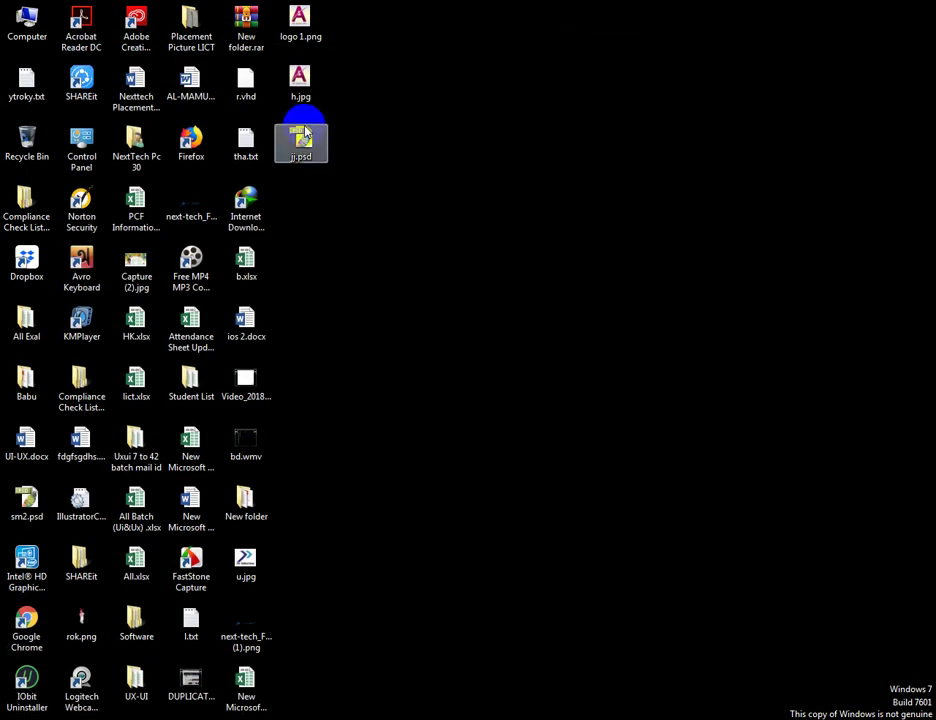
double_click(305, 133)
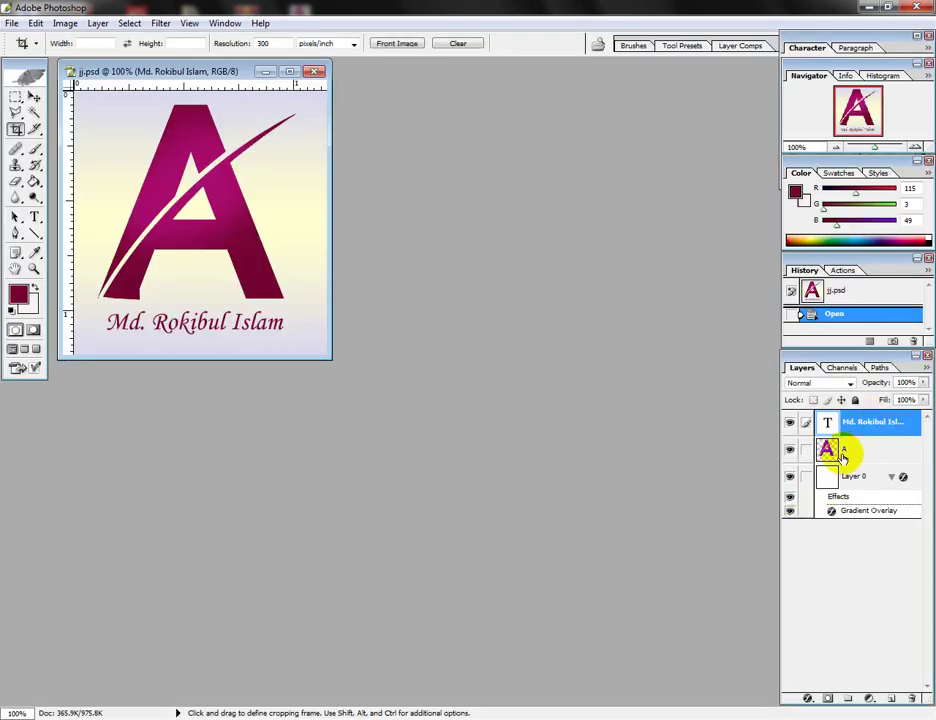
- Maximize jj.psd and nudge its editable name text layer slightly up and right
click(845, 452)
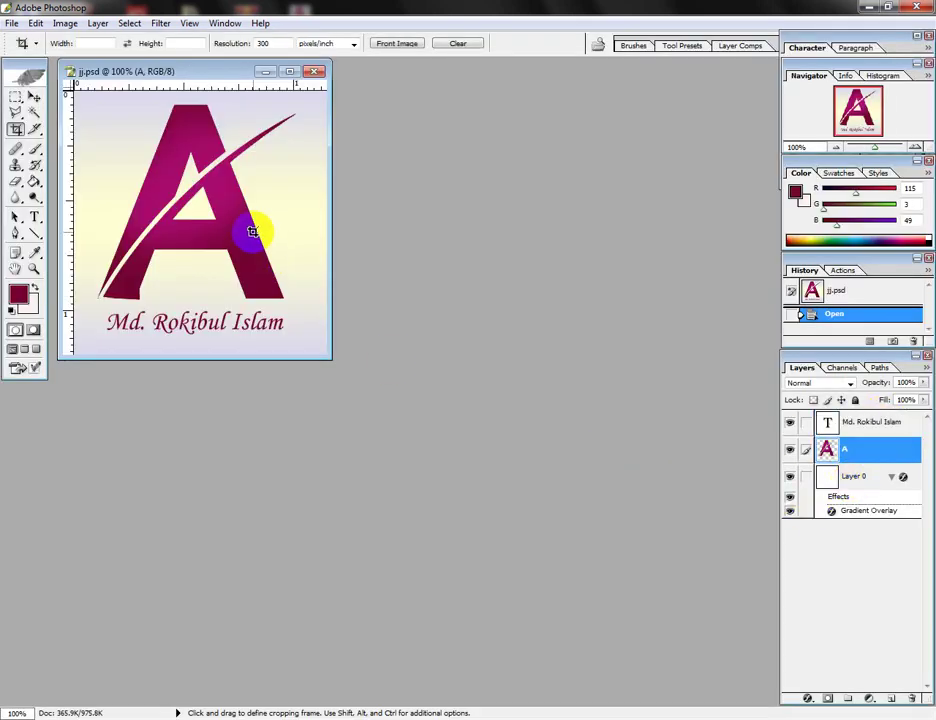
click(291, 74)
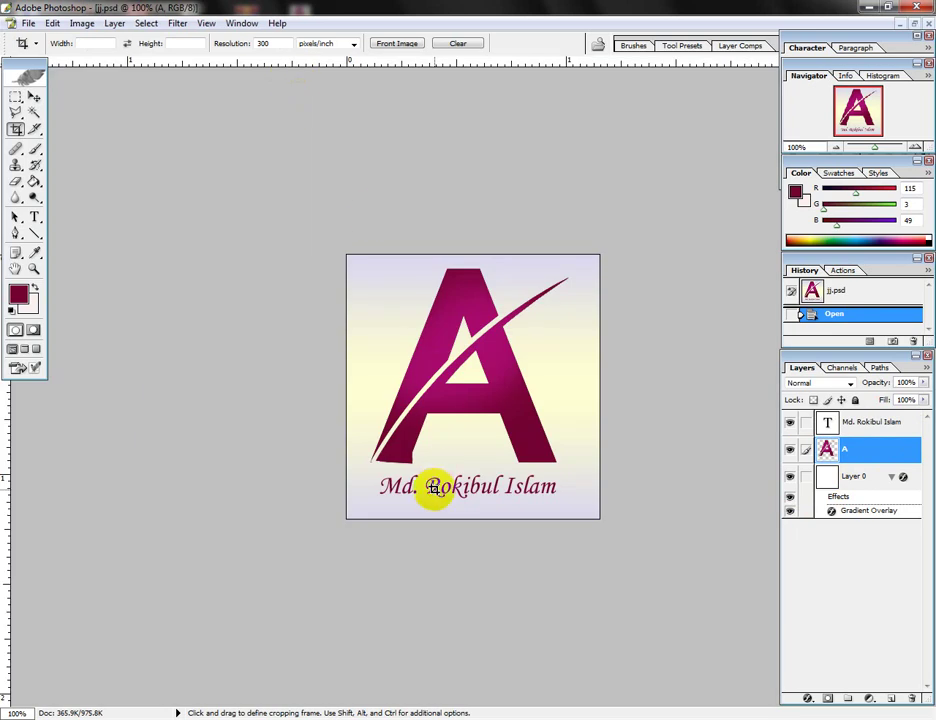
click(34, 216)
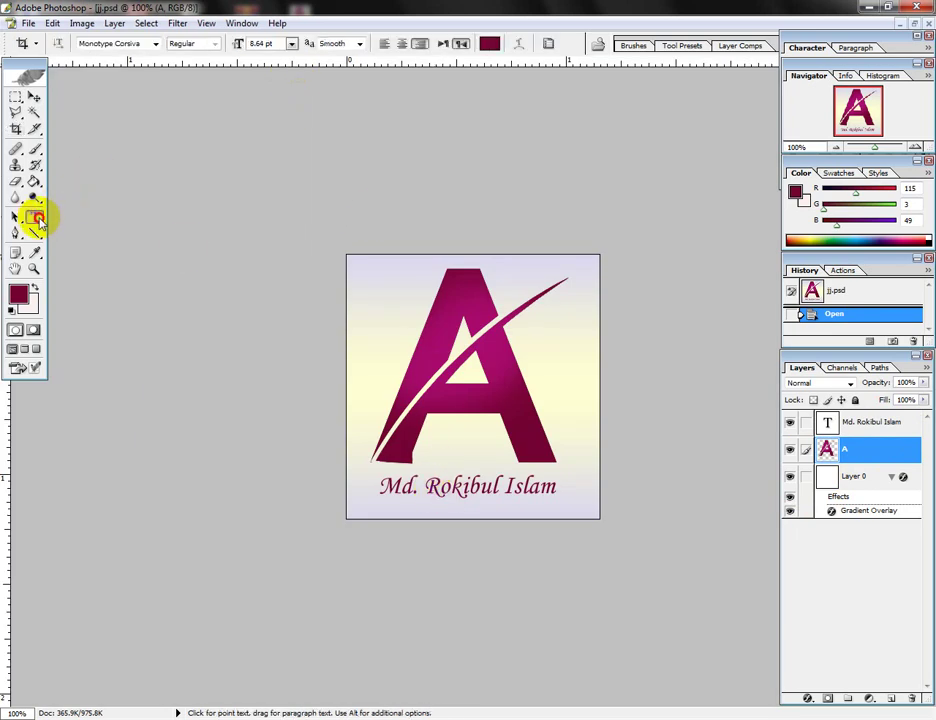
click(497, 488)
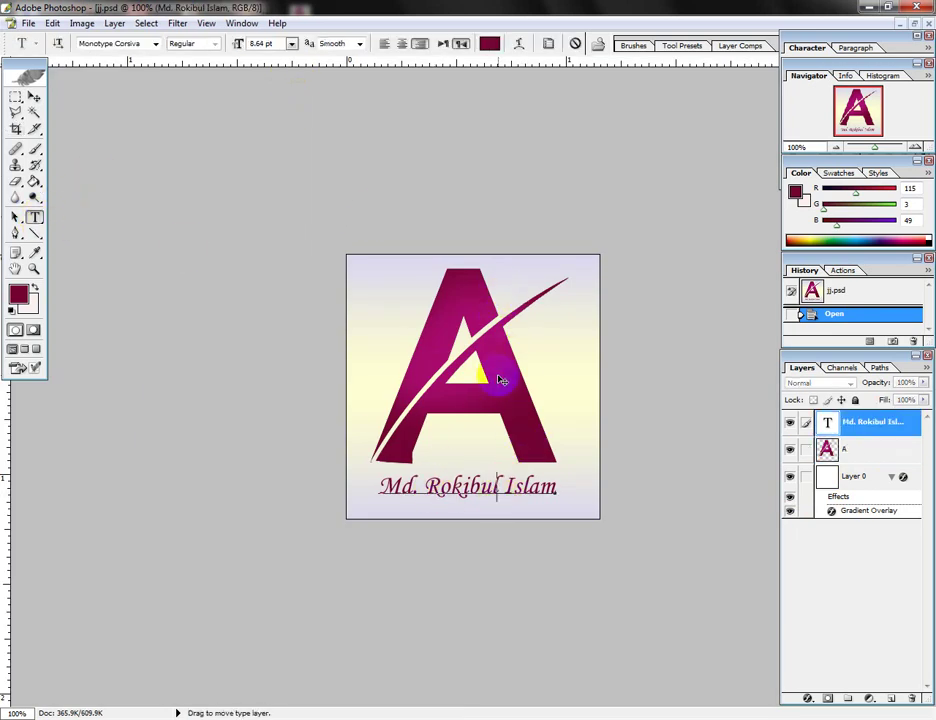
drag(501, 380, 503, 378)
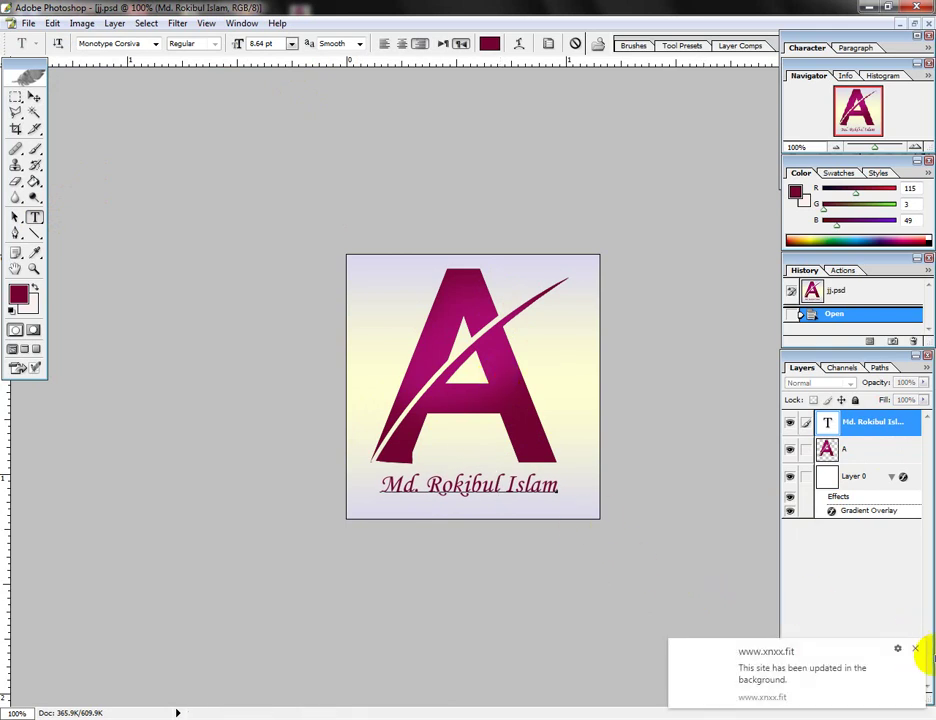
click(914, 651)
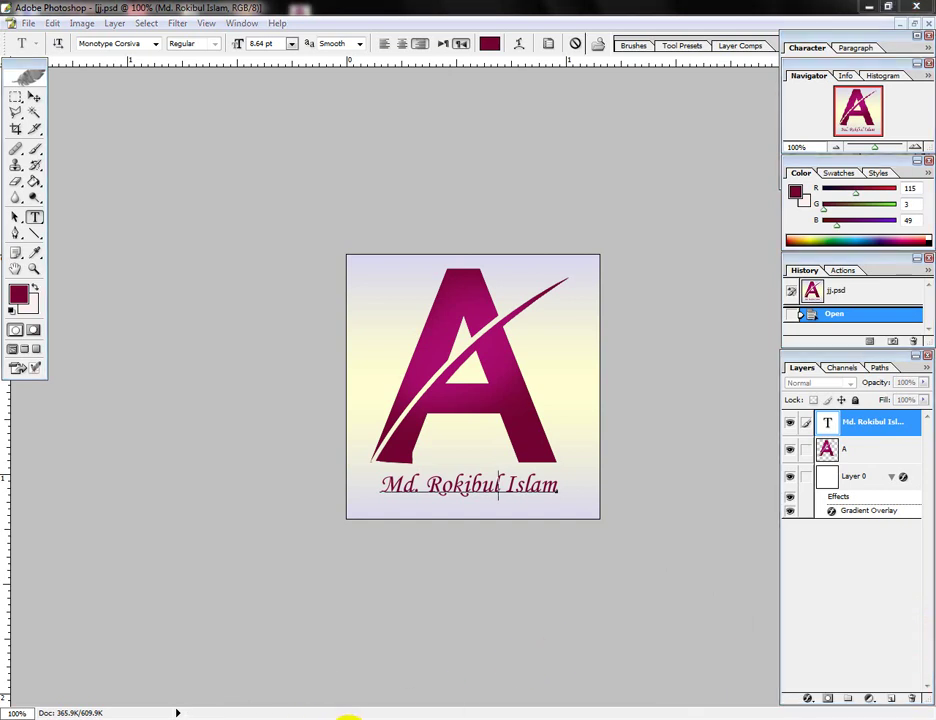